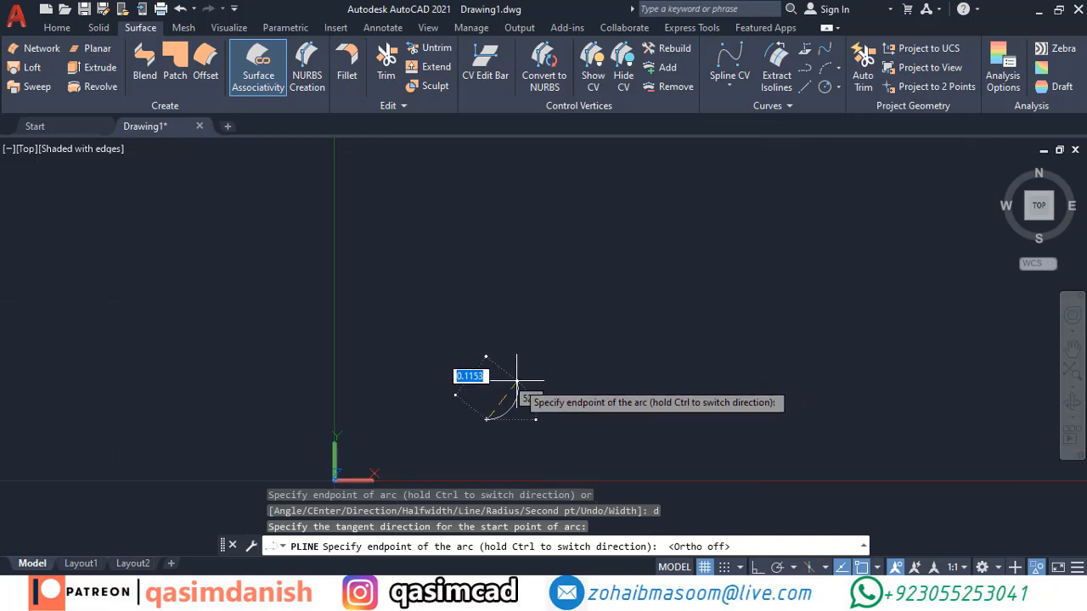
Draw a horizontal wavy polyline of continuous tangent arcs, alternating crests and troughs that get narrower to the right, and end it with a short hook
left_click(515, 381)
left_click(555, 380)
scroll(545, 416, "up", 3)
left_click(545, 406)
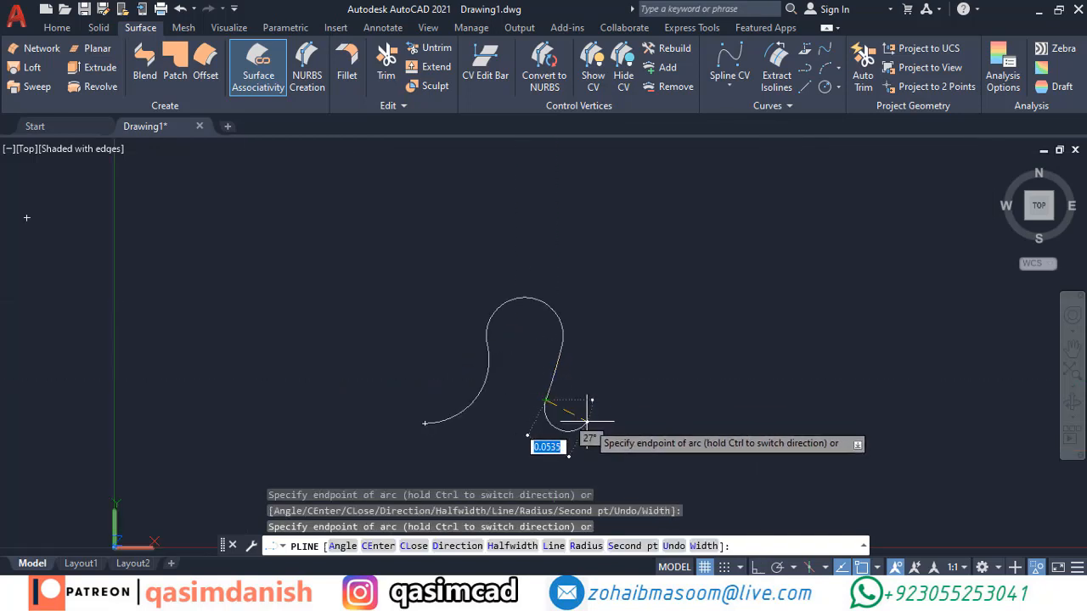
left_click(604, 346)
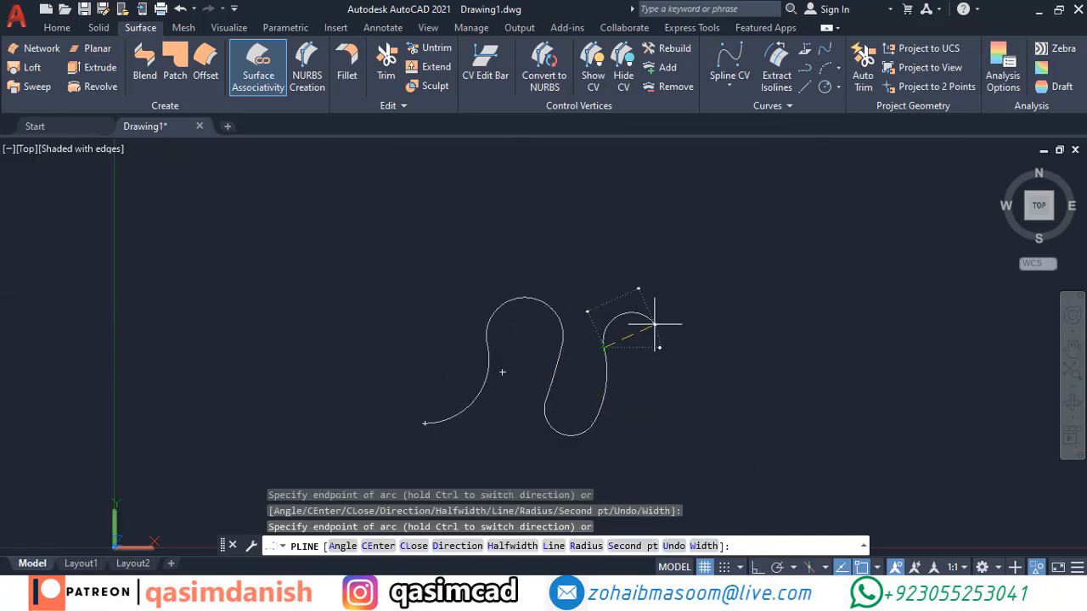
left_click(663, 391)
left_click(701, 367)
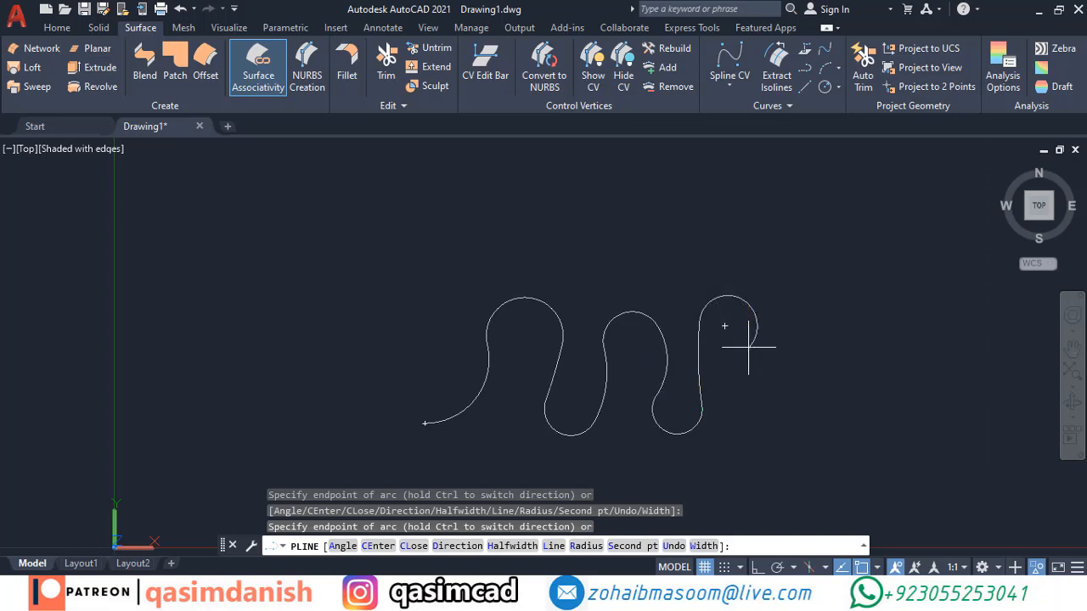
left_click(748, 348)
left_click(781, 352)
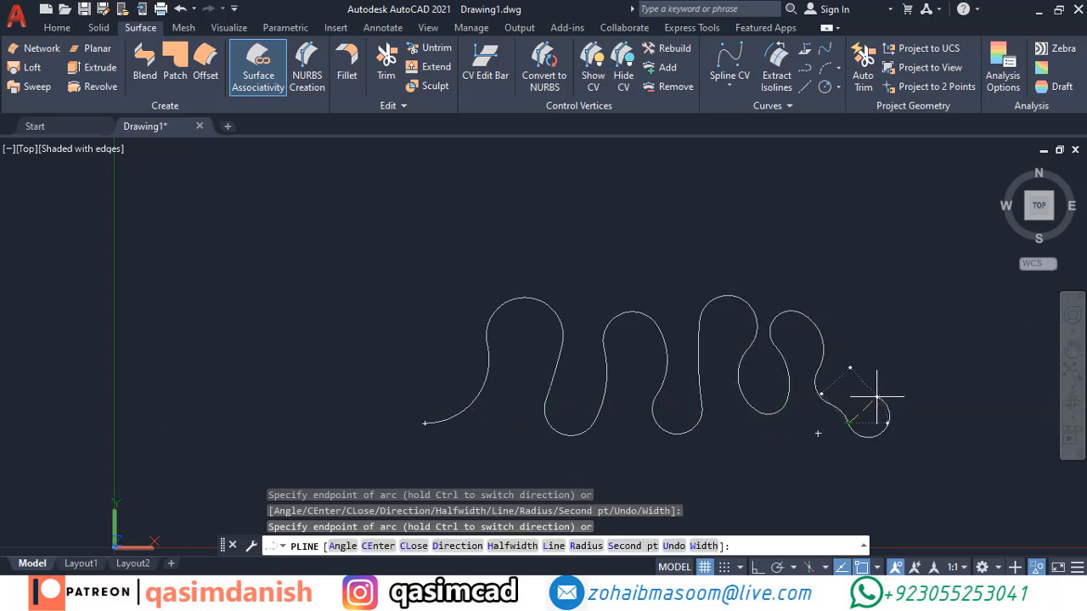
left_click(847, 324)
left_click(883, 313)
left_click(904, 409)
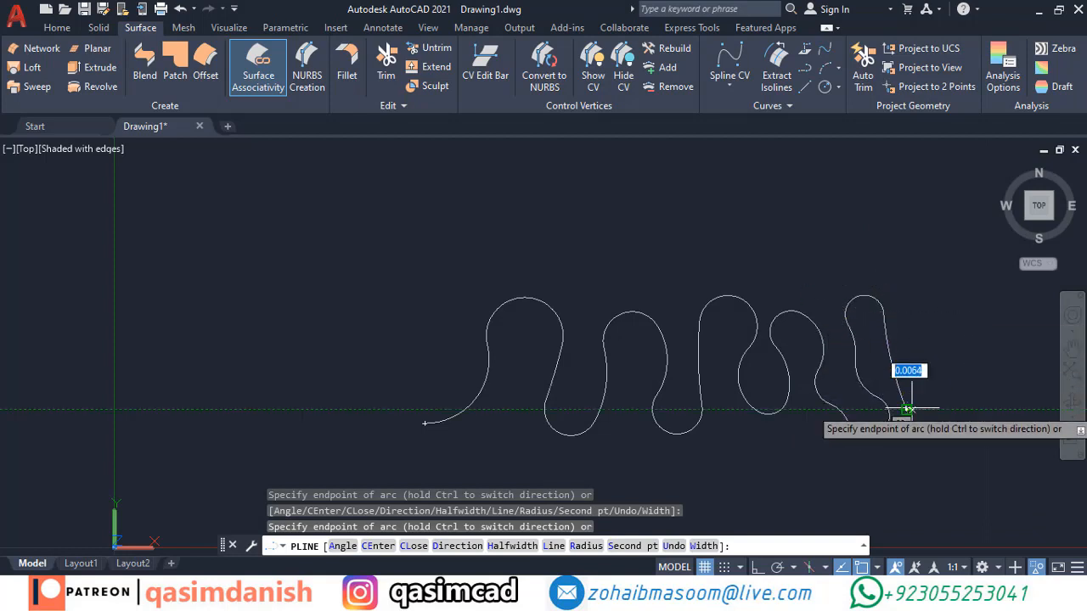
left_click(930, 409)
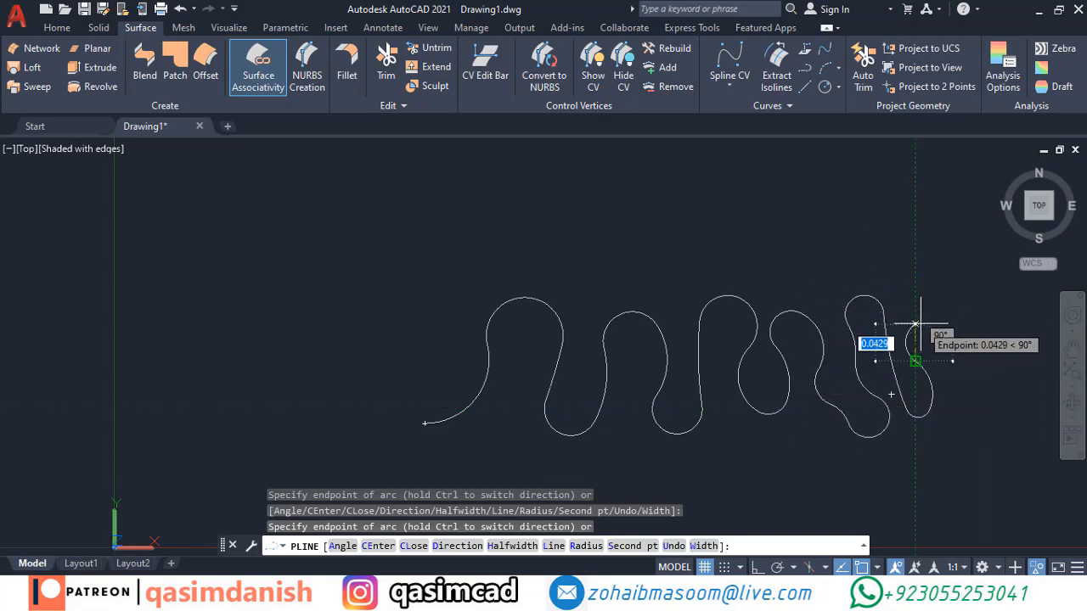
left_click(915, 323)
left_click(934, 417)
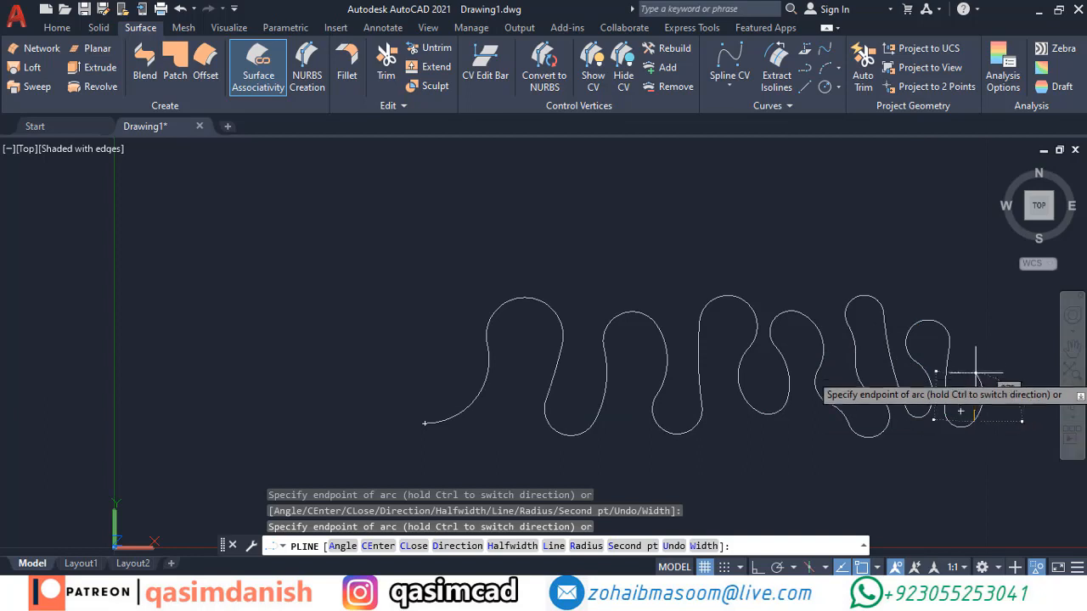
left_click(977, 362)
scroll(987, 330, "down", 4)
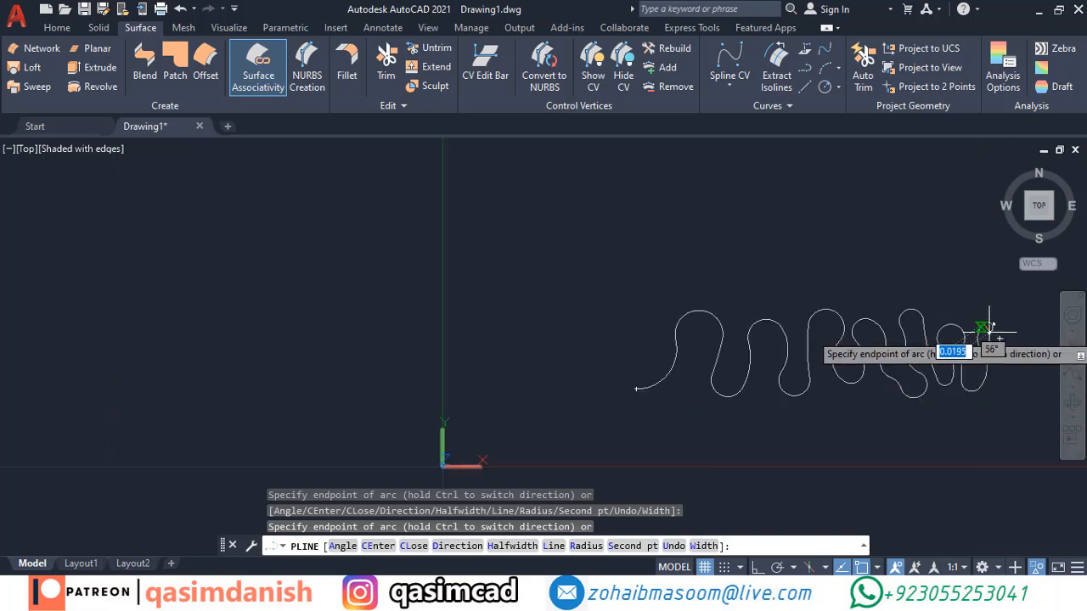
middle_click_drag(988, 331, 764, 340)
scroll(765, 340, "up", 3)
left_click(780, 344)
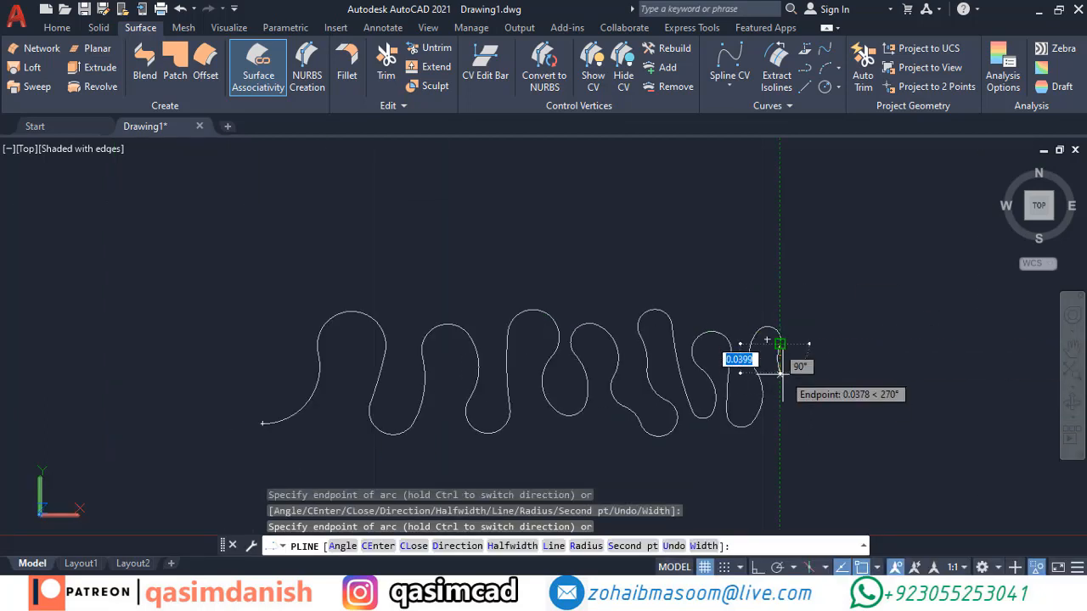
left_click(765, 413)
key("Escape")
scroll(902, 351, "down", 2)
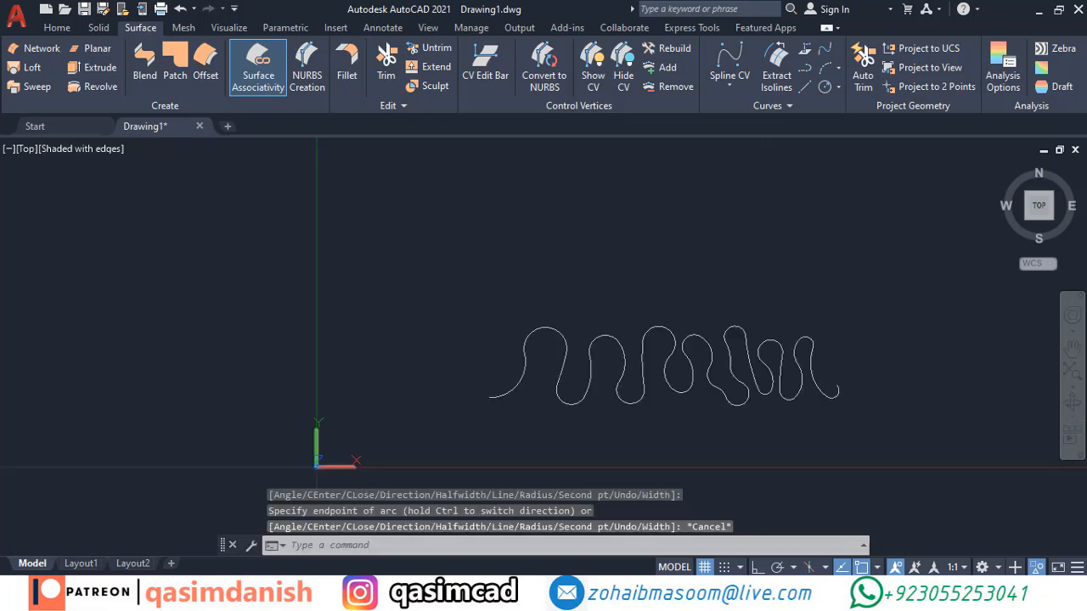
Start a second arc polyline directly above the first one's start point, setting its tangent direction and drawing the first crest
type("pl")
key("Return")
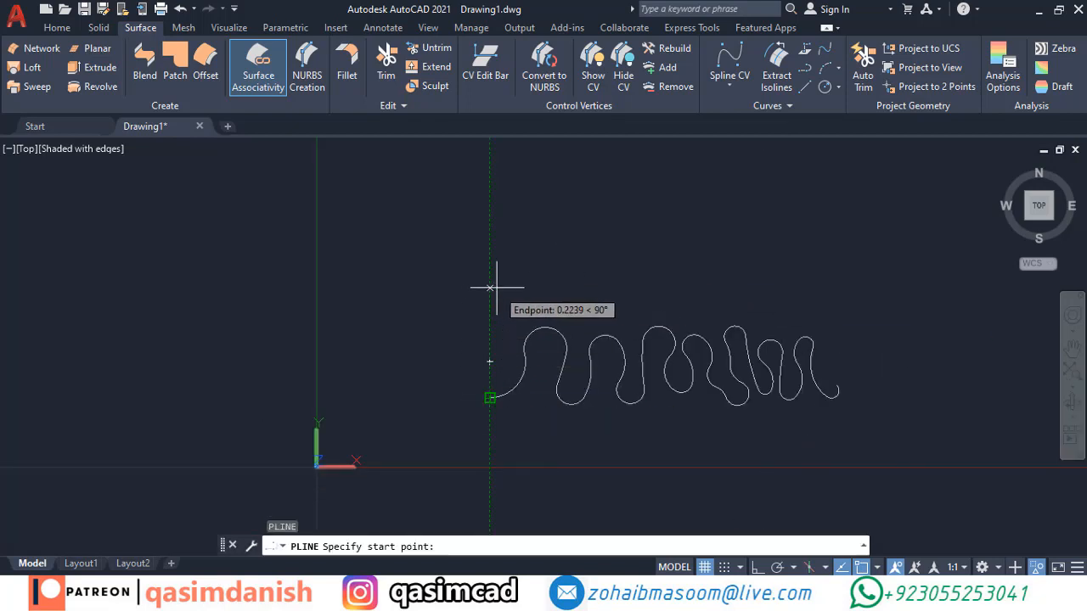
left_click(490, 288)
type("a")
key("Return")
type("d")
key("Return")
left_click(516, 250)
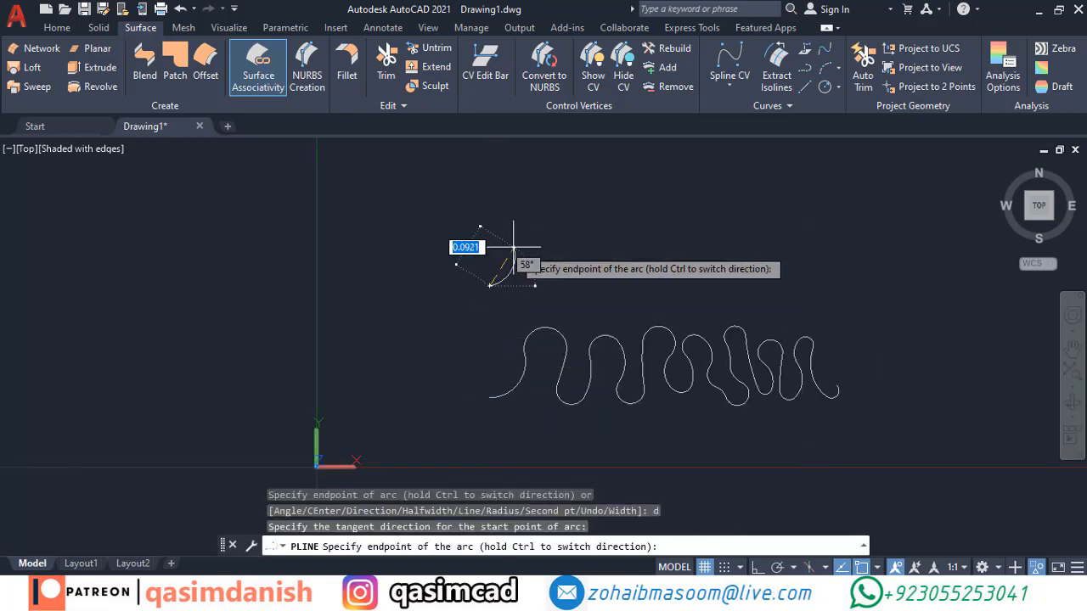
left_click(553, 234)
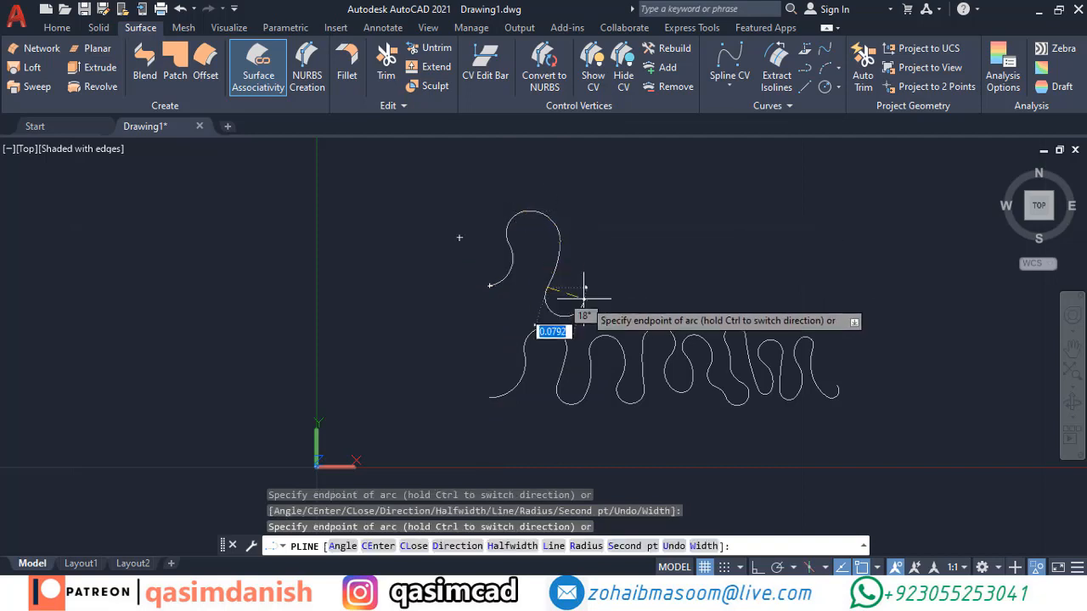
Try to continue the second polyline with tall, narrow arc waves above the first one
left_click(591, 227)
left_click(627, 229)
left_click(619, 284)
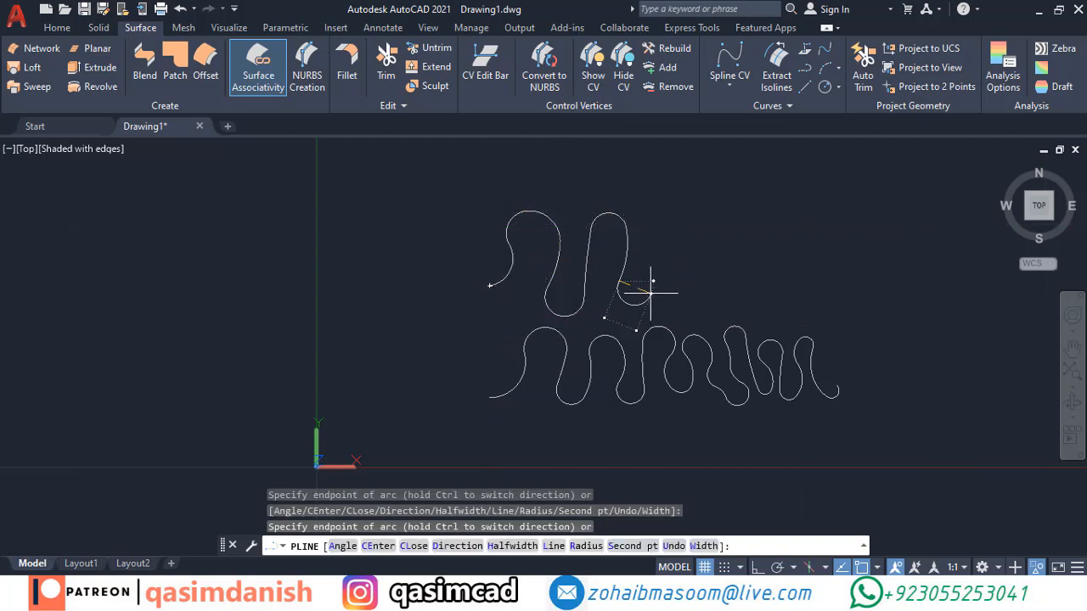
left_click(651, 295)
left_click(665, 244)
left_click(693, 218)
scroll(709, 258, "up", 3)
left_click(701, 254)
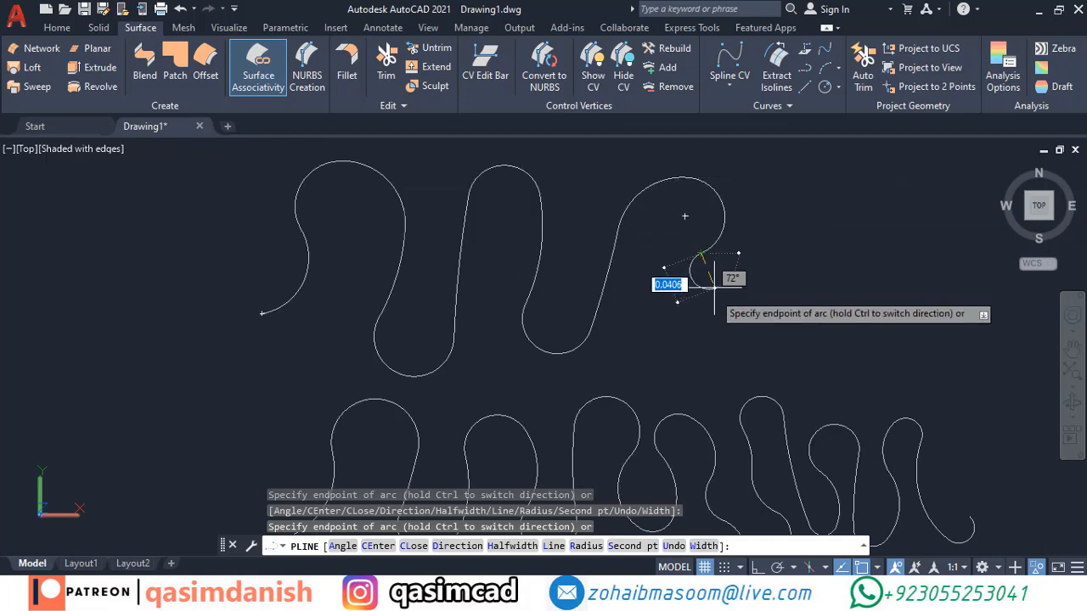
left_click(701, 345)
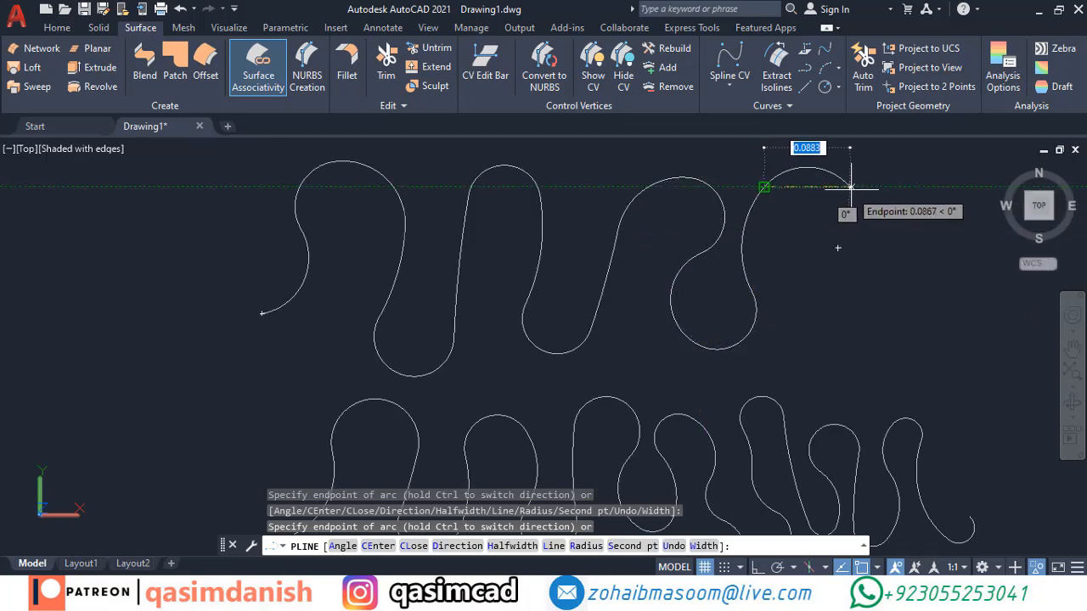
left_click(843, 184)
scroll(918, 302, "down", 2)
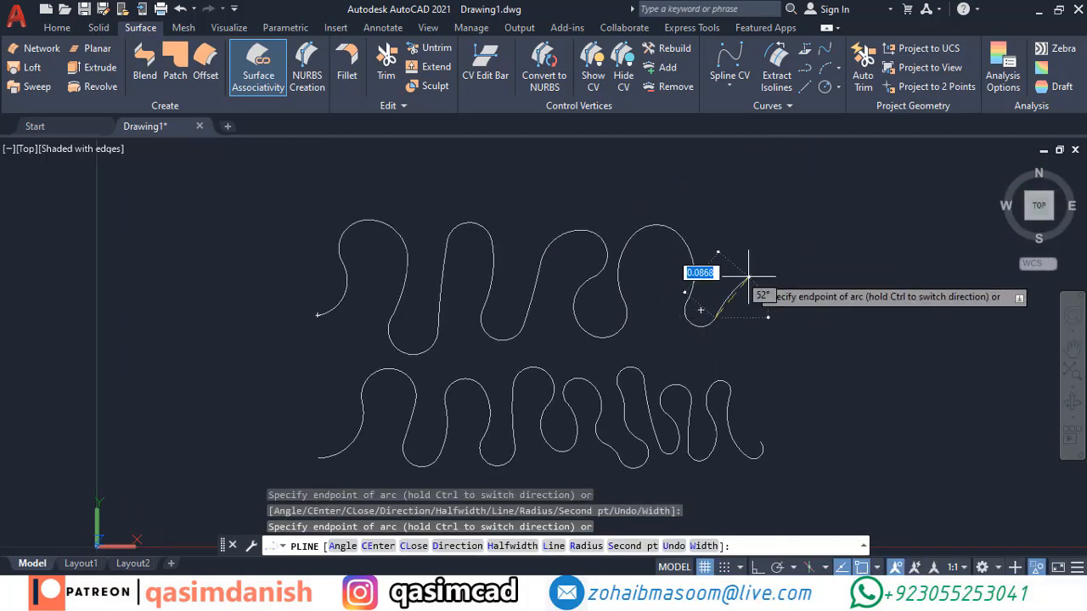
left_click(796, 270)
left_click(798, 321)
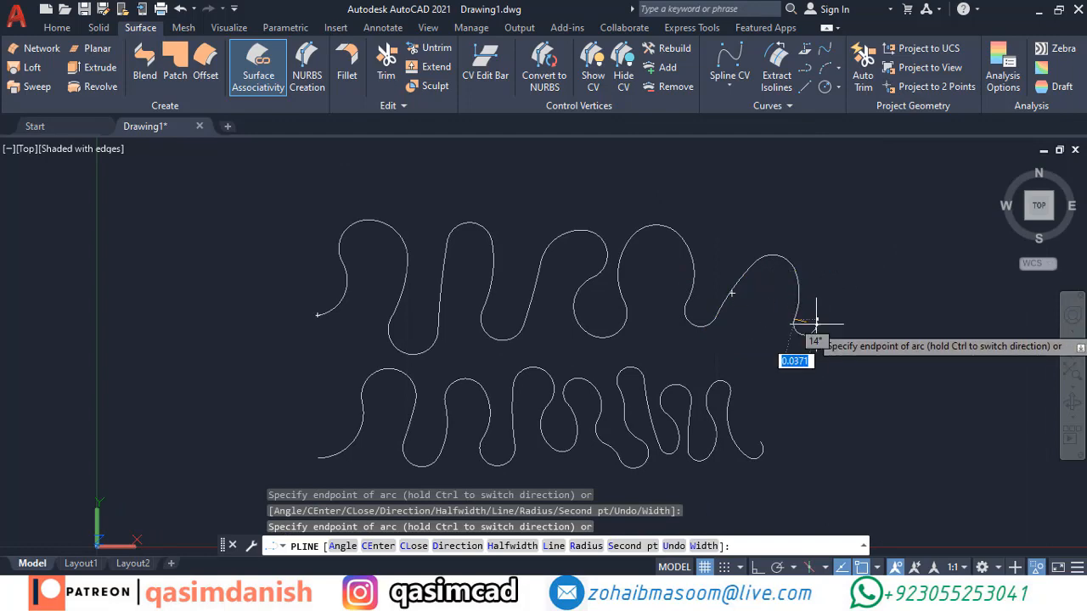
Undo the narrow arc segments of the second polyline back to its first wave
key("ctrl+z")
key("ctrl+z")
key("ctrl+z")
key("ctrl+z")
key("ctrl+z")
key("ctrl+z")
key("ctrl+z")
key("ctrl+z")
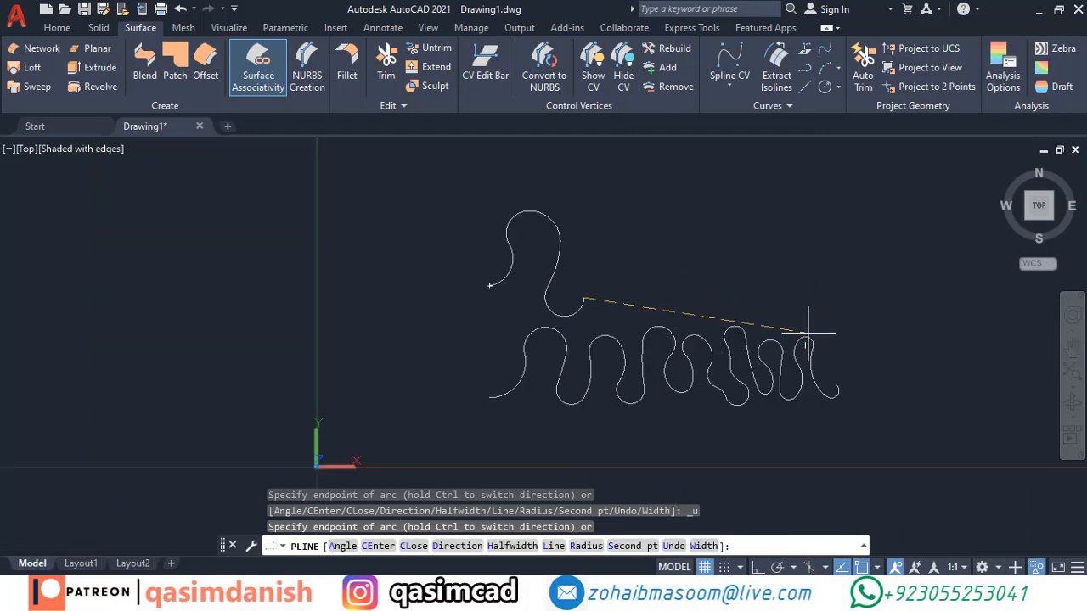
Continue the second polyline with wider arc waves well past the end of the first one and finish it with a small upturned trough
left_click(586, 270)
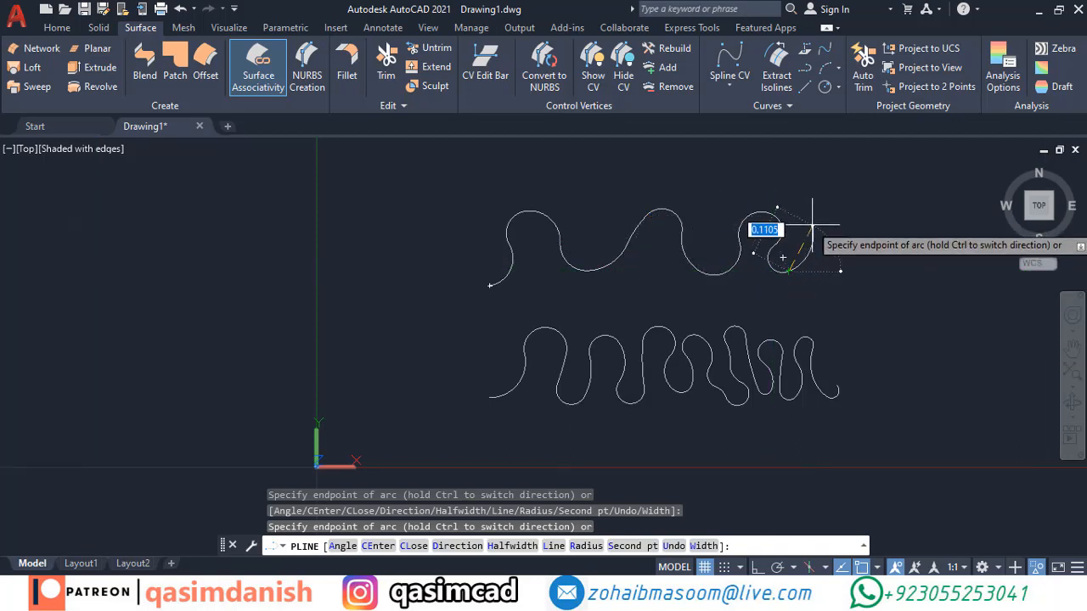
scroll(814, 223, "down", 2)
middle_click_drag(841, 230, 642, 265)
scroll(635, 261, "up", 3)
left_click(636, 268)
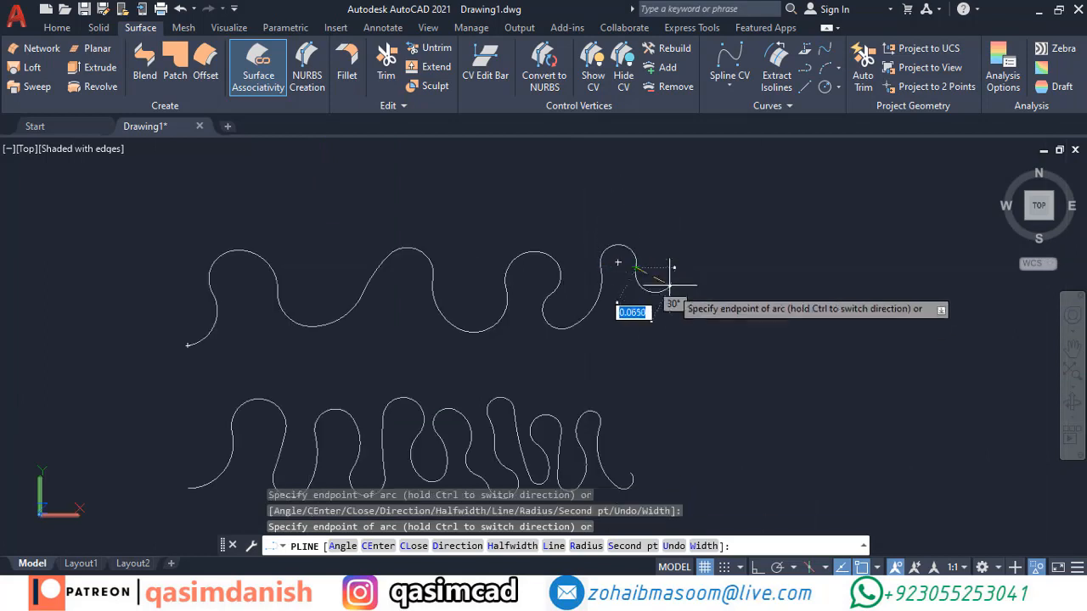
key("ctrl+z")
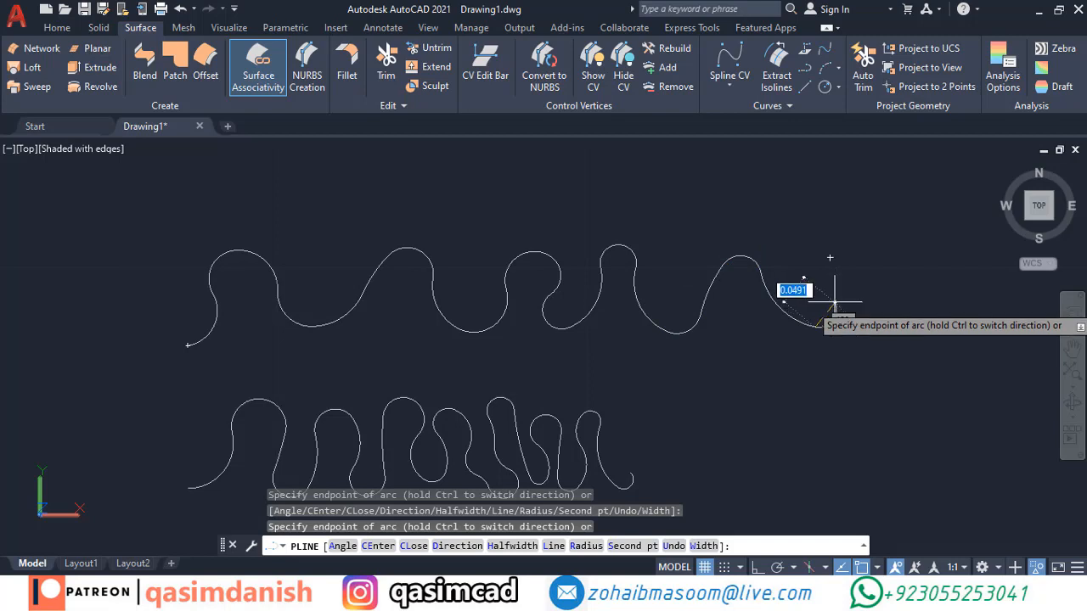
scroll(854, 265, "up", 2)
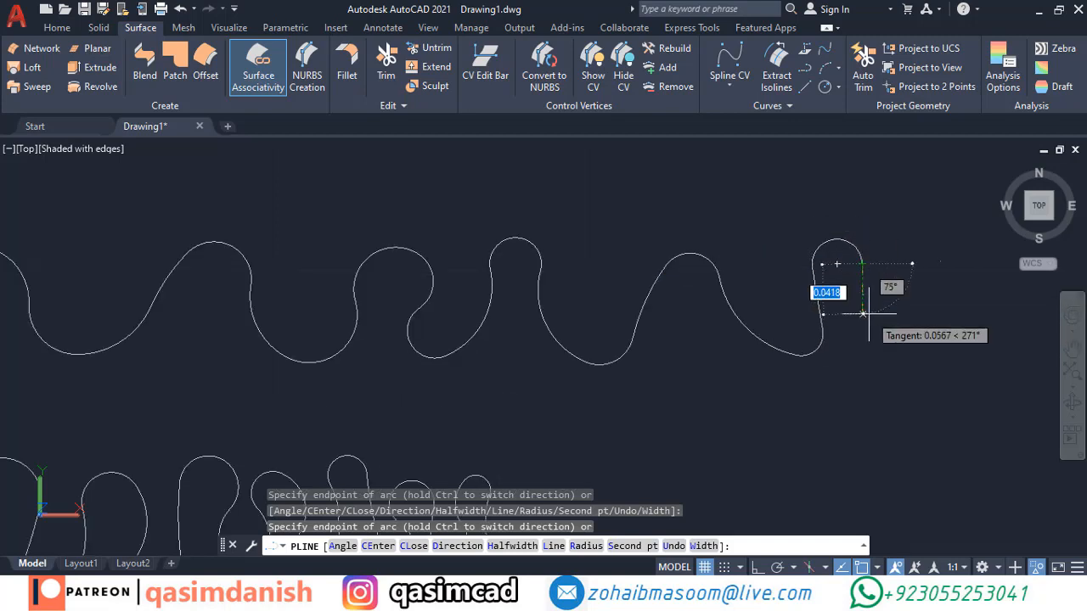
left_click(891, 342)
middle_click_drag(914, 307, 785, 298)
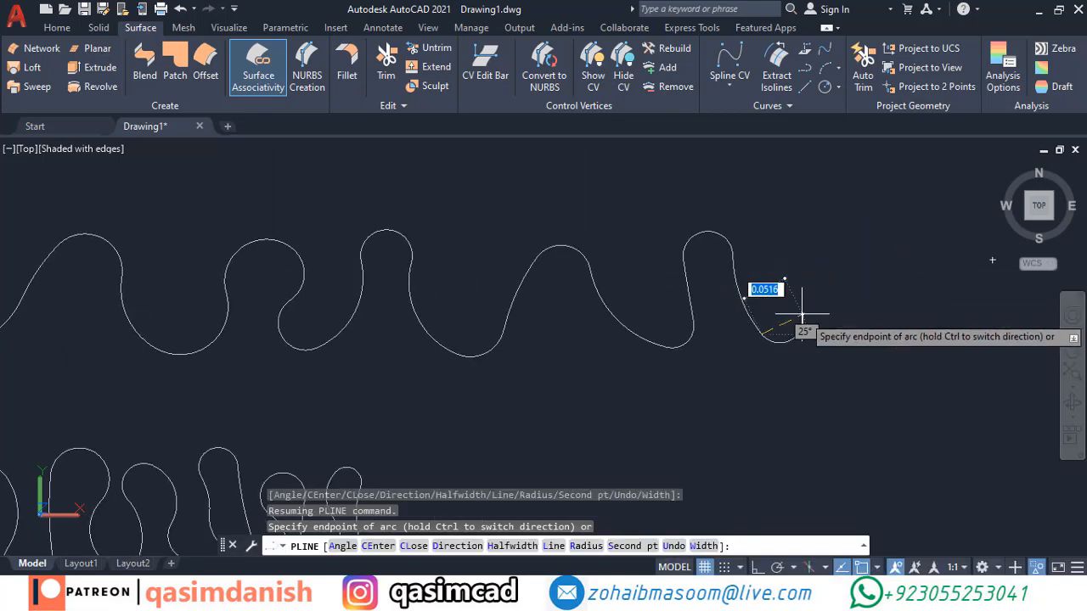
left_click(802, 315)
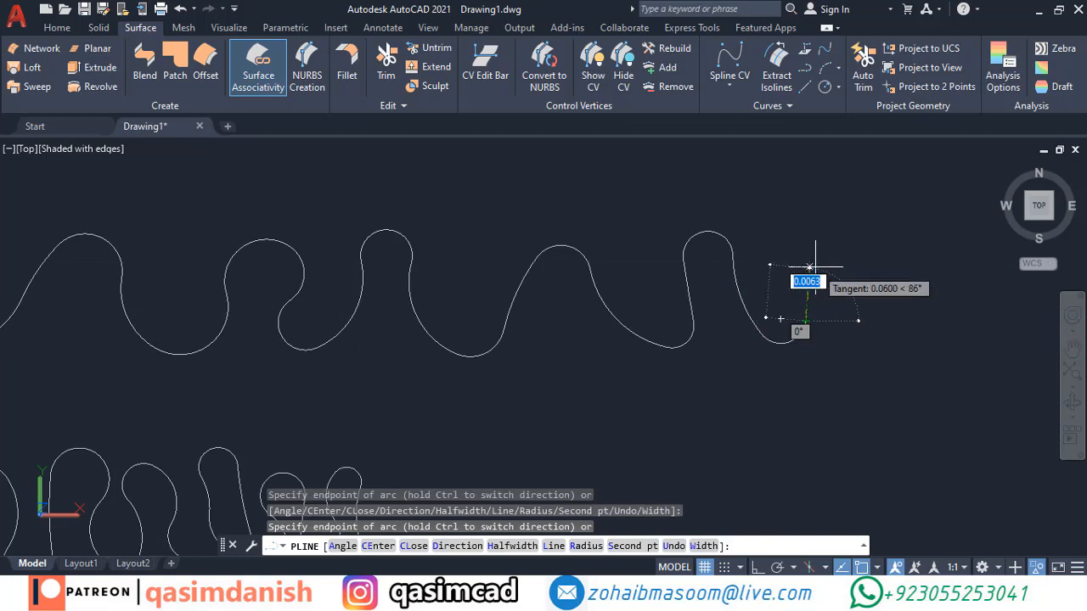
scroll(860, 276, "down", 2)
left_click(861, 276)
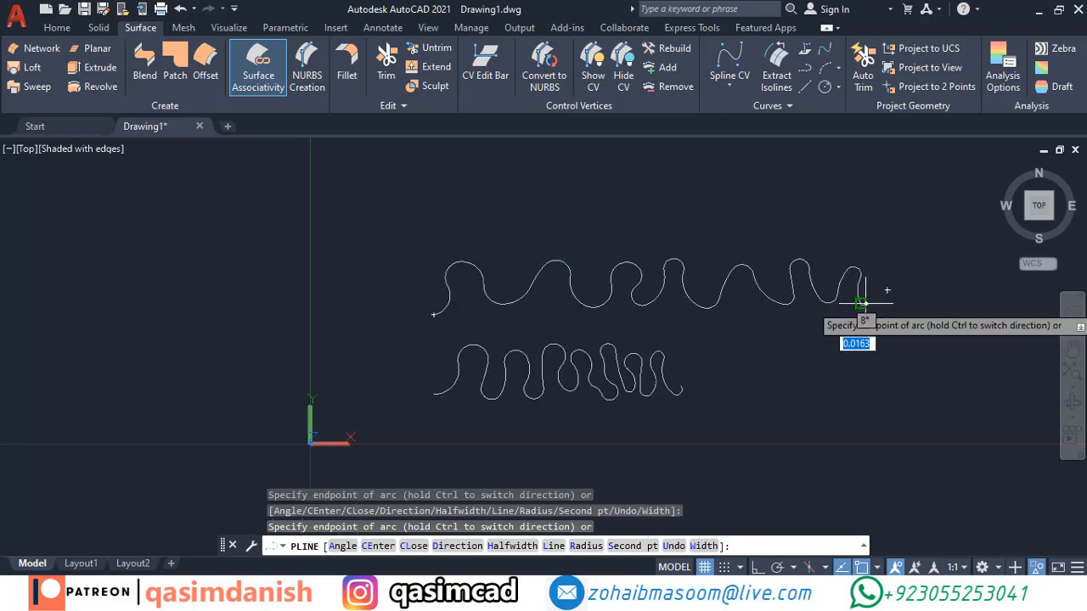
scroll(860, 303, "up", 1)
left_click(873, 297)
key("Return")
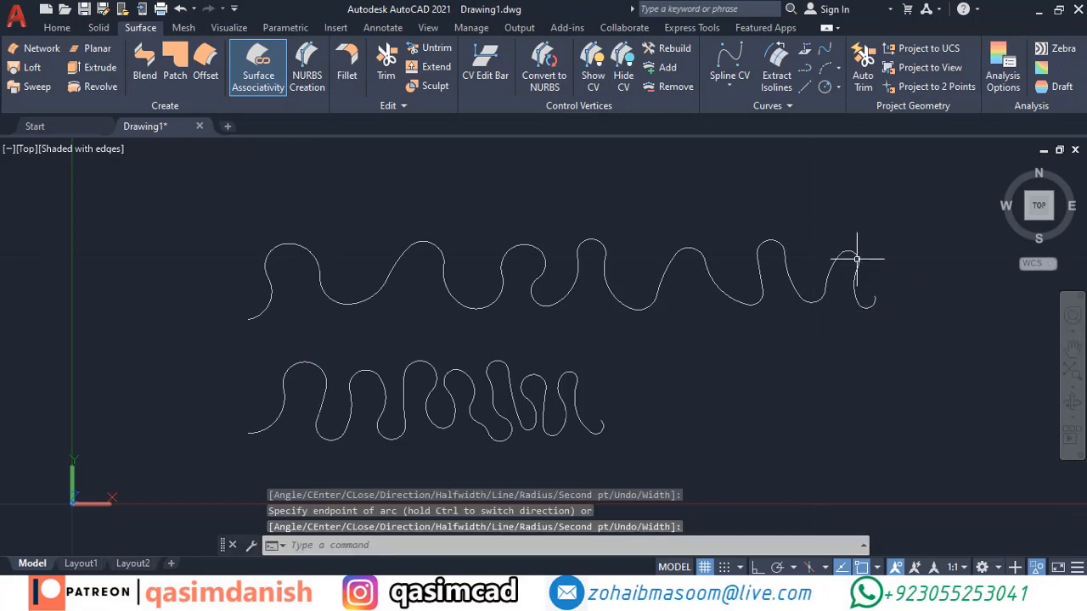
Move the longer wavy polyline about 0.225 units in the negative Y direction onto the shorter one, with Ortho on
scroll(790, 369, "down", 5)
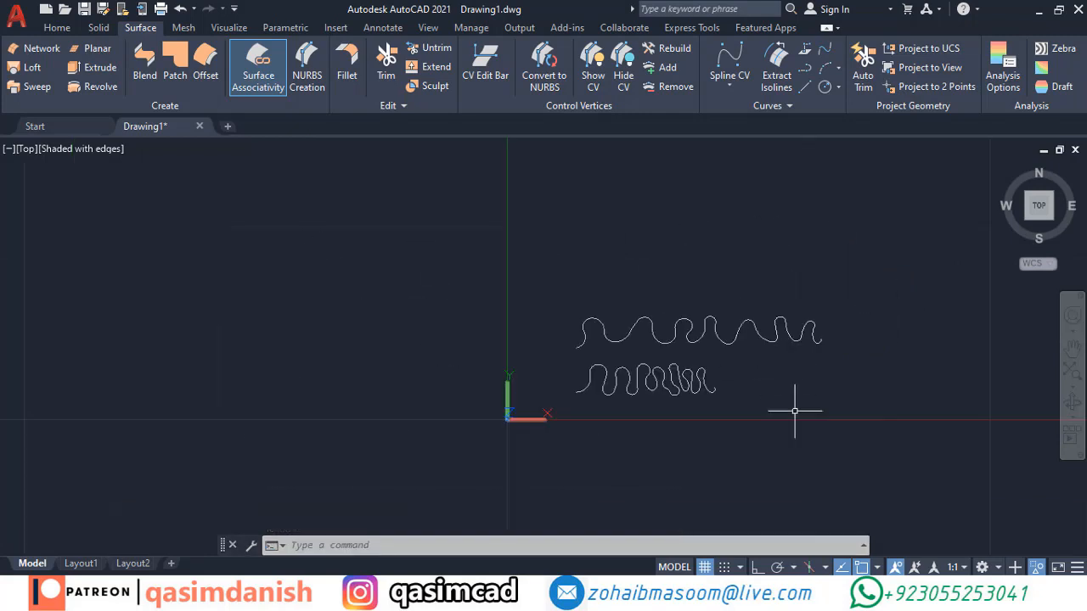
middle_click_drag(793, 413, 680, 305, "shift")
type("m")
key("Return")
left_click(833, 345)
left_click(740, 419)
key("Return")
left_click(946, 387)
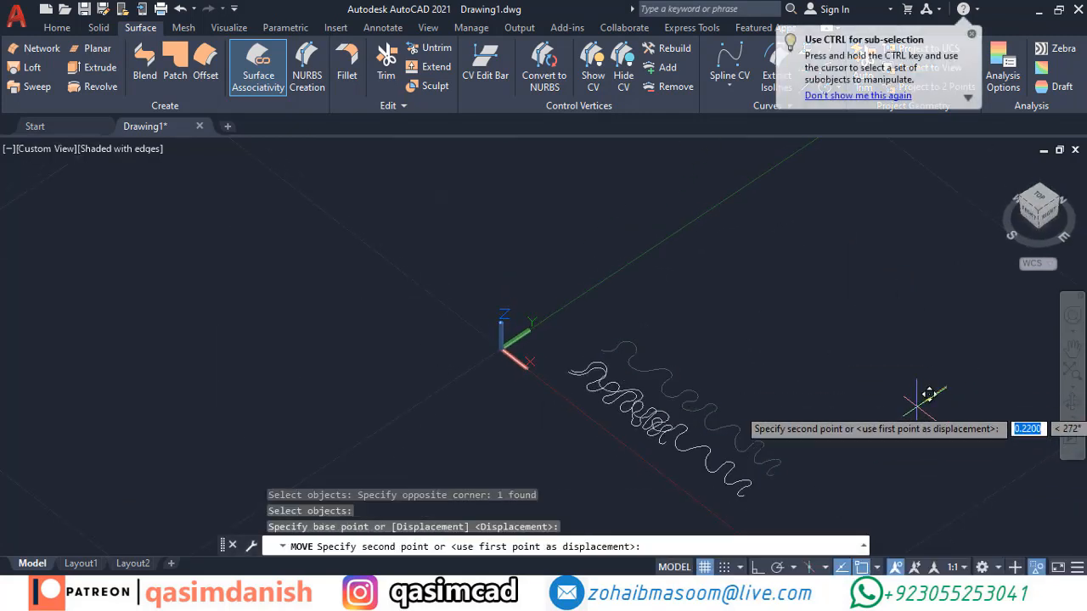
key("F8")
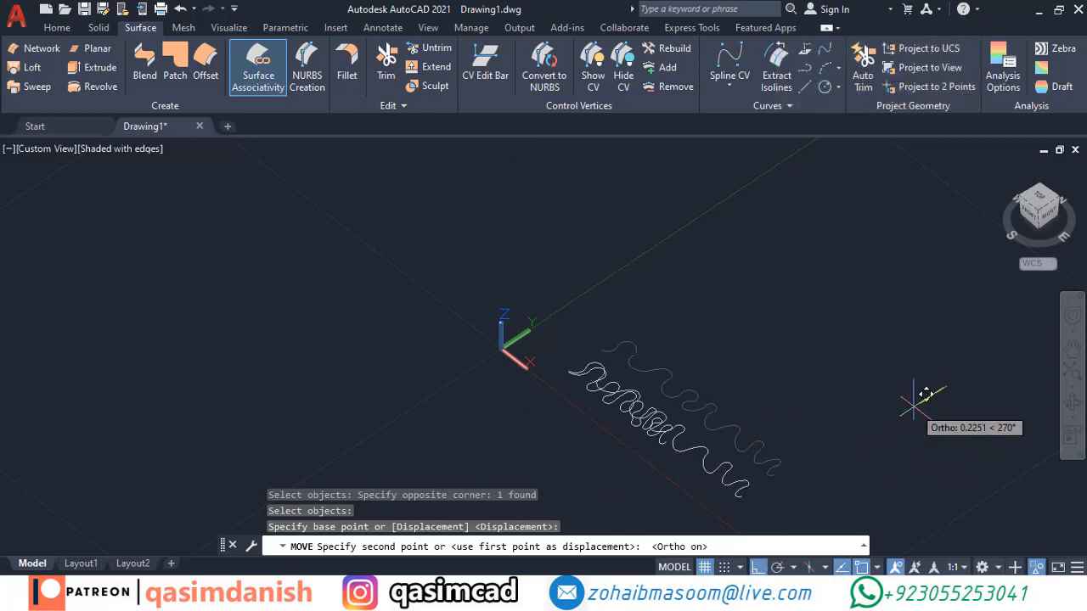
left_click(913, 408)
Move the longer wavy polyline straight up along Z, high above the shorter one
type("m")
key("Return")
left_click(761, 463)
left_click(682, 500)
key("Return")
left_click(844, 485)
middle_click_drag(861, 389, 854, 371, "shift")
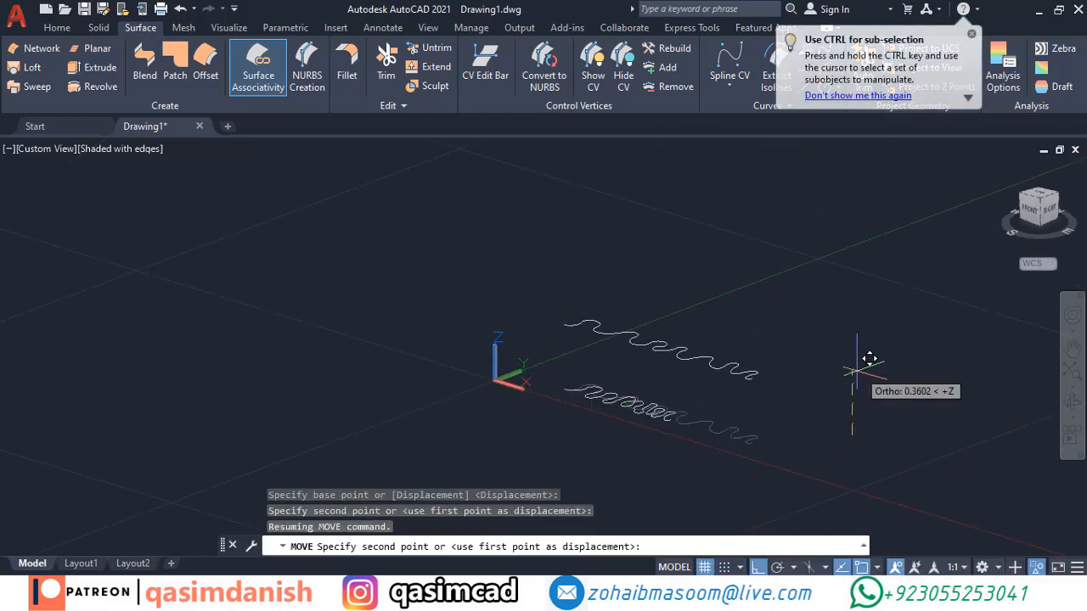
scroll(861, 252, "down", 3)
left_click(858, 300)
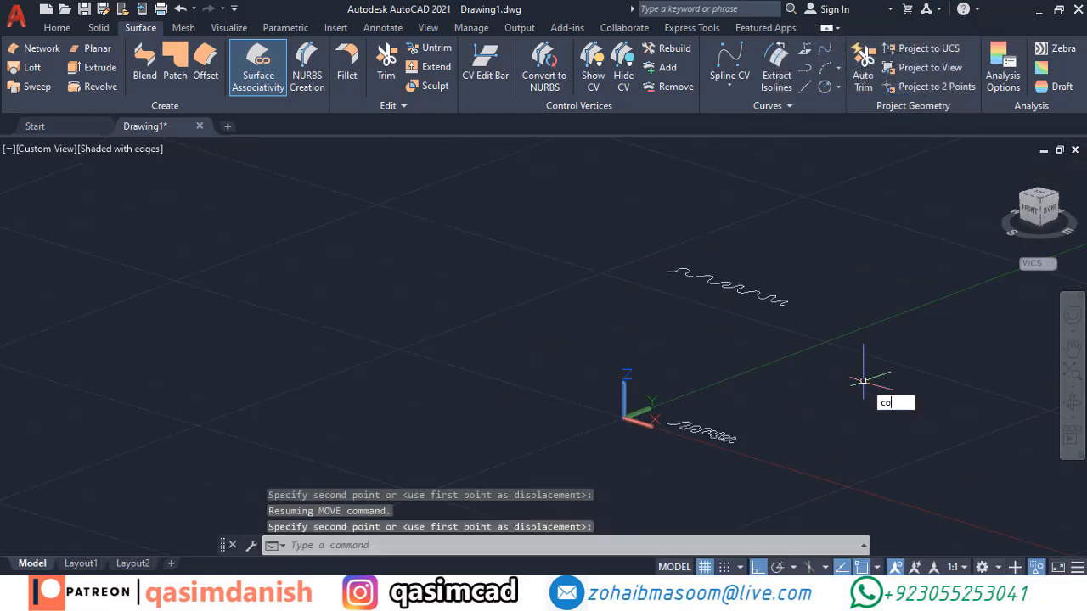
Copy the shorter wavy polyline straight up along Z to a height between the two existing curves
key("Return")
left_click(761, 414)
left_click(702, 456)
key("Return")
left_click(815, 448)
left_click(816, 372)
key("Escape")
Loft a surface through the lower, middle and upper wavy polylines using cross sections only
middle_click_drag(649, 350, 806, 390, "shift")
left_click(33, 68)
left_click(716, 431)
left_click(717, 376)
left_click(751, 308)
key("Return")
key("Return")
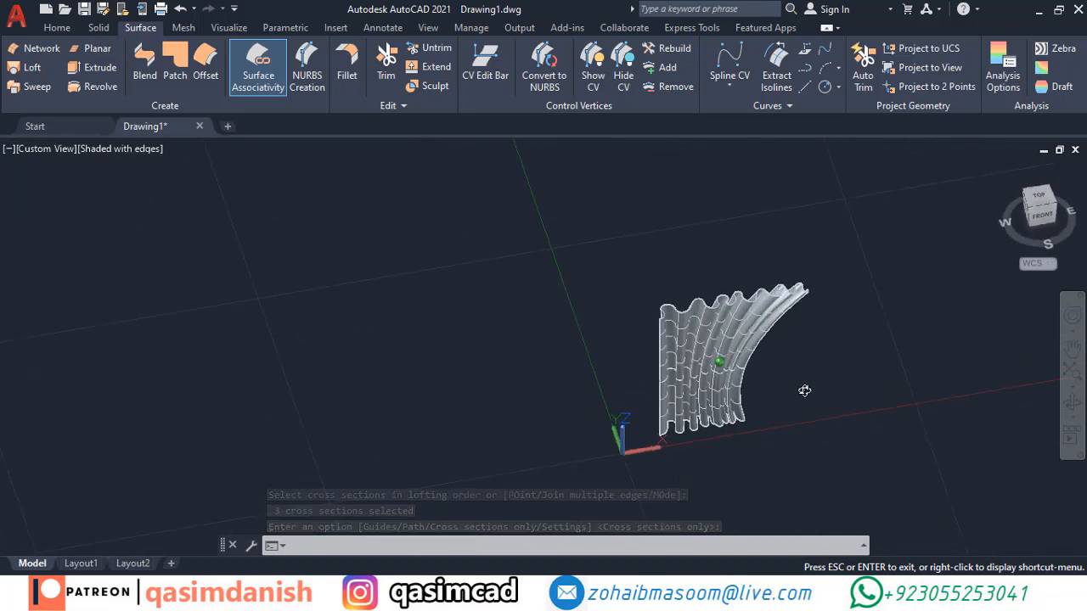
Inspect the lofted surface from another angle, and undo the loft
mouse_move(857, 344)
middle_mouse_down("shift")
mouse_move(842, 287)
mouse_move(869, 374)
mouse_move(898, 359)
mouse_move(858, 336)
middle_mouse_up("shift")
key("Escape")
key("ctrl+z")
key("ctrl+z")
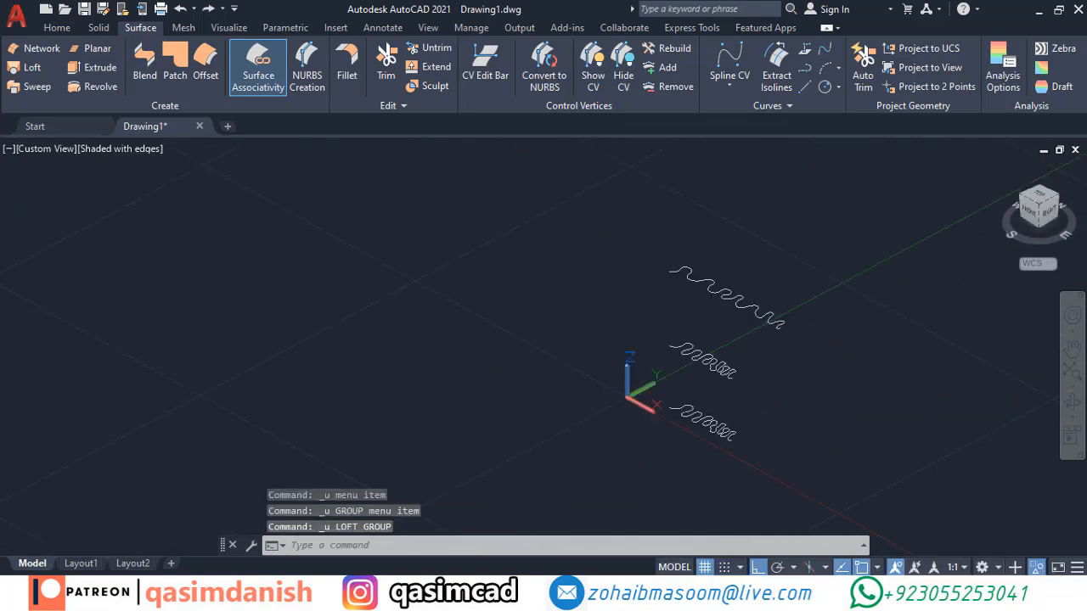
From top view, draw a wavy polyline of four alternating arcs, each spanning about 0.1 along X, beside the existing curves
left_click(1045, 200)
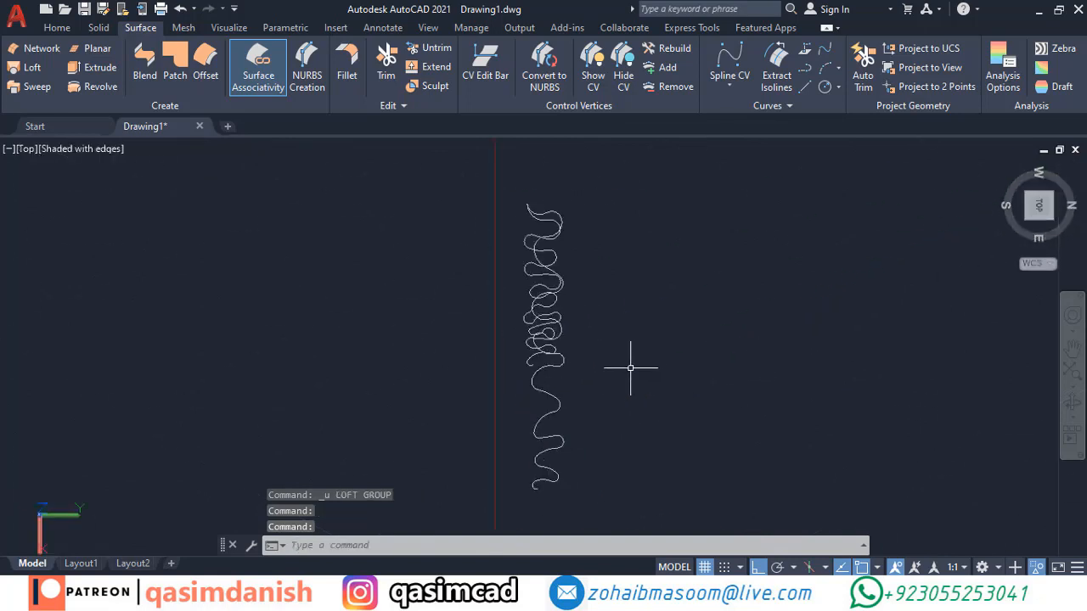
type("pl")
key("Return")
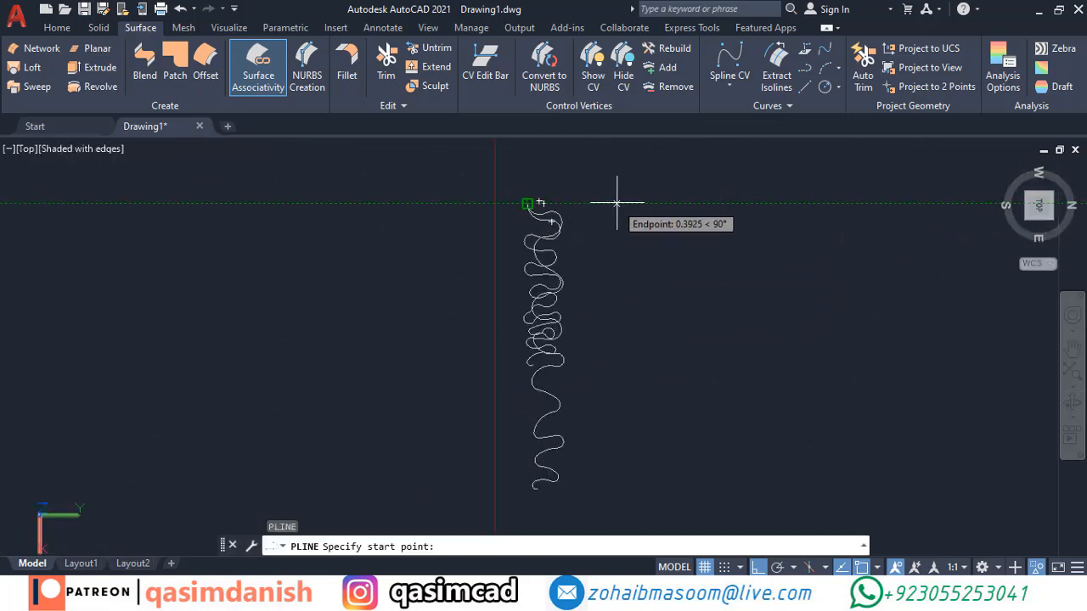
left_click(617, 203)
type("a")
key("Return")
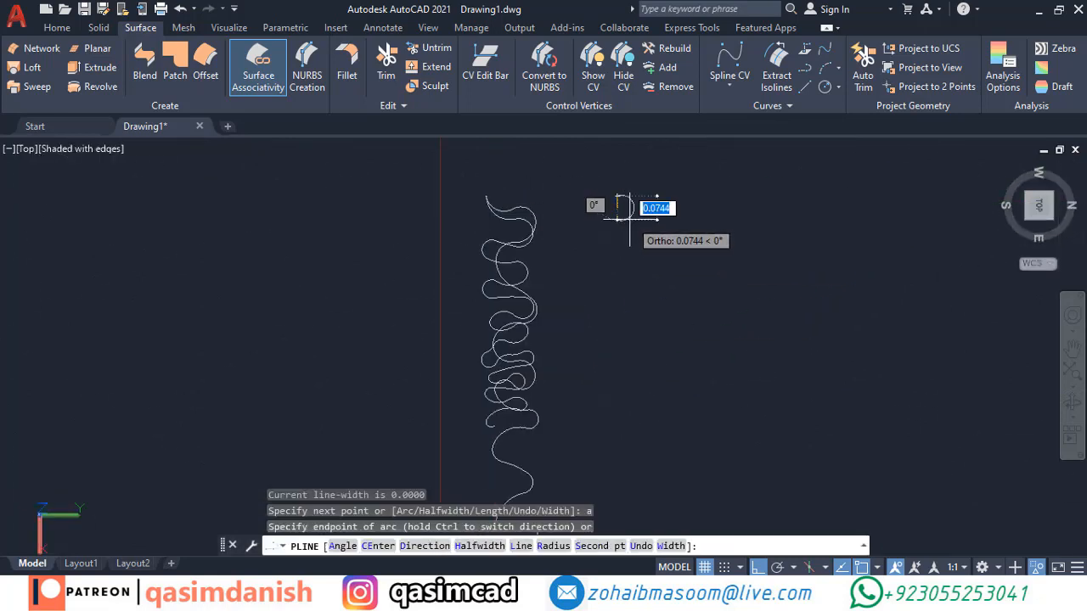
type("d")
key("Return")
left_click(628, 218)
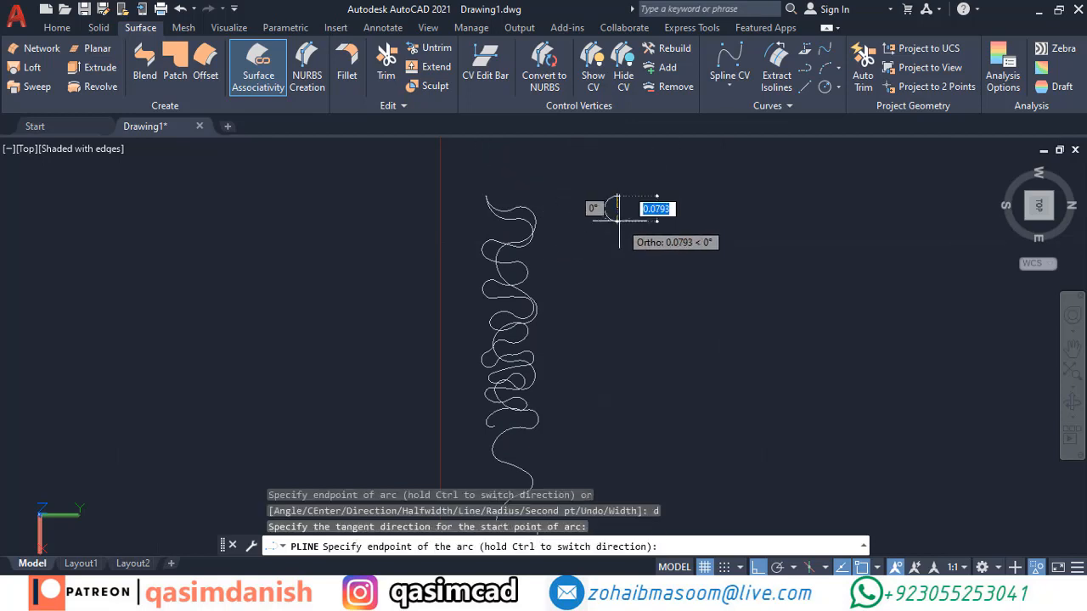
left_click(619, 227)
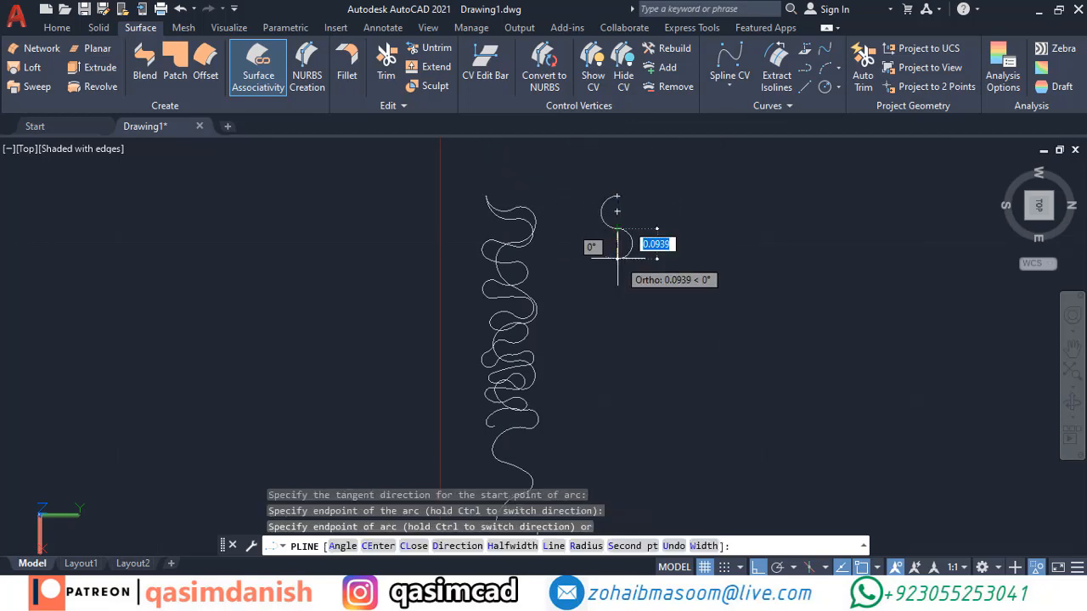
left_click(617, 243)
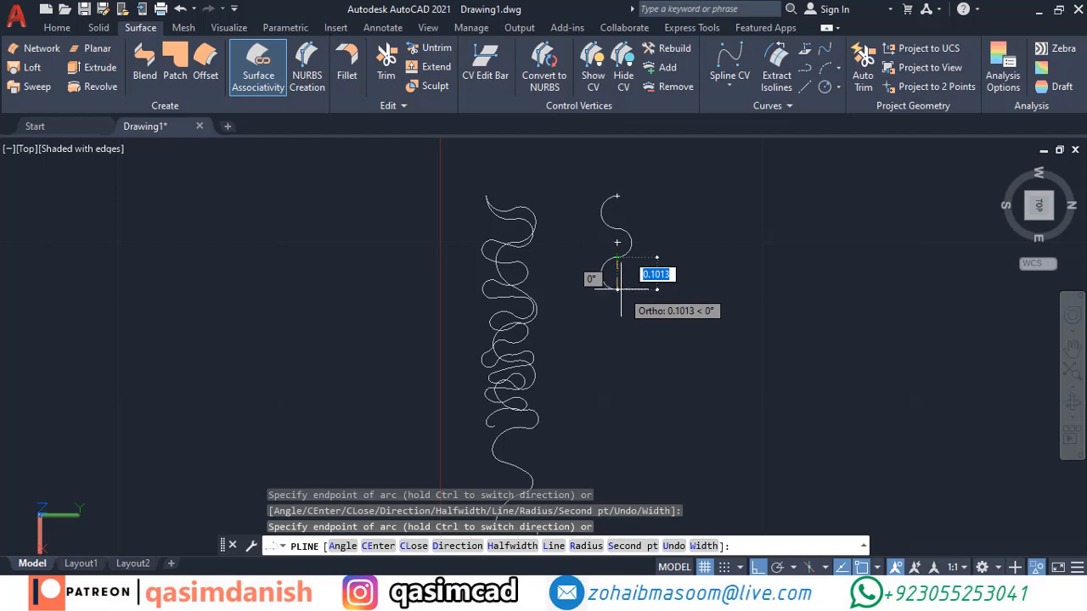
key("Escape")
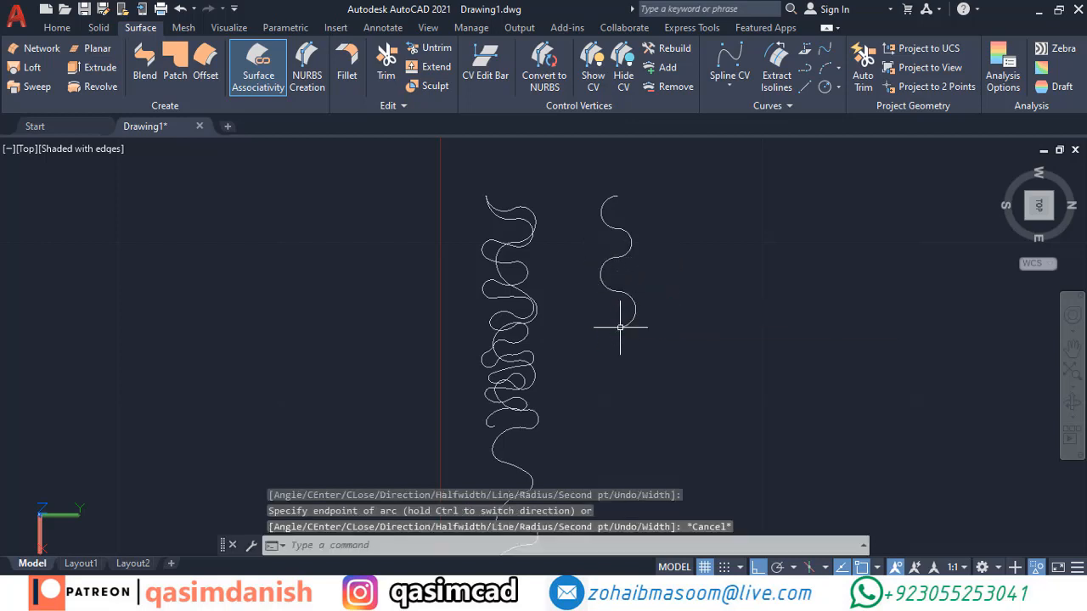
Copy the new short wave end to end along X until it runs about as far as the longest curve
scroll(645, 318, "down", 4)
type("o")
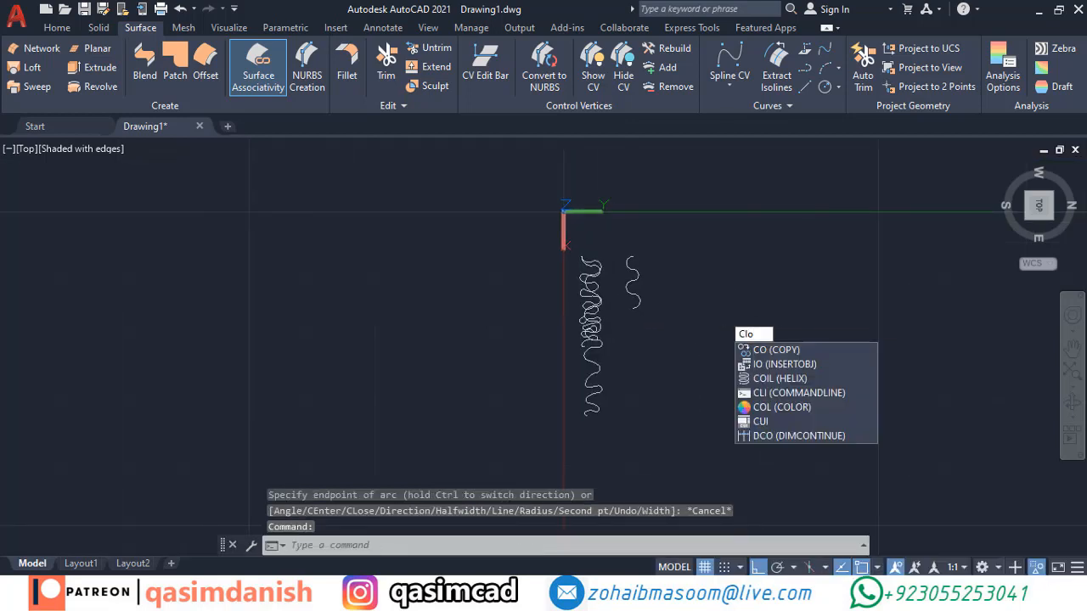
key("BackSpace")
key("BackSpace")
type("o")
key("Return")
left_click(614, 322)
left_click(662, 252)
key("Return")
left_click(633, 257)
left_click(633, 316)
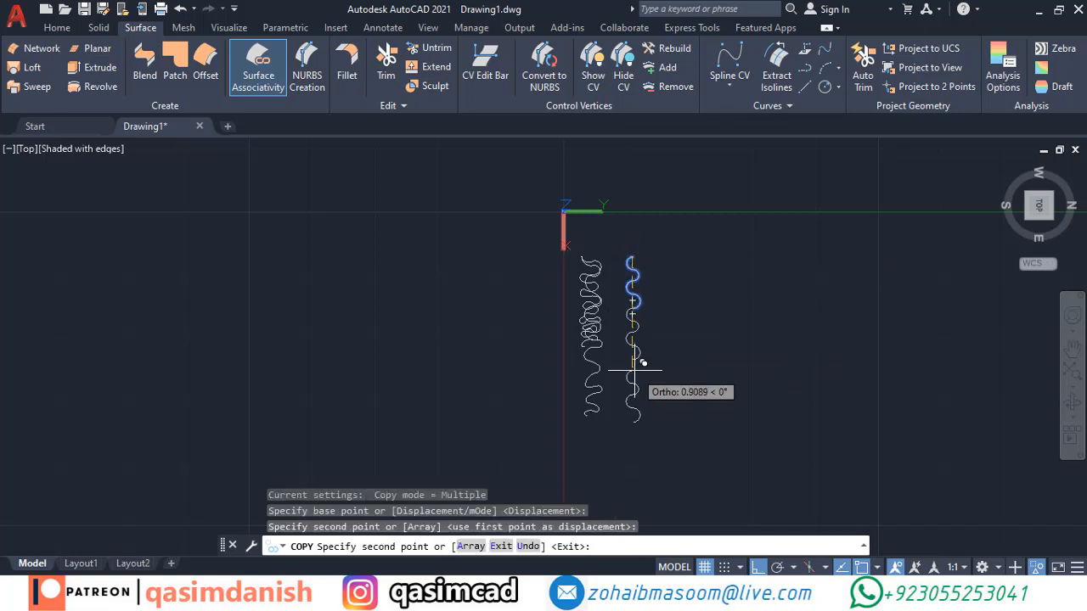
key("Escape")
Join the end-to-end wave copies into a single polyline
mouse_move(633, 352)
middle_mouse_down("shift")
mouse_move(711, 403)
mouse_move(671, 320)
mouse_move(673, 338)
middle_mouse_up("shift")
type("m")
key("Return")
left_click(670, 311)
key("Escape")
type("j")
key("Return")
left_click(702, 316)
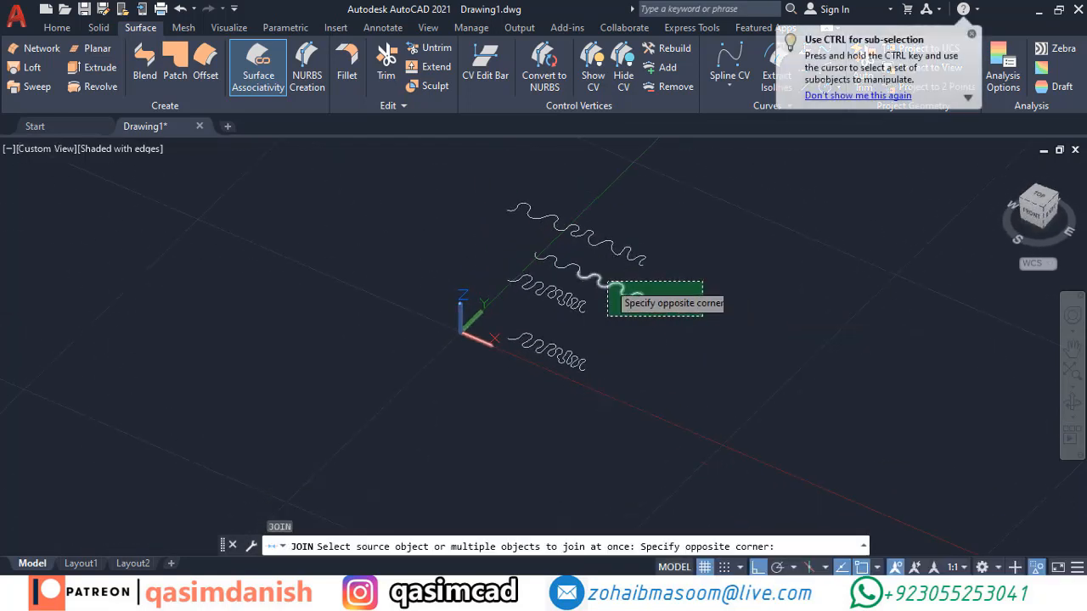
left_click(608, 284)
key("Return")
Scale the joined wave down about its starting endpoint so its ripples become much smaller
mouse_move(709, 291)
middle_mouse_down("shift")
mouse_move(662, 273)
mouse_move(614, 468)
middle_mouse_up("shift")
left_click(685, 296)
left_click(625, 361)
key("Escape")
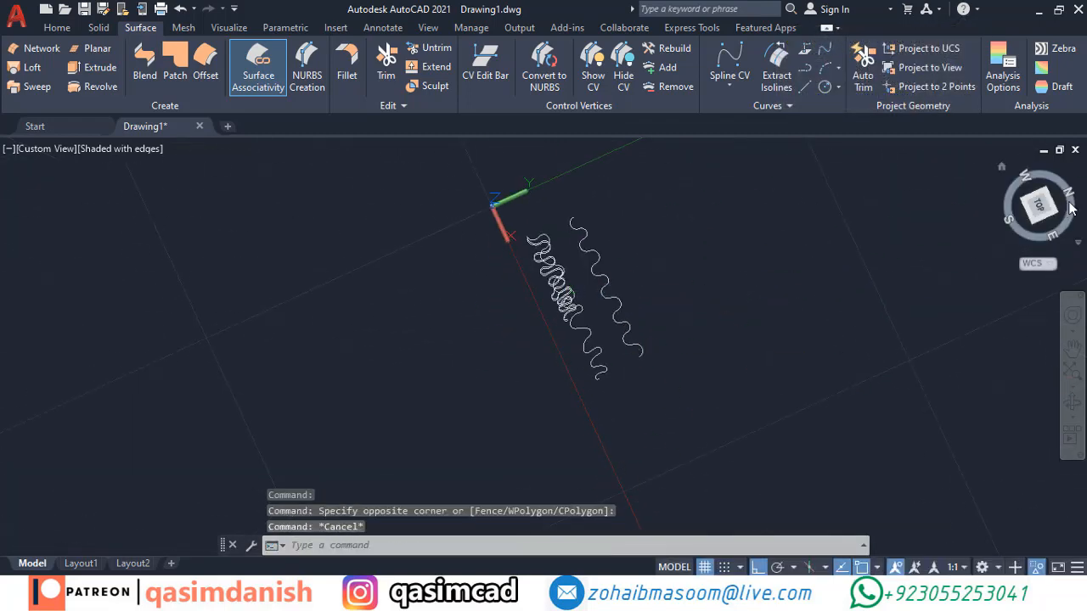
left_click(1039, 206)
type("sc")
key("Return")
left_click(702, 362)
left_click(580, 339)
key("Return")
left_click(583, 208)
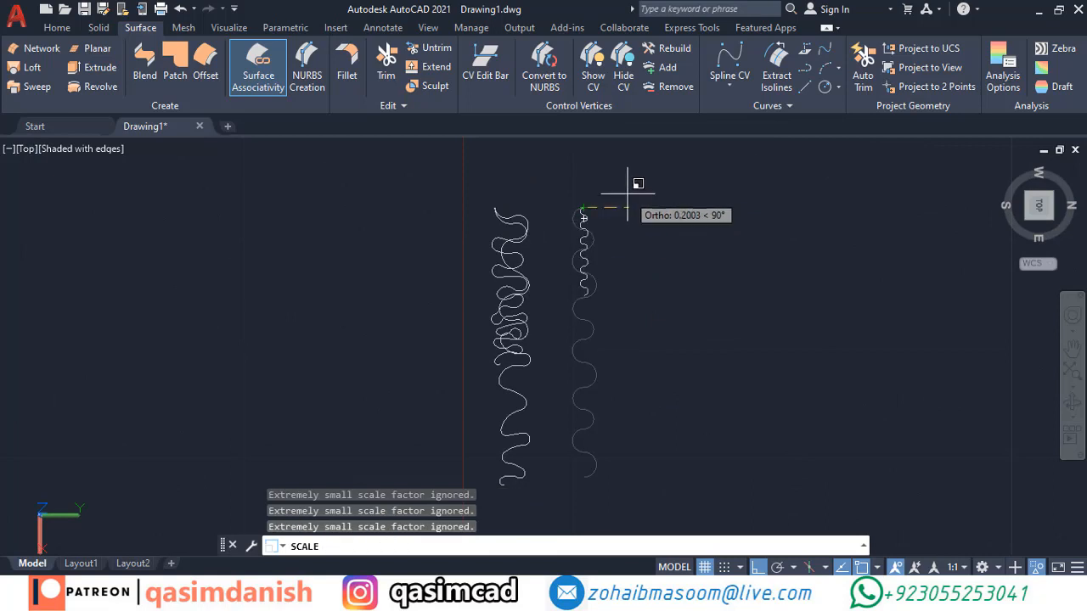
left_click(627, 194)
Copy the small-ripple wave end to end twice along X, past the end of the longest curve
type("co")
key("Return")
left_click(583, 209)
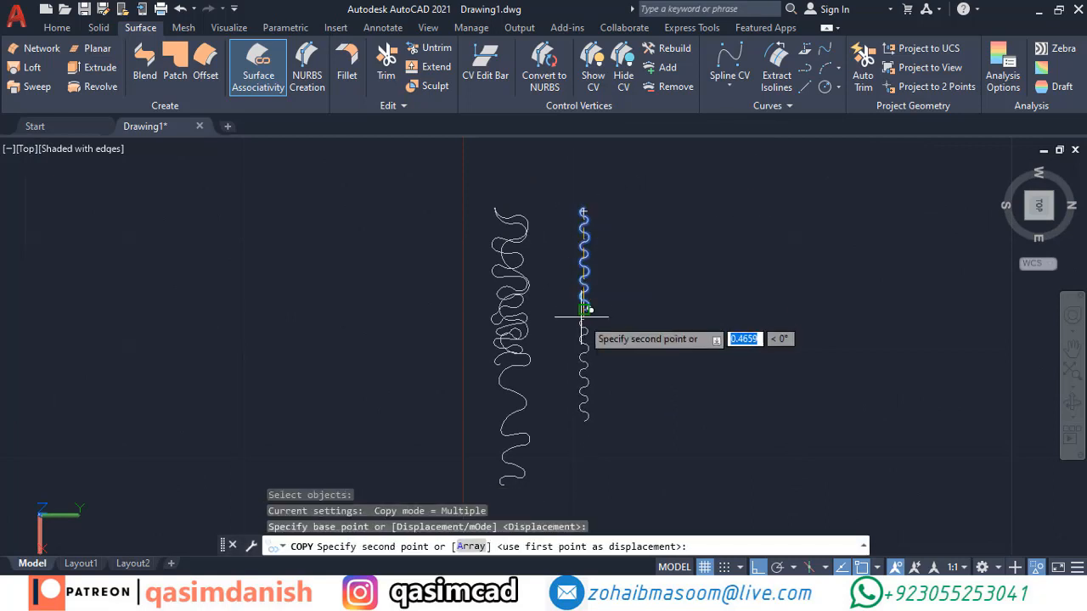
left_click(584, 309)
left_click(585, 411)
key("Return")
scroll(635, 380, "down", 3)
Trim the small-ripple wave near its far end, where it overruns the longest curve
type("tr")
key("Return")
scroll(585, 428, "up", 6)
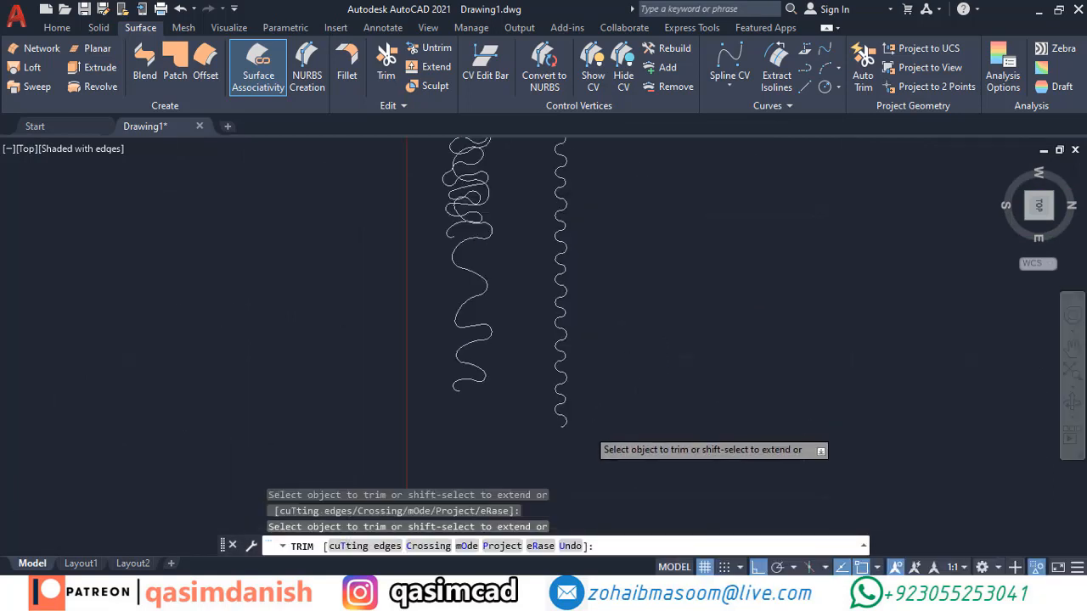
left_click(551, 391)
key("Escape")
left_click(597, 394)
left_click(506, 436)
Erase the cut-off end piece and join the small-ripple wave segments into one polyline
type("ej")
key("Return")
left_click(680, 409)
scroll(555, 173, "down", 5)
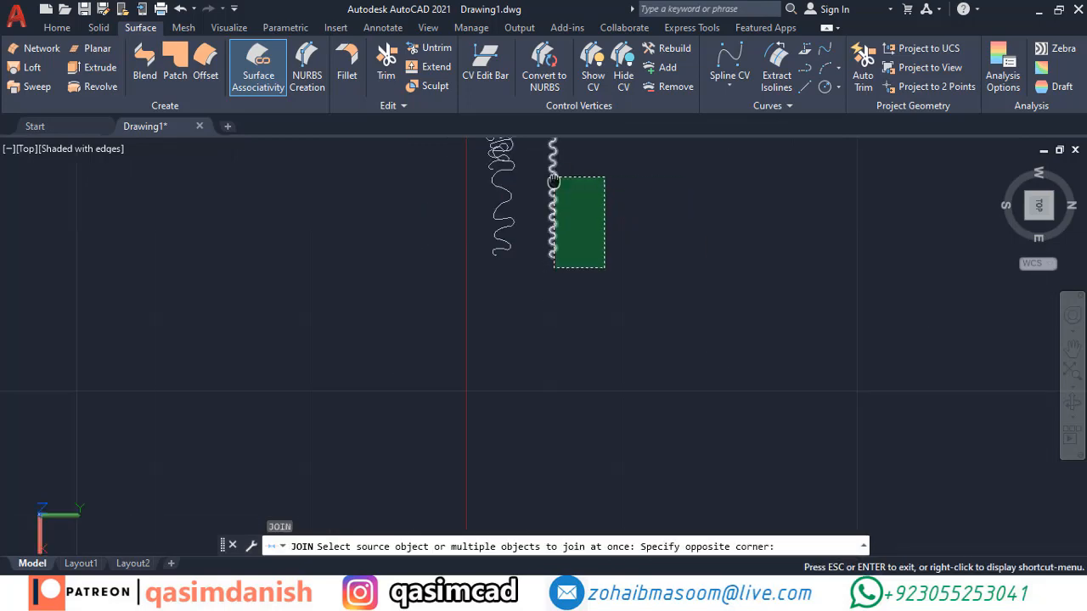
left_click(548, 186)
key("Return")
Move the small-ripple wave to the start point of the uppermost curve and raise it slightly above that curve along Z
middle_click_drag(408, 348, 587, 267, "shift")
type("m")
left_click(566, 299)
key("Return")
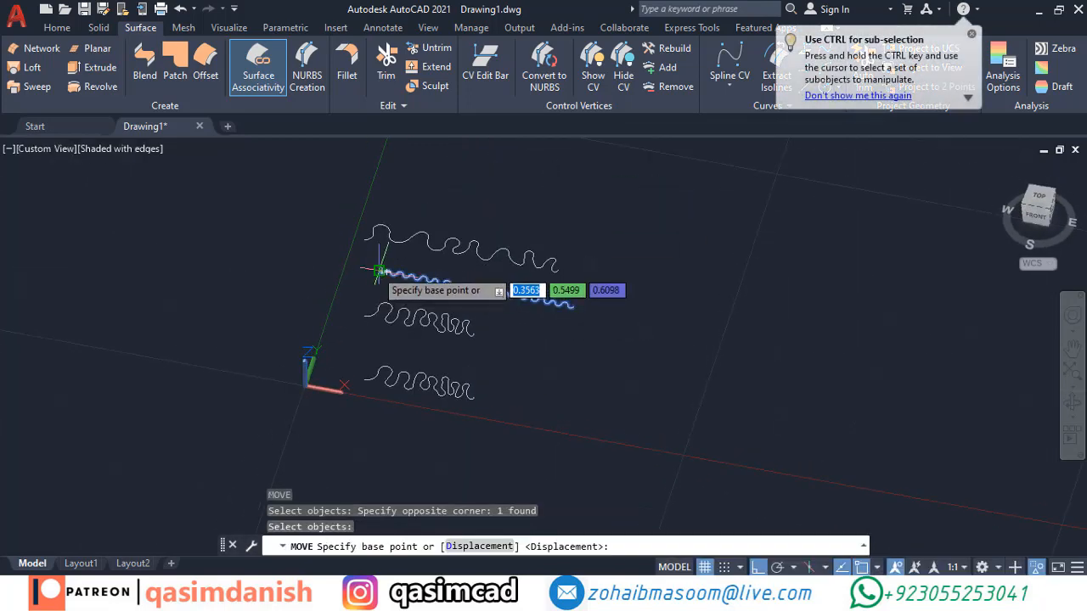
left_click(380, 272)
left_click(365, 240)
key("Escape")
type("m")
key("Return")
left_click(556, 274)
From top view, shift the small-ripple wave slightly along Y to align it with the curves below
middle_click_drag(672, 345, 613, 417, "shift")
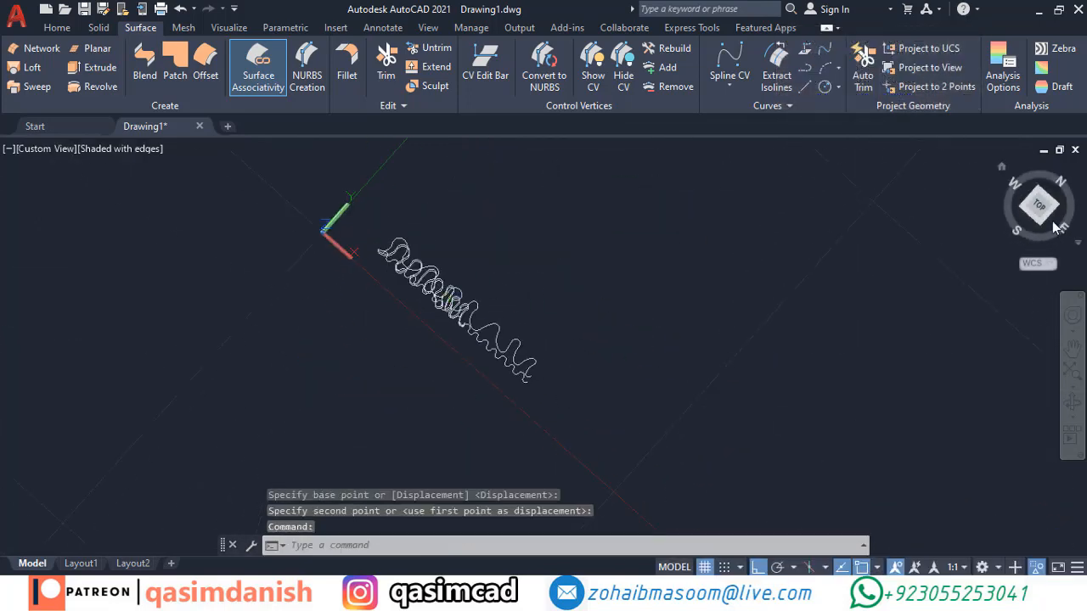
left_click(1040, 208)
type("m")
key("Return")
left_click(664, 367)
left_click(629, 366)
key("Return")
left_click(833, 399)
left_click(833, 384)
key("Escape")
Try a cross-sections-only loft between the longest curve and the small-ripple wave above it, and undo it
middle_click_drag(739, 397, 666, 281, "shift")
left_click(31, 68)
left_click(533, 289)
left_click(562, 273)
key("Return")
key("Return")
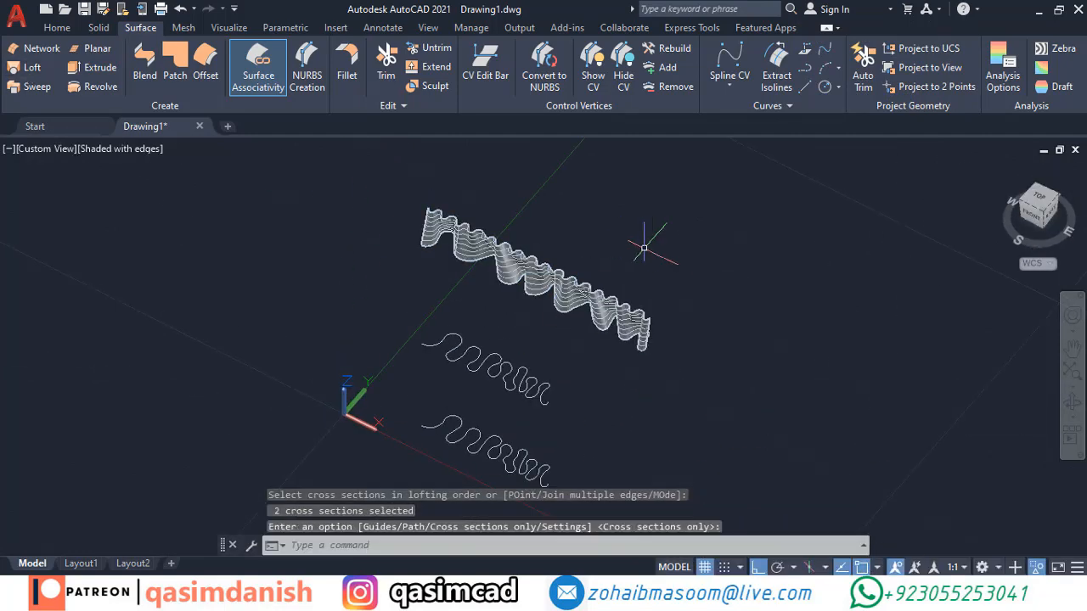
key("ctrl+z")
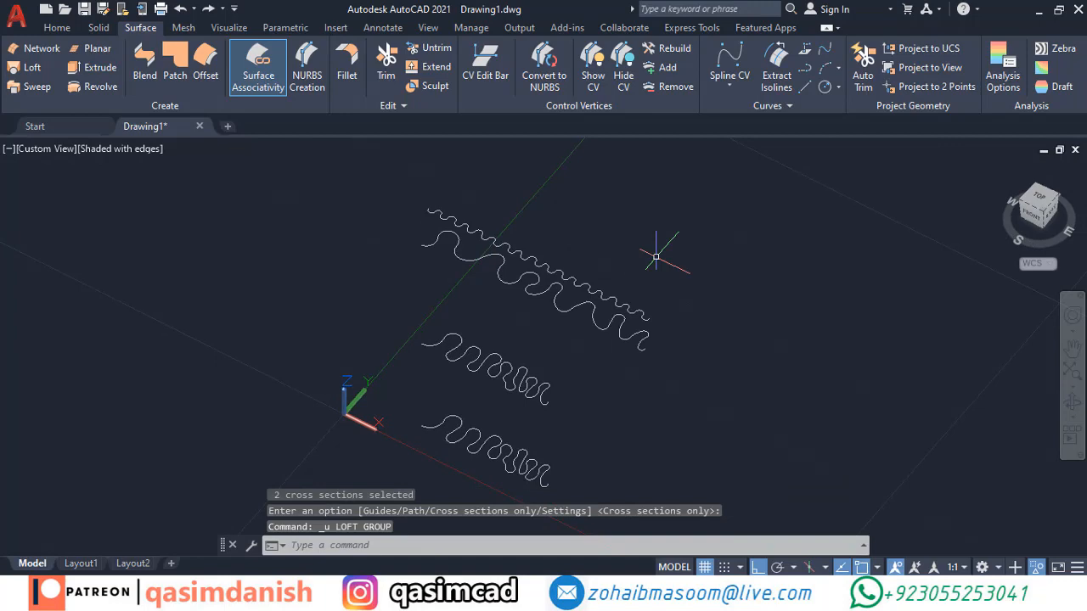
Copy the longest wavy polyline straight down along Z to just below the original
type("co")
key("Return")
left_click(439, 237)
scroll(412, 242, "up", 3)
key("Return")
left_click(433, 249)
left_click(434, 277)
scroll(434, 277, "down", 4)
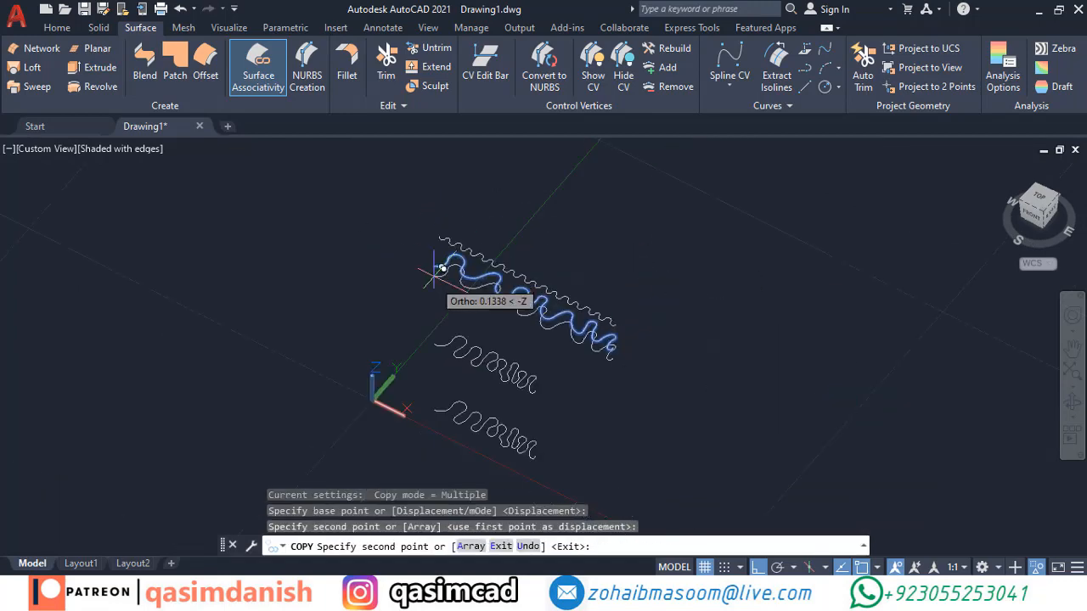
key("Escape")
Loft a surface upward through the two shorter curves, the long curve and the small-ripple wave, using cross sections only
left_click(32, 67)
left_click(523, 446)
left_click(530, 382)
left_click(543, 314)
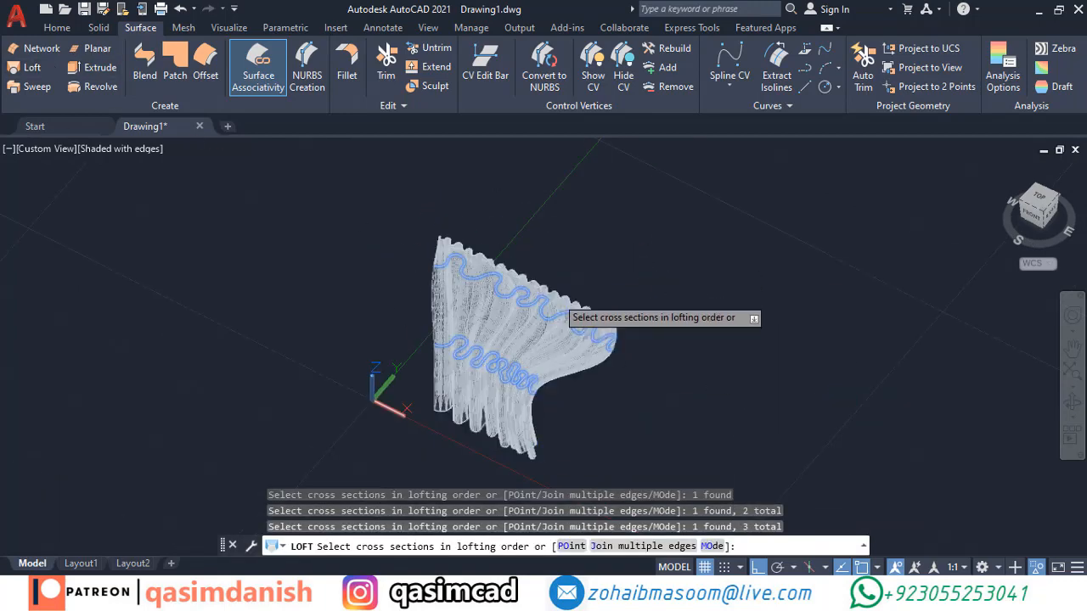
left_click(552, 294)
key("Return")
key("Return")
Erase the leftover wavy curve at the lofted surface
mouse_move(662, 294)
middle_mouse_down("shift")
mouse_move(580, 226)
mouse_move(146, 256)
mouse_move(65, 287)
mouse_move(116, 297)
middle_mouse_up("shift")
left_click(531, 273)
type("e")
key("Return")
Examine the lofted curtain surface and its small-ripple top edge from above
mouse_move(825, 315)
middle_mouse_down("shift")
mouse_move(623, 297)
mouse_move(351, 308)
mouse_move(745, 362)
mouse_move(827, 344)
mouse_move(717, 370)
middle_mouse_up("shift")
left_click(1041, 199)
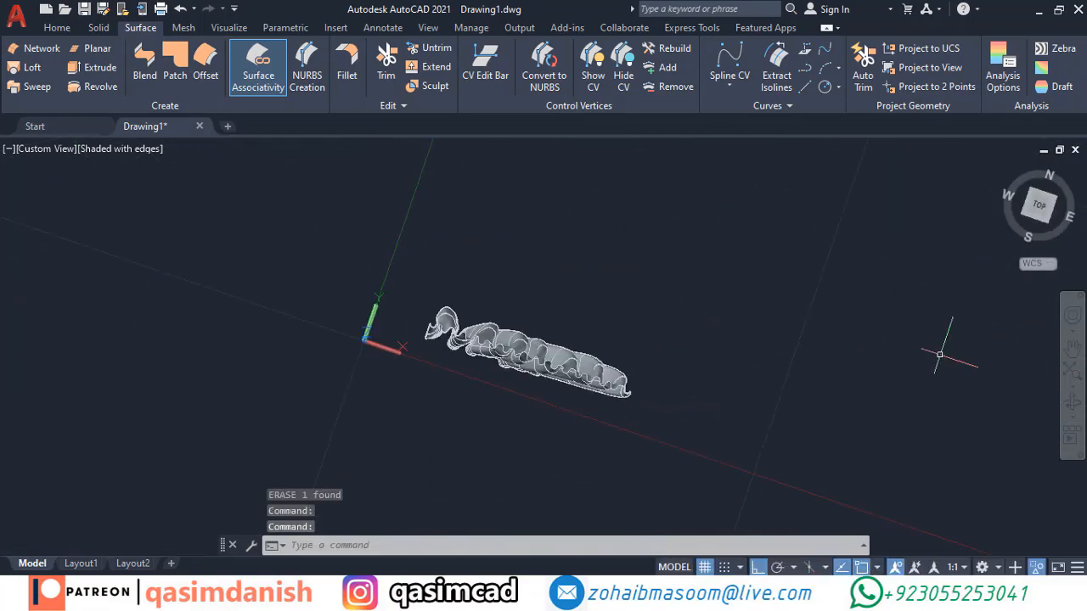
scroll(750, 350, "up", 8)
left_click(513, 350)
scroll(721, 347, "down", 7)
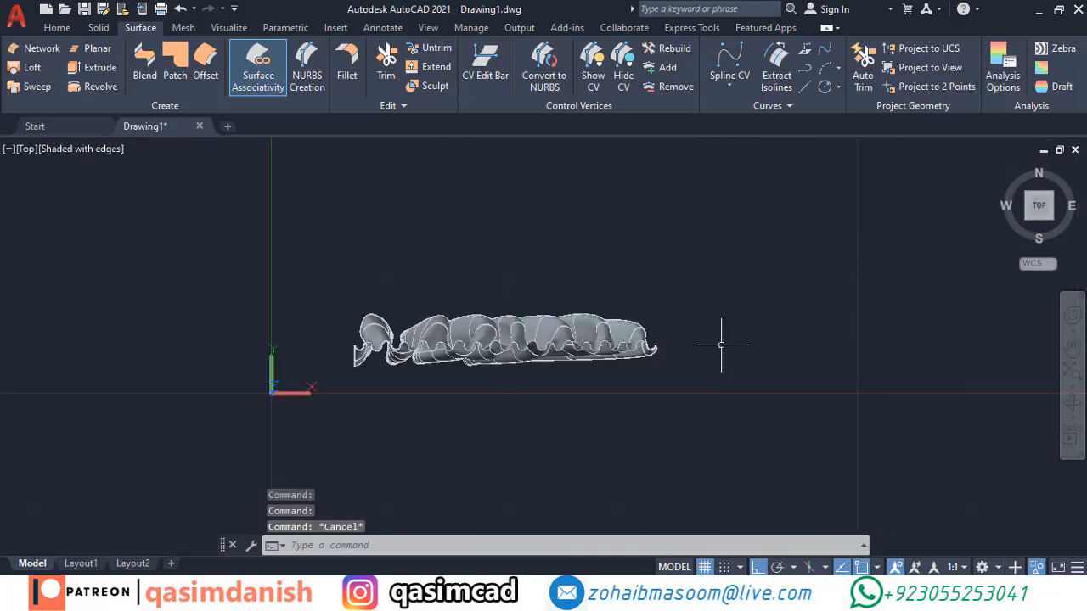
scroll(721, 345, "up", 2)
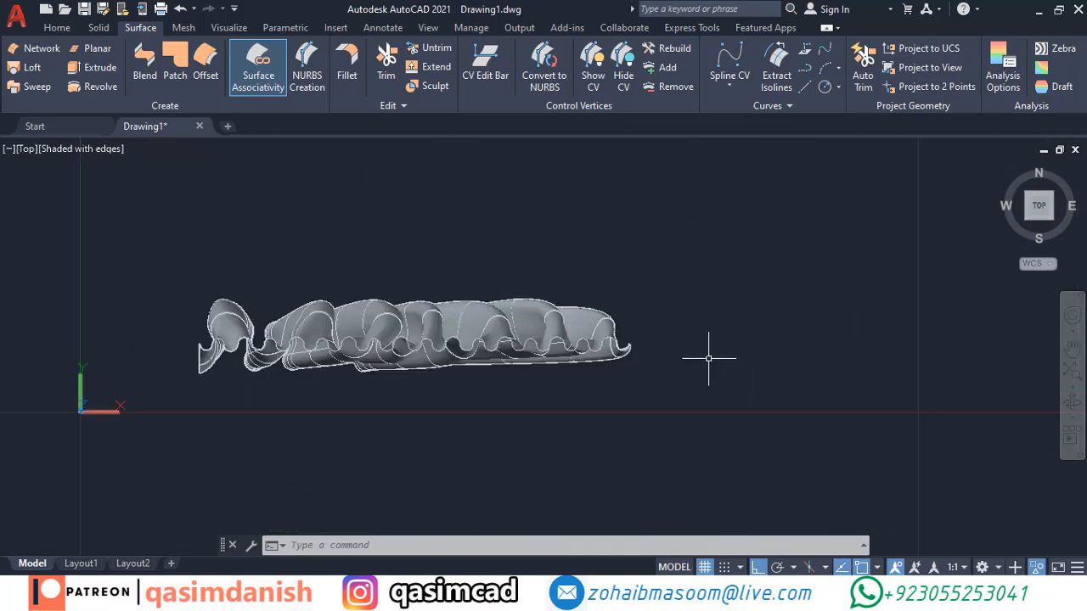
left_click(639, 351)
key("Escape")
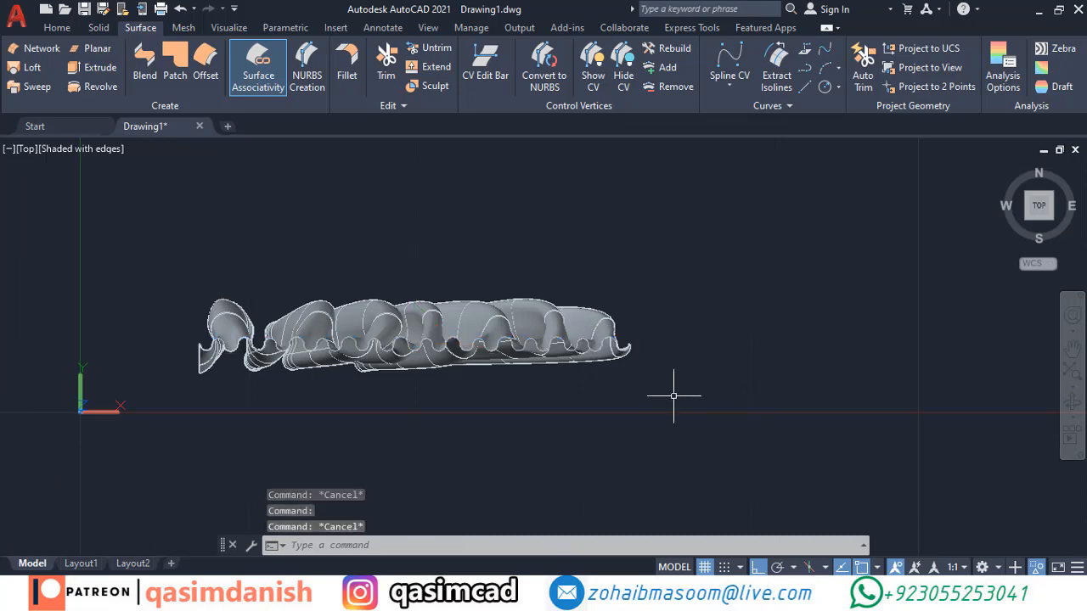
middle_click_drag(672, 393, 716, 324, "shift")
left_click(1038, 199)
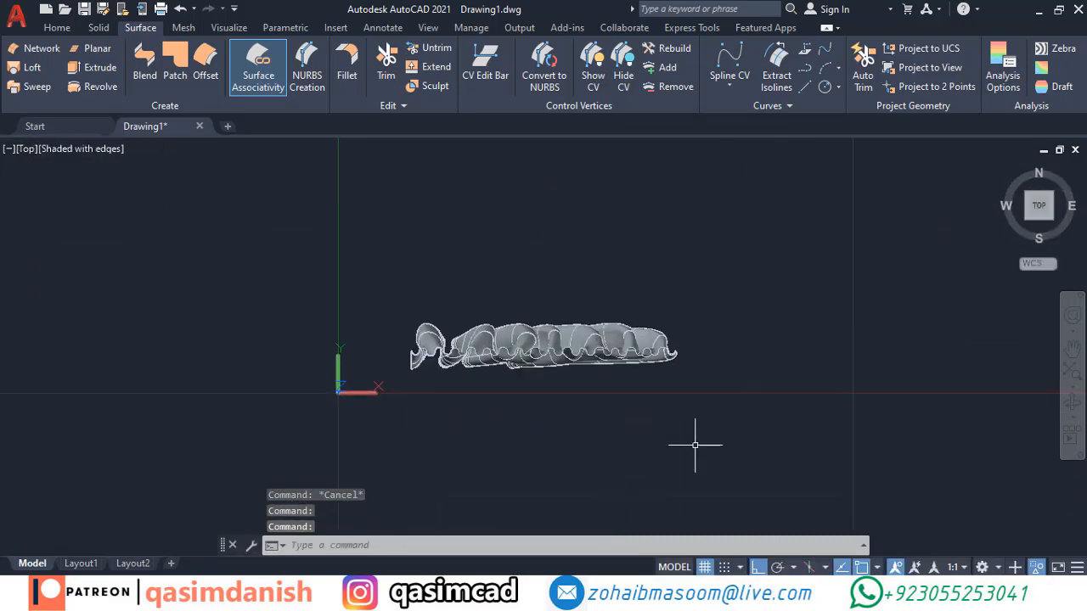
Copy the small-ripple wave at the surface's top edge along Y, clear of the surface
scroll(803, 353, "up", 4)
left_click(552, 366)
type("co")
key("Return")
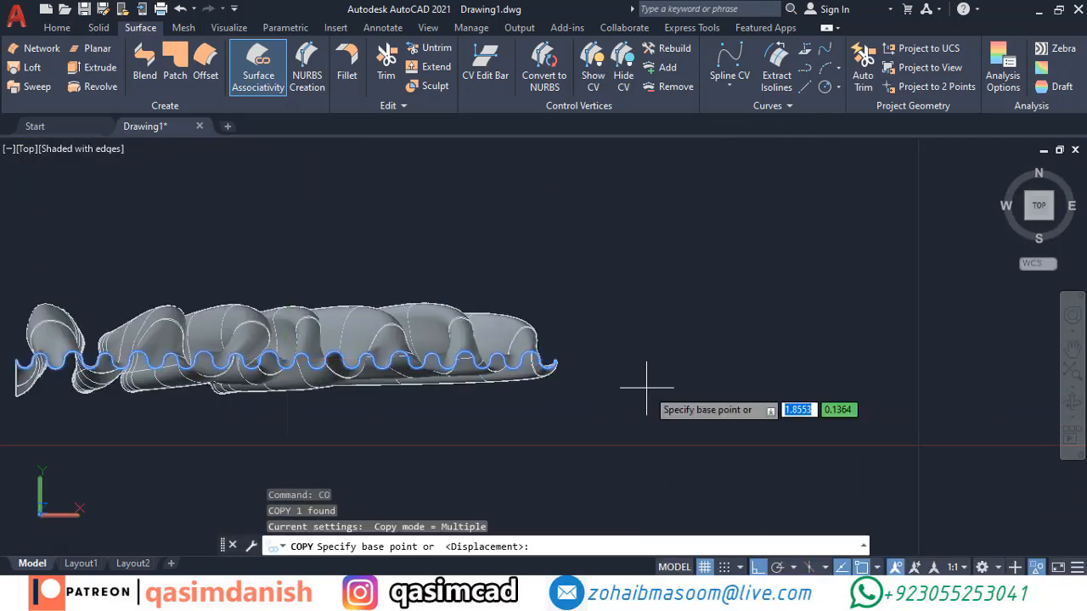
left_click(725, 419)
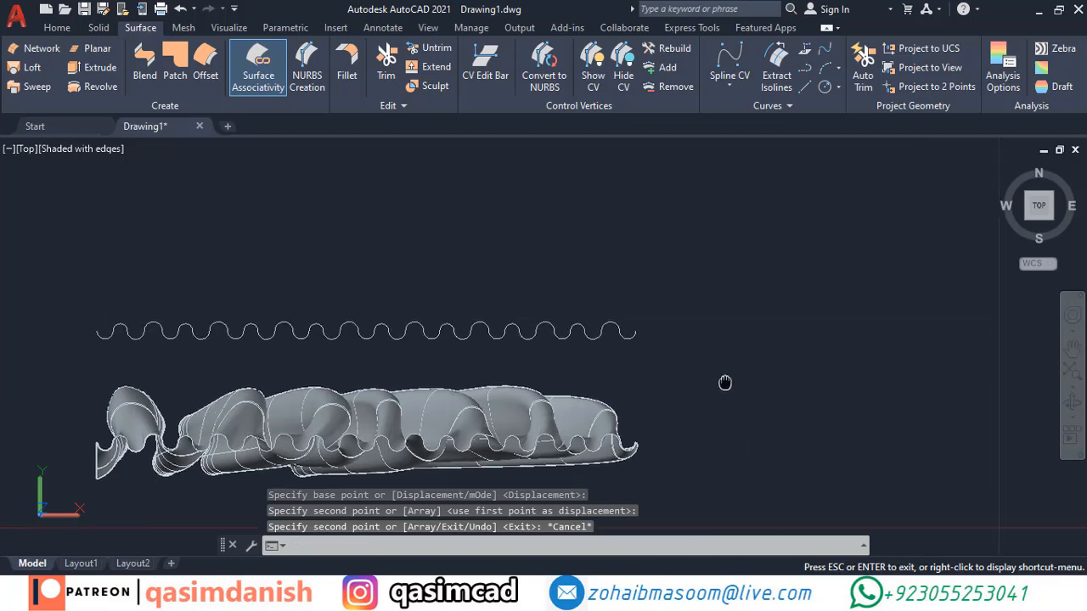
Scale the copied wave down about its right-hand endpoint
type("sc")
key("Return")
left_click_drag(713, 315, 620, 348)
key("Return")
left_click(641, 334)
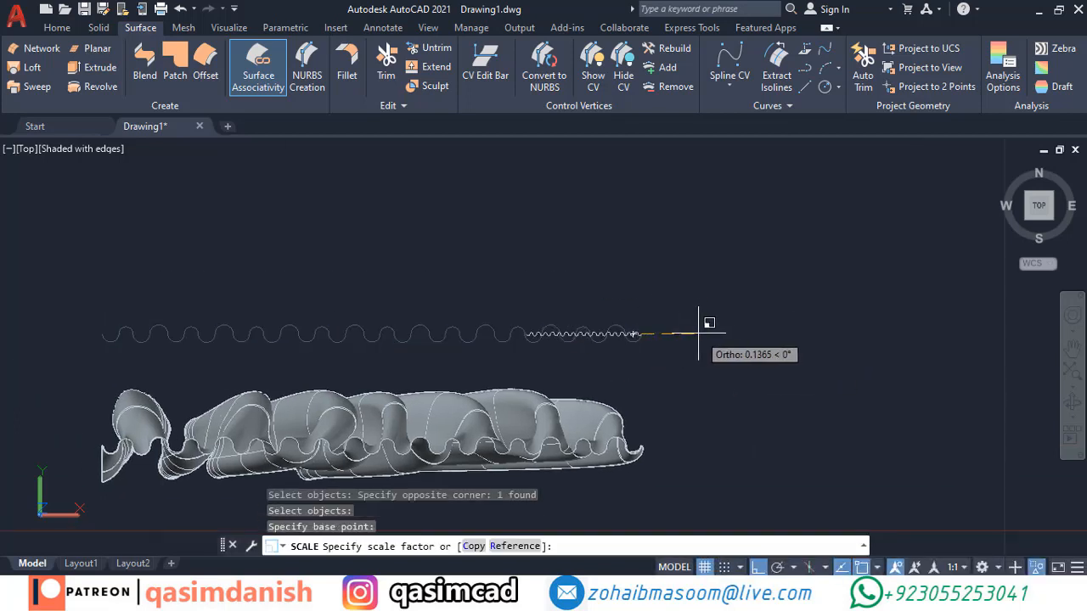
left_click(742, 336)
key("Escape")
Cut a single arc out of the scaled wave near its middle to split it into two pieces
type("tr")
key("Return")
scroll(550, 337, "up", 4)
left_click(553, 330)
key("Escape")
left_click(553, 315)
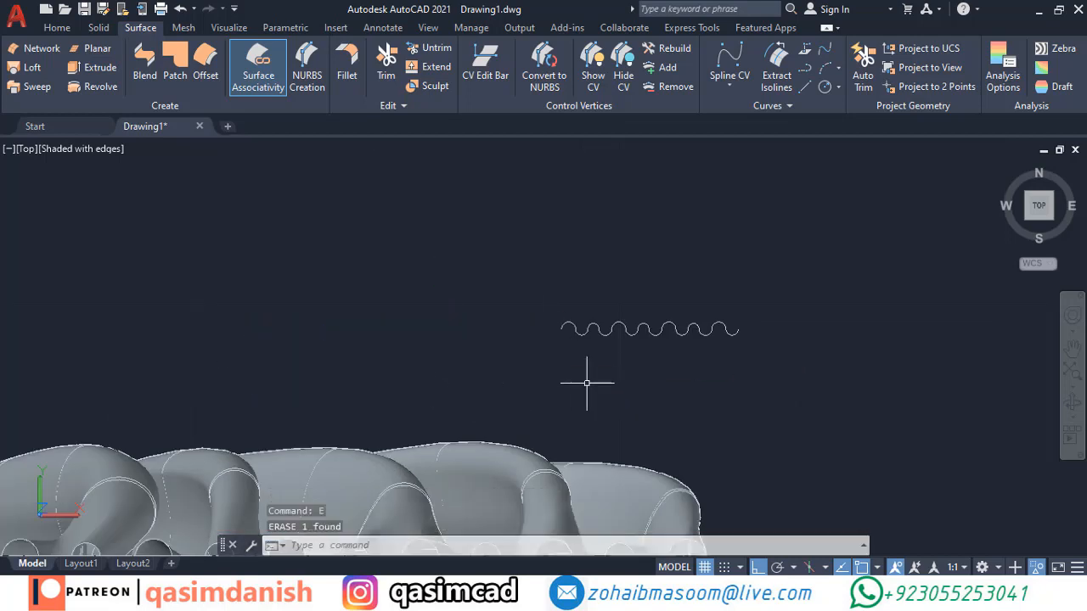
type("sc")
key("Return")
left_click(542, 333)
key("Escape")
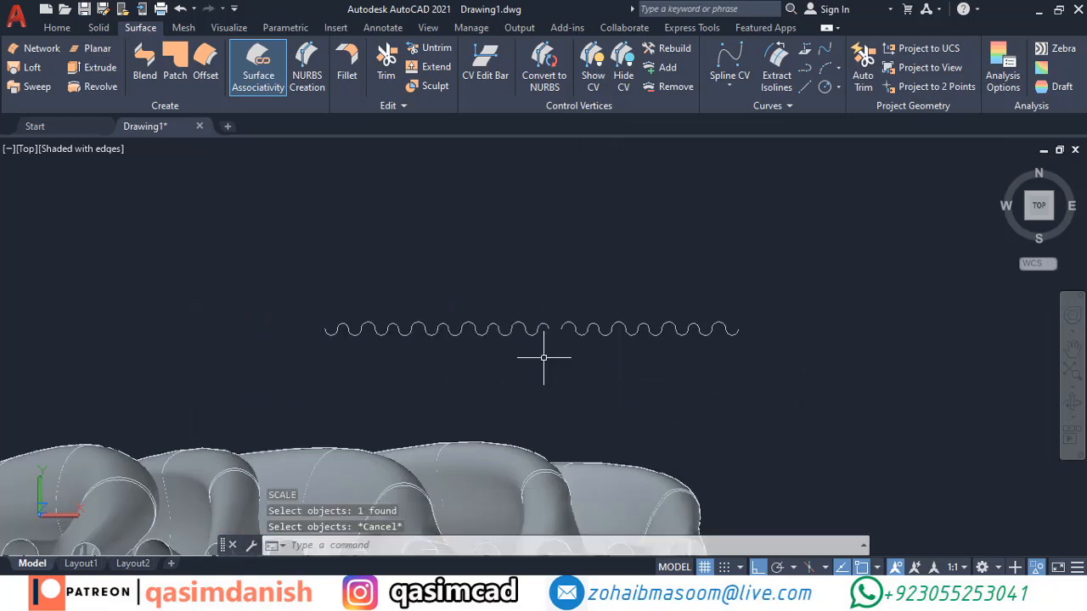
Trim one arc off each end of the left-hand wave piece
type("tr")
key("Return")
left_click(549, 325)
left_click(337, 336)
key("Escape")
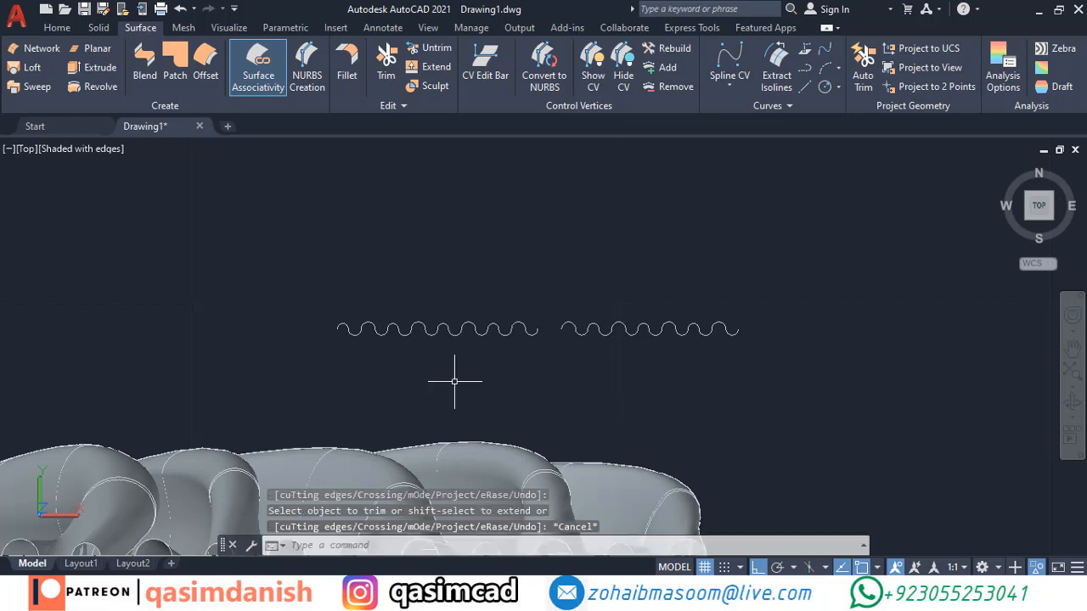
Scale the left-hand wave piece up about its inner endpoint so its ripples are larger than the other piece's
type("sc")
key("Return")
left_click(493, 333)
key("Return")
left_click(535, 330)
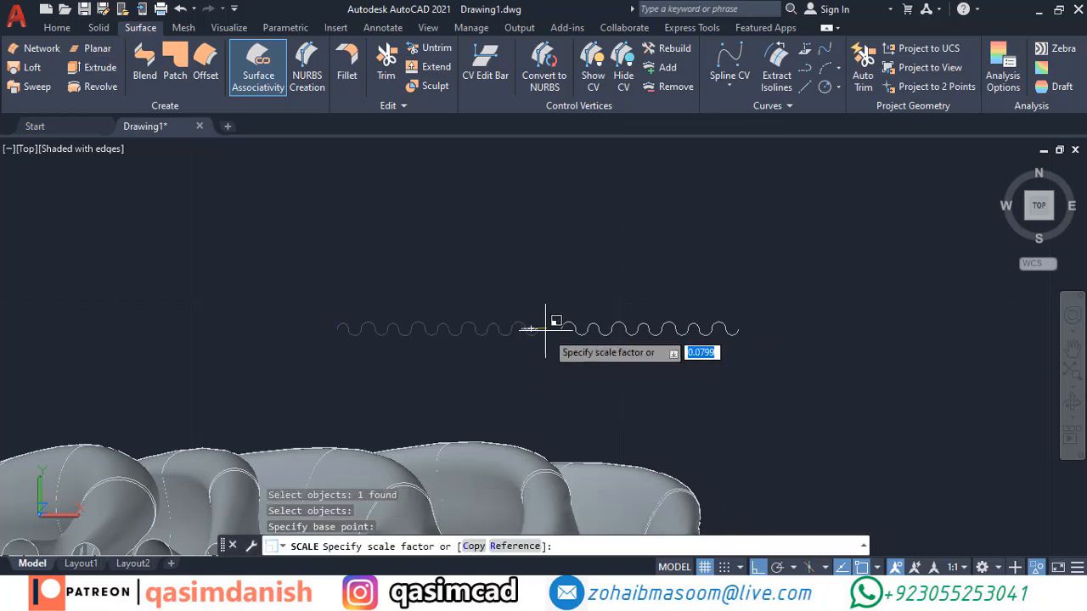
left_click(700, 371)
key("Escape")
Trim the last ripples off the outer end of the right-hand wave piece
type("m")
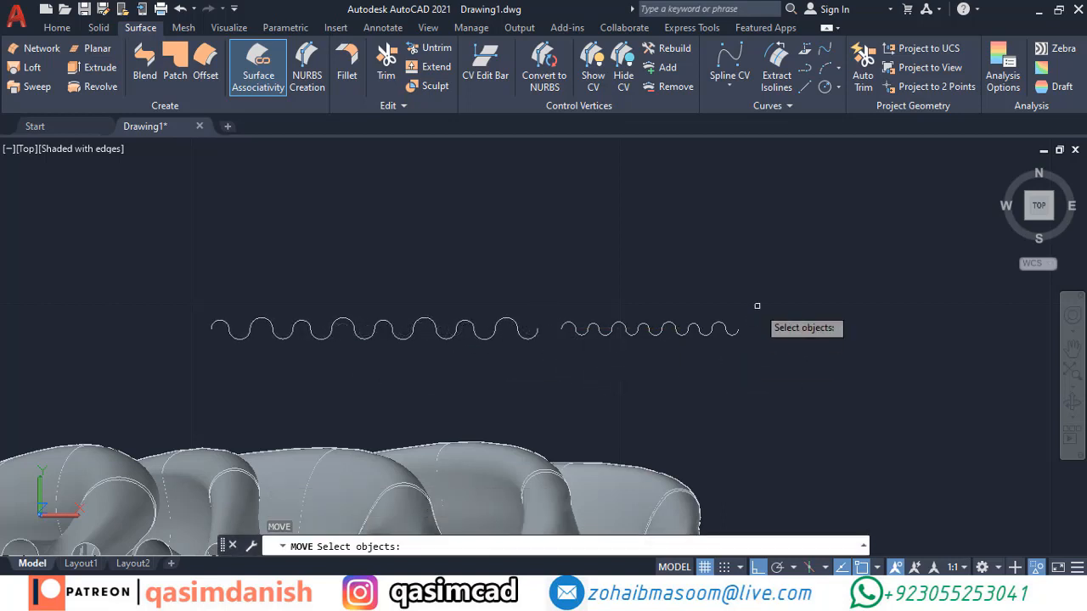
left_click(756, 309)
left_click(707, 362)
key("Escape")
type("tr")
left_click(738, 330)
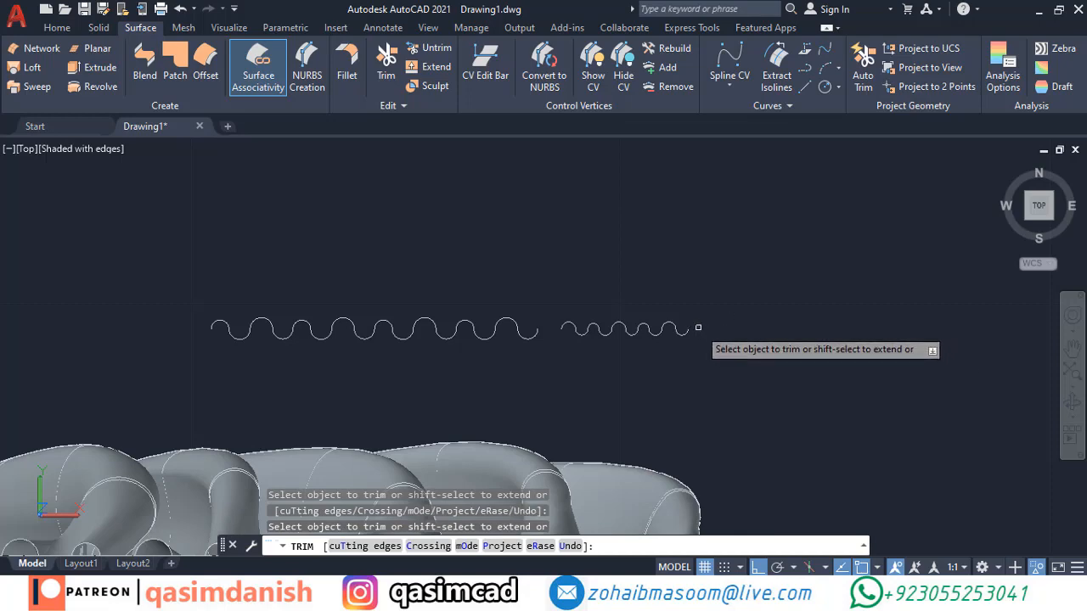
key("Escape")
Move the shortened small-ripple wave sideways so it lies centred along the large-ripple wave
type("m")
left_click_drag(715, 312, 625, 363)
key("space")
left_click(890, 369)
left_click(629, 396)
key("Escape")
Lower the small-ripple wave by about 0.12 along Z beneath the large-ripple wave
middle_click_drag(629, 398, 636, 317, "shift")
type("m")
left_click(454, 245)
key("space")
left_click(653, 206)
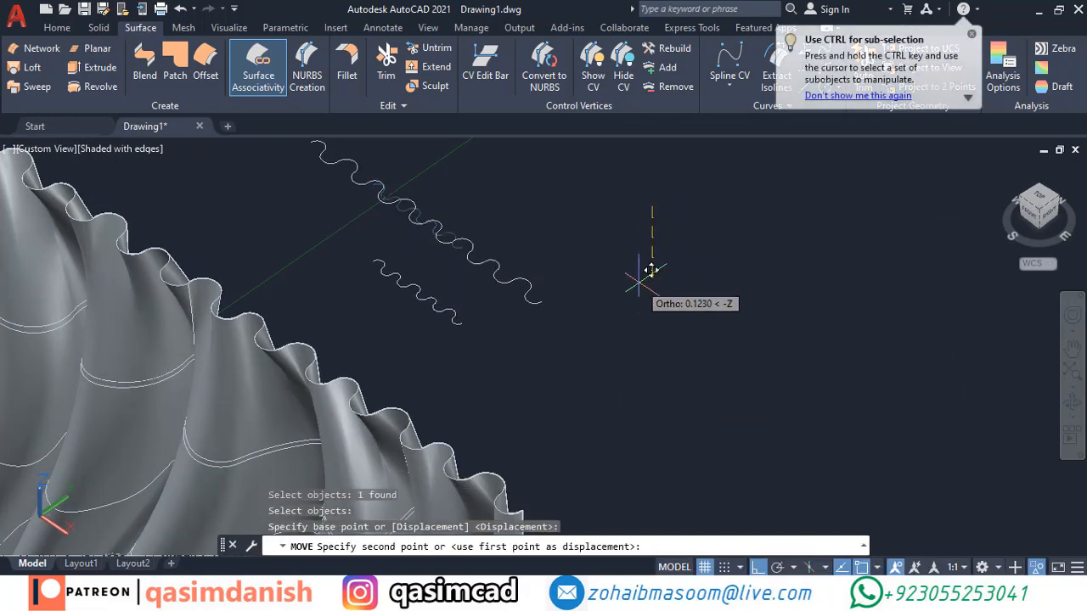
left_click(650, 270)
Copy the small-ripple wave straight down to form a third, lowest profile
type("co")
left_click(454, 321)
left_click(589, 309)
key("Escape")
Scale up the lowest wave so it is wider than the middle one
type("sc")
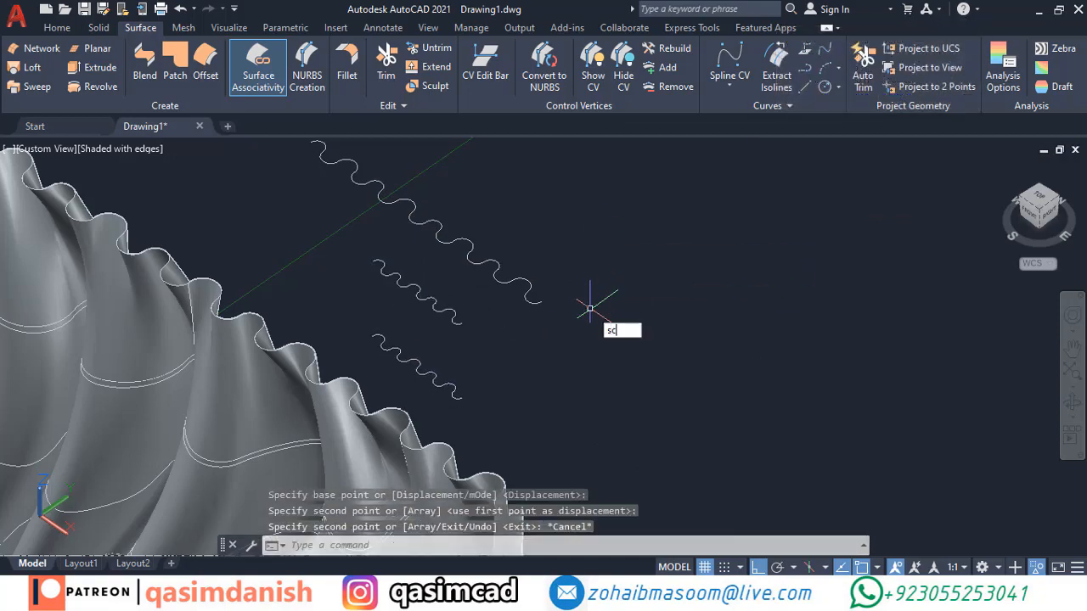
left_click(415, 370)
key("space")
key("Escape")
Loft a surface through the three stacked waves, from the lowest through the narrow middle to the uppermost
middle_click_drag(577, 310, 518, 325, "shift")
type("loft")
left_click(417, 367)
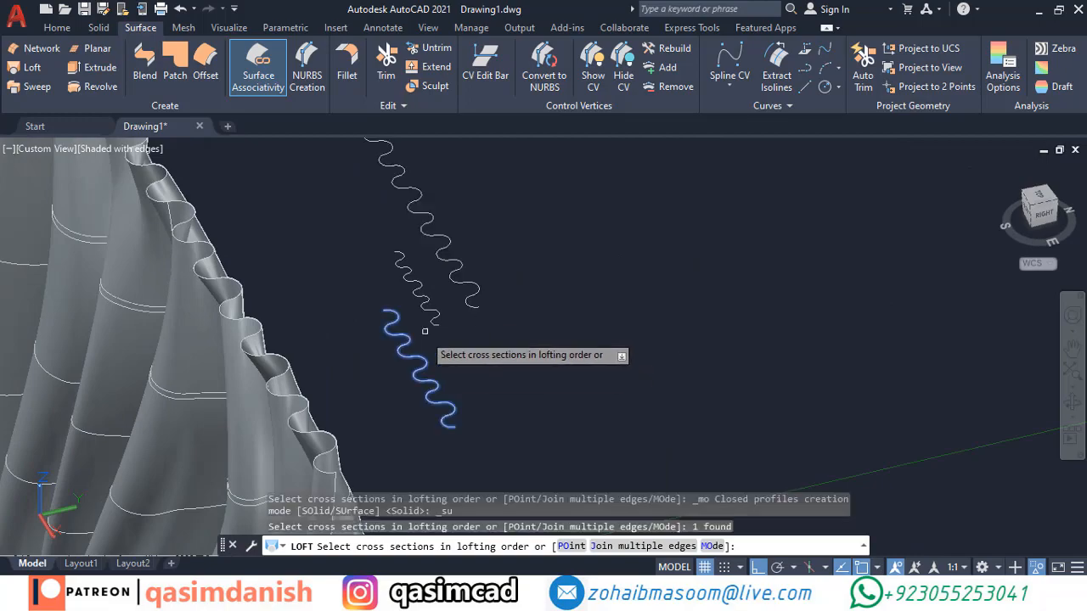
left_click(428, 331)
left_click(470, 289)
key("space")
key("space")
View the small pleated surface from the top and set the visual style to 2D Wireframe
middle_click_drag(552, 288, 425, 265, "shift")
scroll(480, 279, "down", 4)
middle_click_drag(509, 297, 547, 367, "shift")
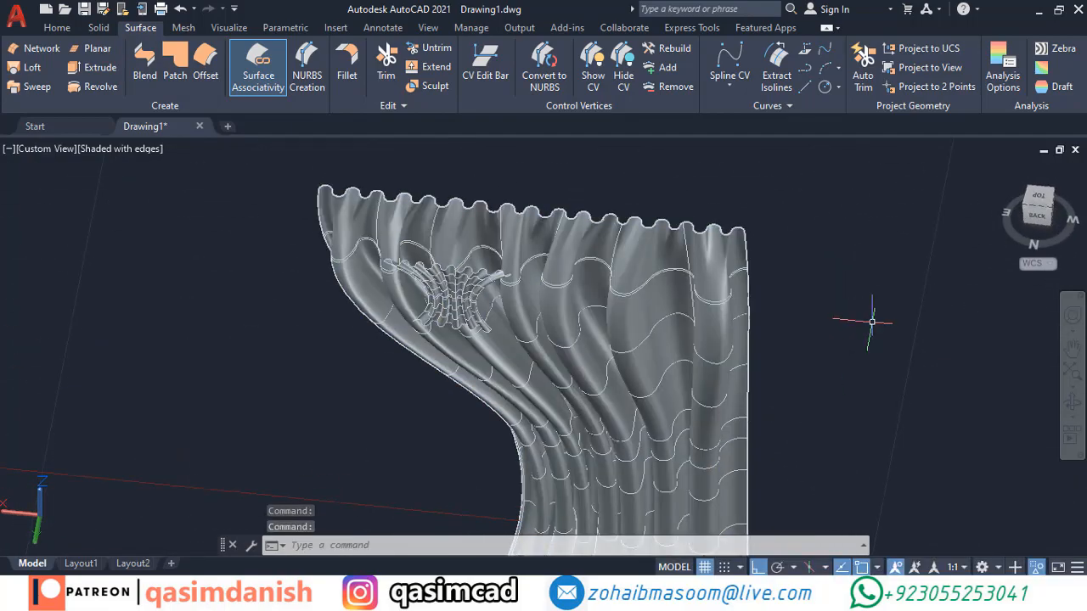
left_click(1038, 198)
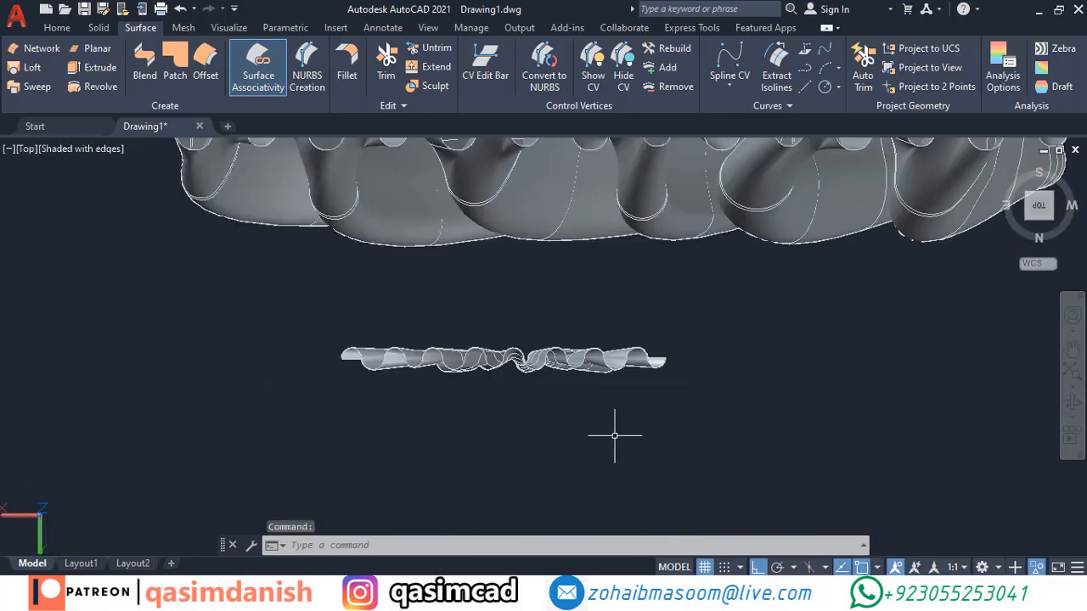
middle_click_drag(616, 436, 521, 452, "shift")
scroll(521, 453, "down", 2)
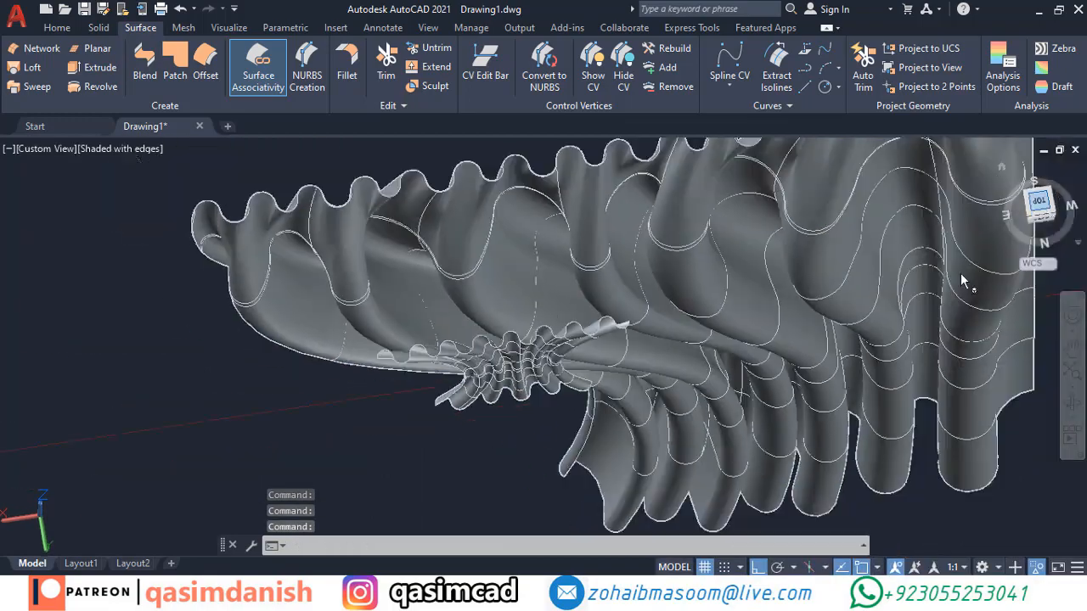
left_click(1038, 202)
scroll(470, 373, "up", 3)
left_click(77, 149)
left_click(115, 176)
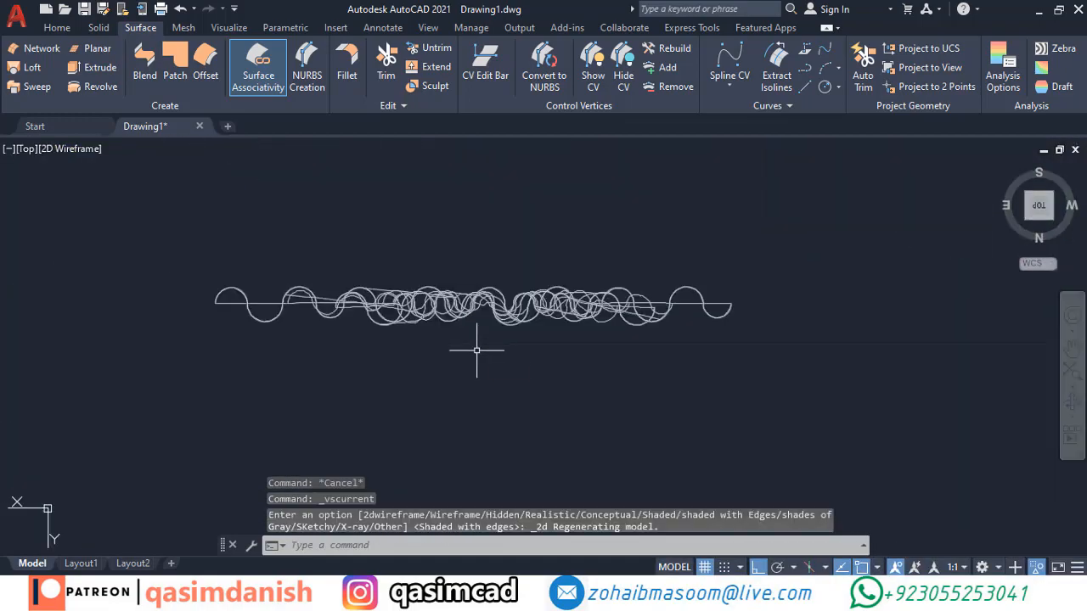
Start a polyline beside the narrow waist of the small pleated surface
type("pl")
key("Return")
middle_click_drag(668, 388, 610, 308, "shift")
left_click(610, 308)
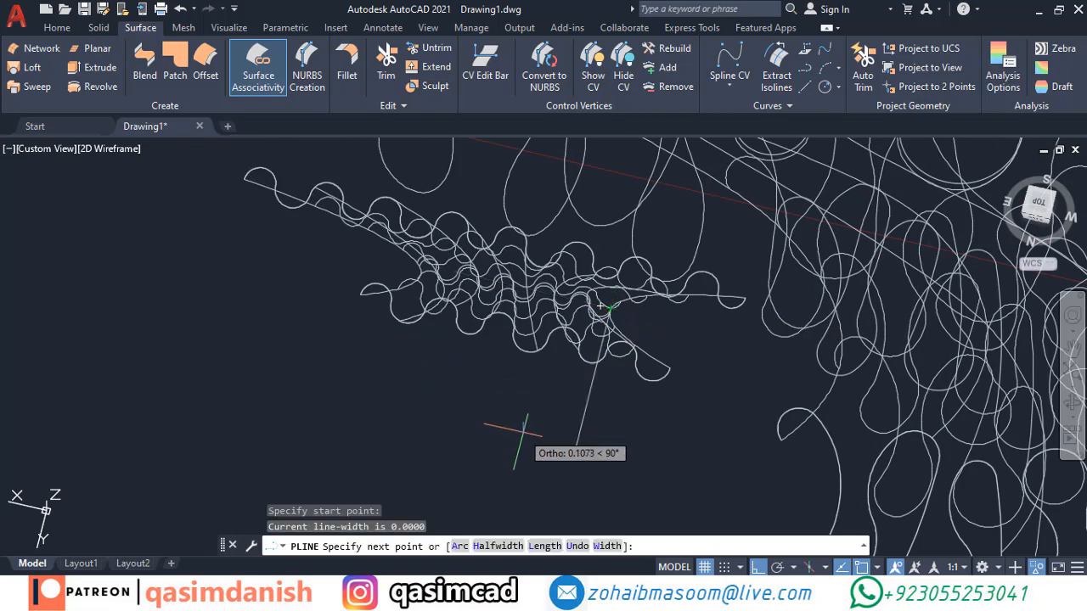
Try to draw the polyline's arc segment across the waist by setting its tangent direction in the tilted view
type("a")
key("Return")
type("d")
key("Return")
left_click(357, 371)
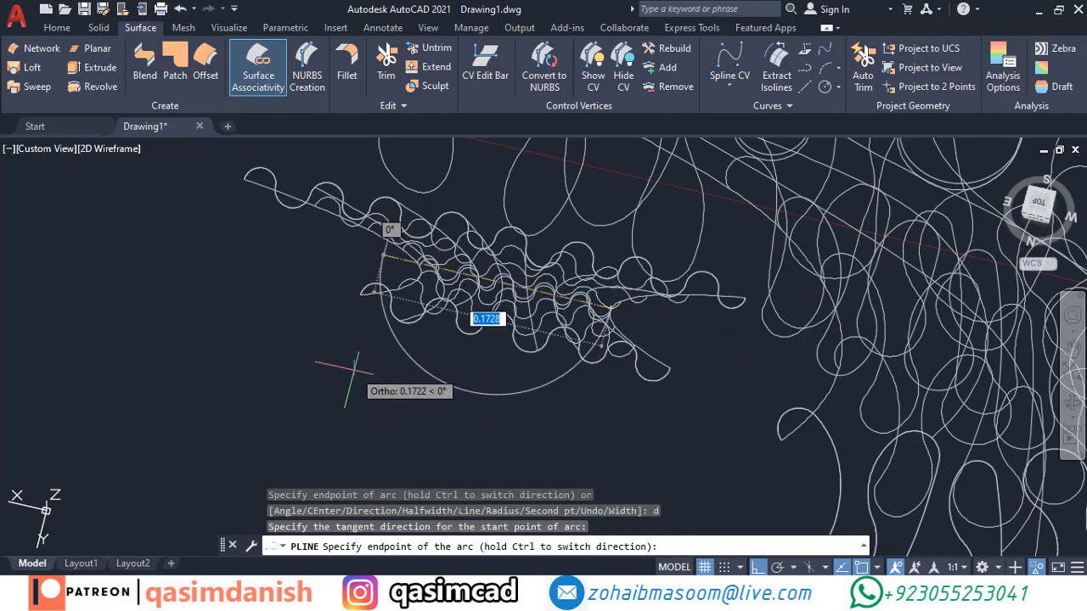
middle_click_drag(603, 401, 585, 334, "shift")
left_click(483, 290)
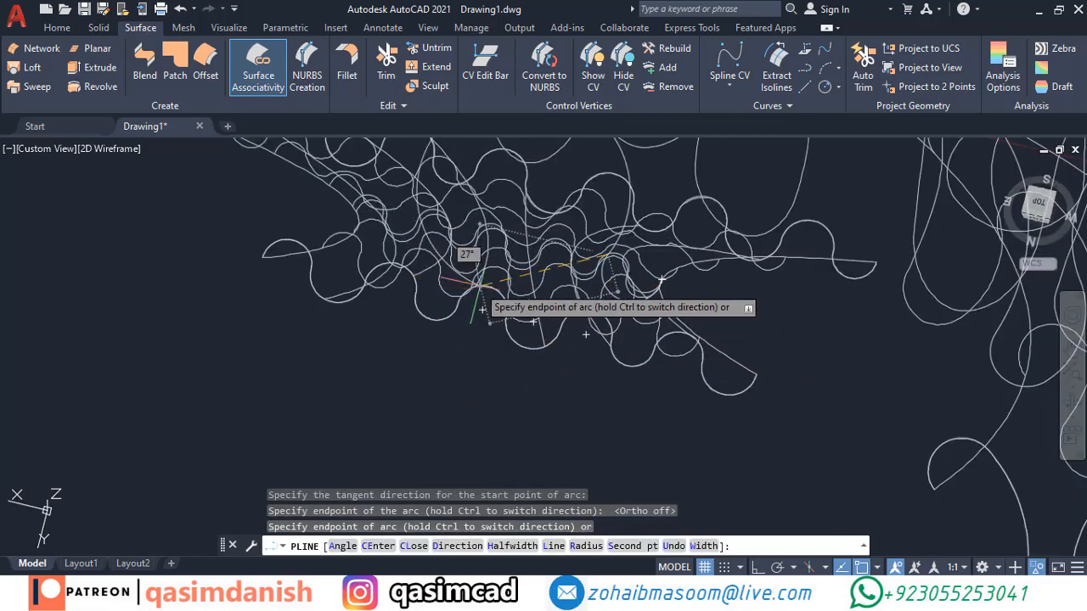
key("ctrl+z")
Draw the polyline's arc with a set tangent direction across the small surface's waist in top view
left_click(1038, 203)
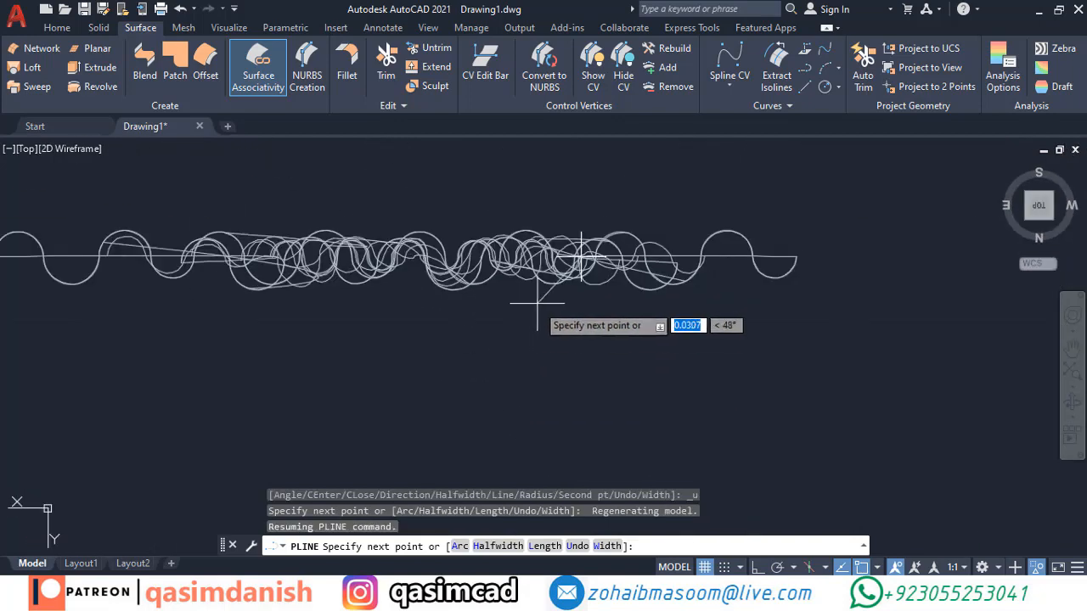
type("d")
key("Return")
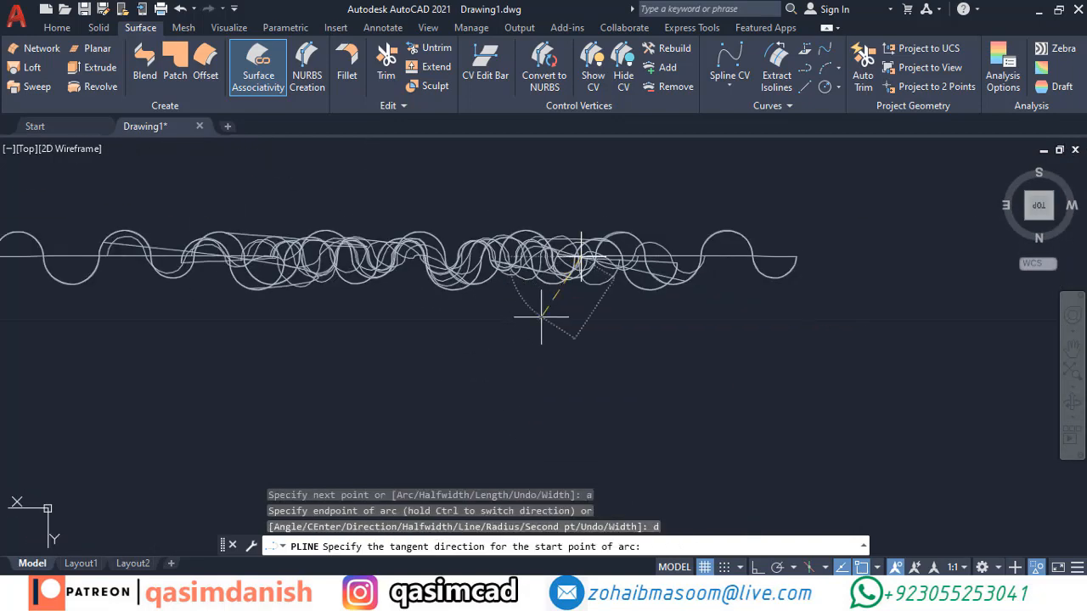
left_click(505, 303)
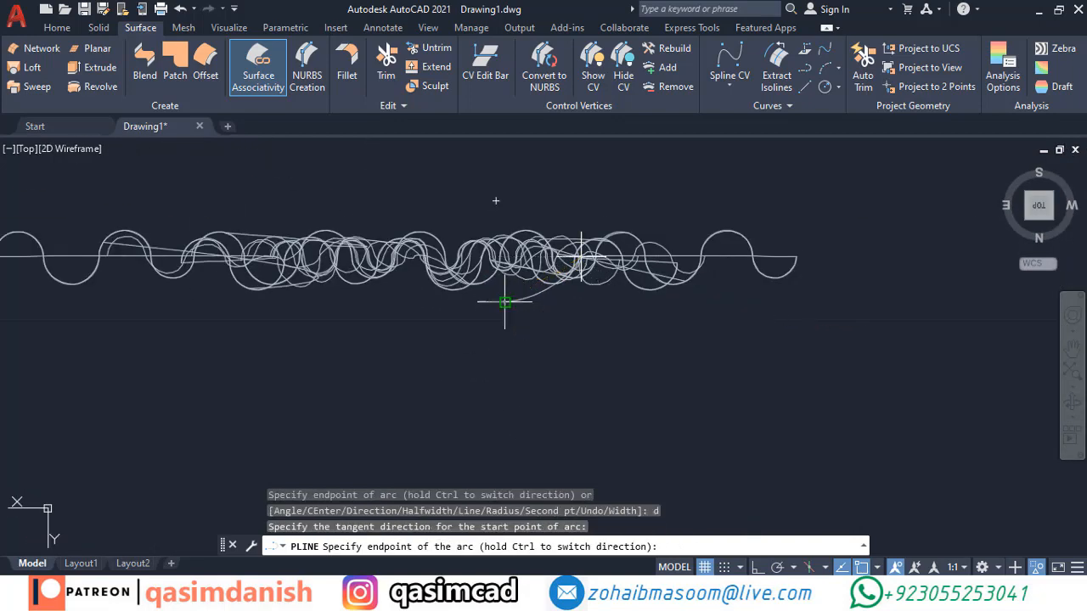
left_click(310, 302)
scroll(324, 302, "down", 5)
mouse_move(371, 298)
middle_mouse_down("shift")
mouse_move(476, 334)
mouse_move(442, 326)
middle_mouse_up("shift")
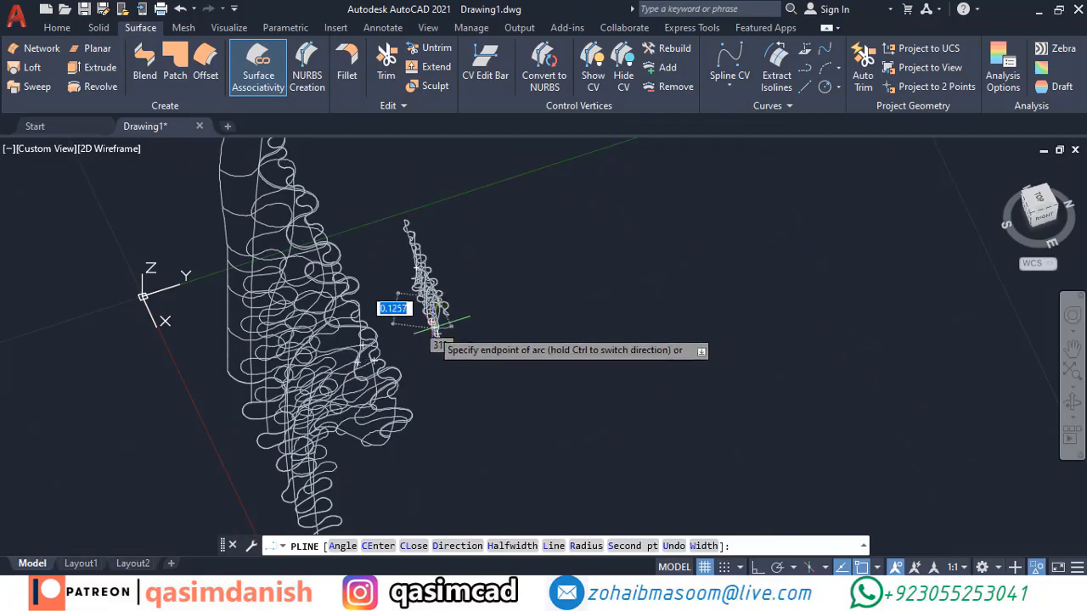
scroll(435, 331, "up", 4)
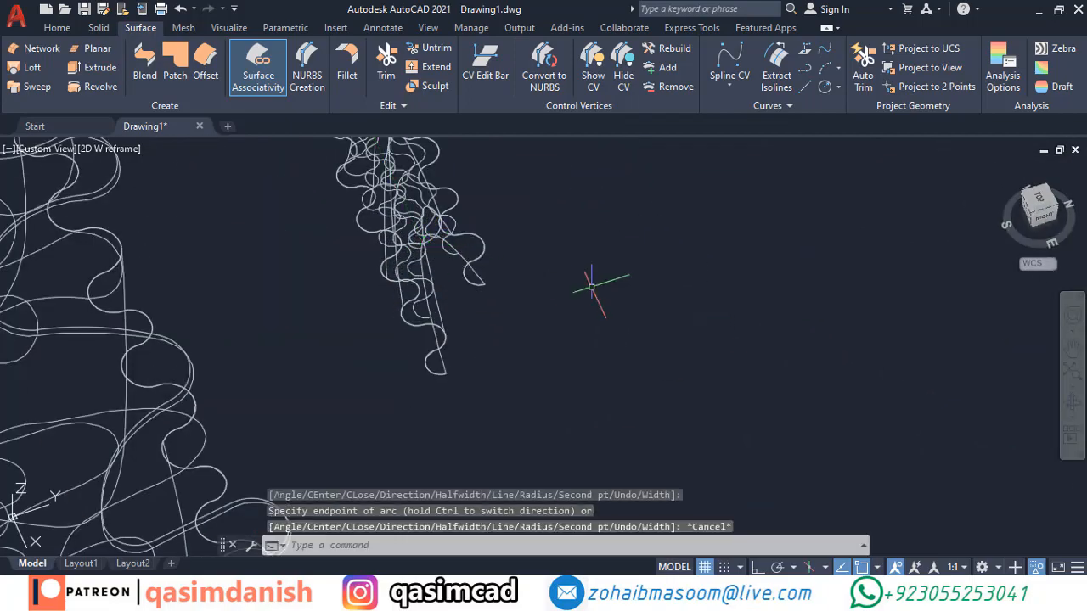
Draw a tiny narrow rectangle in the empty space beside the small pleated surface
middle_click_drag(592, 288, 675, 322, "shift")
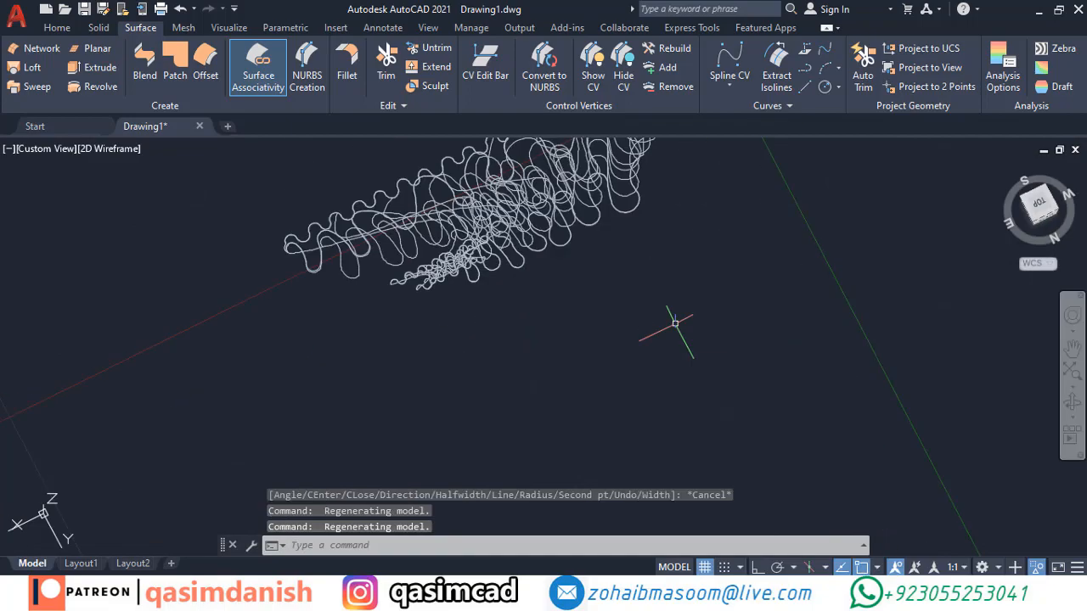
type("rec")
key("Return")
mouse_move(626, 287)
middle_mouse_down("shift")
mouse_move(631, 232)
mouse_move(682, 263)
mouse_move(621, 281)
middle_mouse_up("shift")
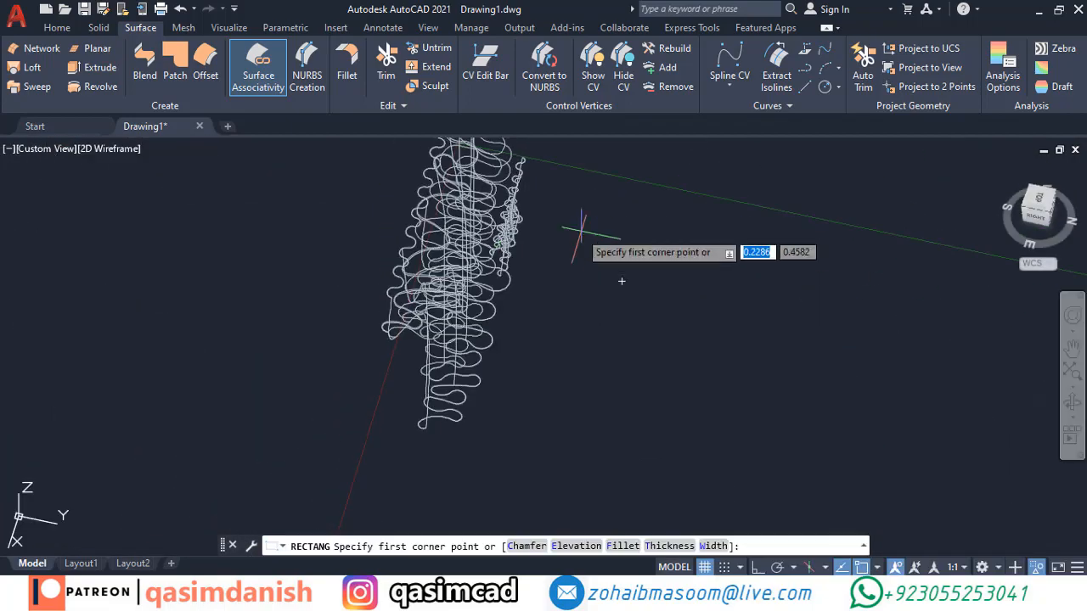
scroll(582, 230, "up", 4)
left_click(507, 270)
left_click(507, 279)
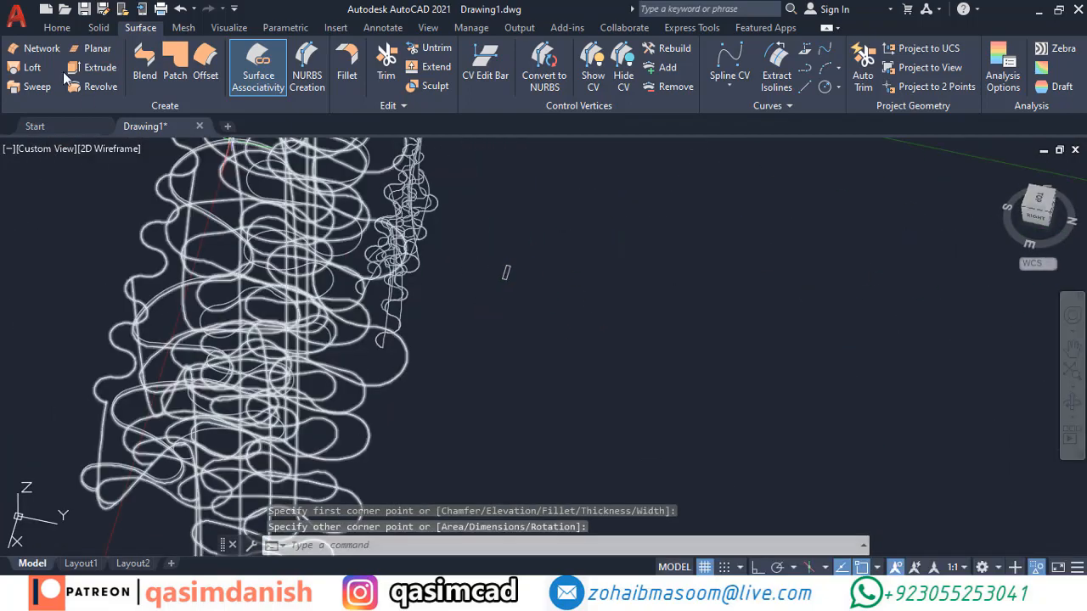
Try to sweep the tiny rectangle along the arc polyline at the waist
left_click(57, 28)
left_click(57, 87)
left_click(87, 209)
left_click(507, 276)
scroll(461, 240, "up", 3)
key("Return")
left_click(417, 216)
left_click(406, 206)
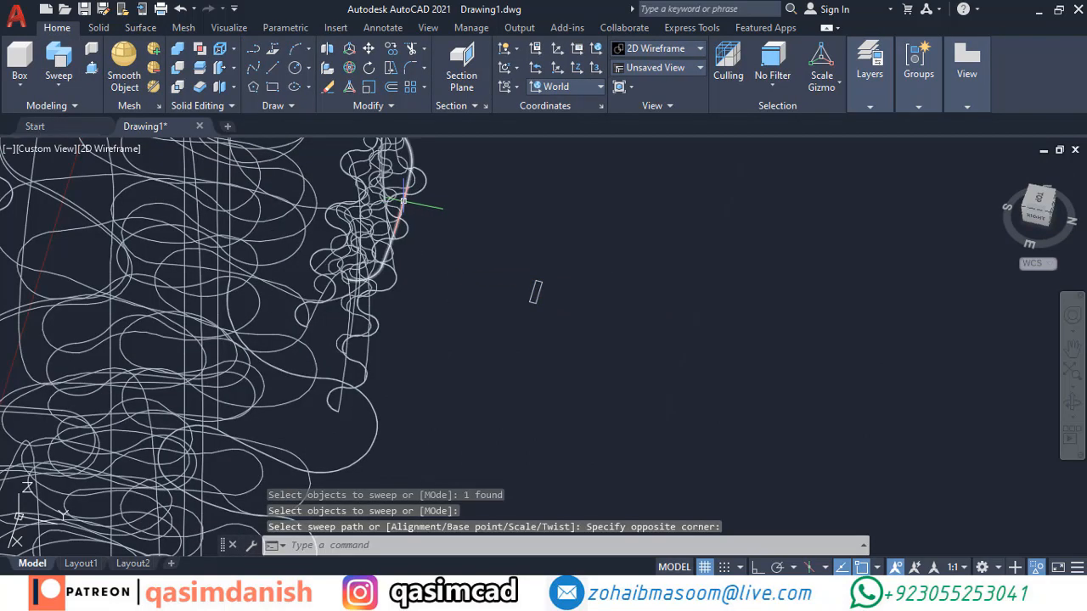
key("Escape")
key("Return")
left_click(541, 288)
key("Return")
left_click(394, 198)
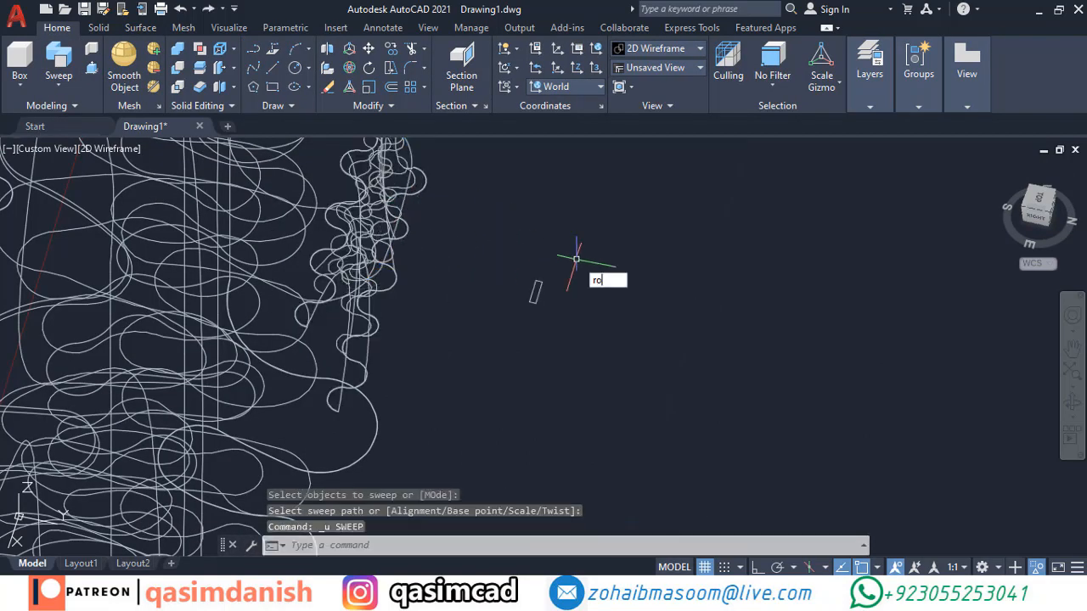
Rotate the tiny rectangle by a quarter turn
key("Return")
left_click(558, 273)
left_click(525, 307)
key("Return")
left_click(536, 292)
left_click(462, 324)
Sweep the rotated rectangle along the waist arc to form a tie band, and display the model in the Conceptual visual style
left_click(59, 59)
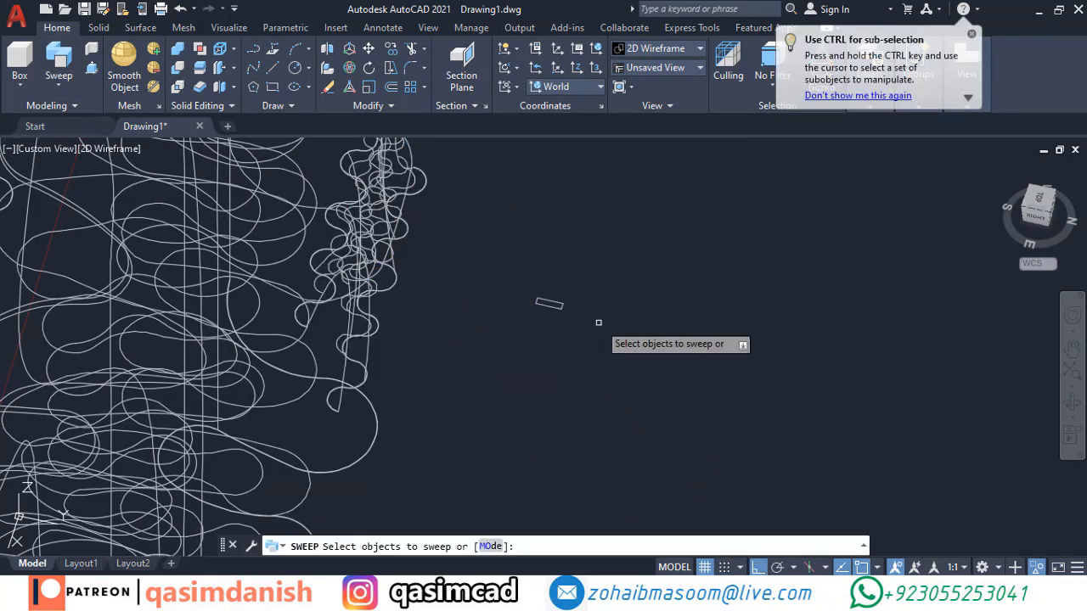
left_click(550, 306)
key("Return")
left_click(403, 205)
mouse_move(611, 216)
middle_mouse_down("shift")
mouse_move(481, 207)
mouse_move(332, 273)
mouse_move(458, 250)
mouse_move(456, 277)
mouse_move(429, 244)
mouse_move(534, 290)
mouse_move(524, 296)
mouse_move(600, 275)
mouse_move(651, 238)
mouse_move(702, 253)
mouse_move(657, 262)
mouse_move(664, 289)
mouse_move(668, 272)
middle_mouse_up("shift")
scroll(399, 187, "down", 4)
scroll(524, 293, "down", 4)
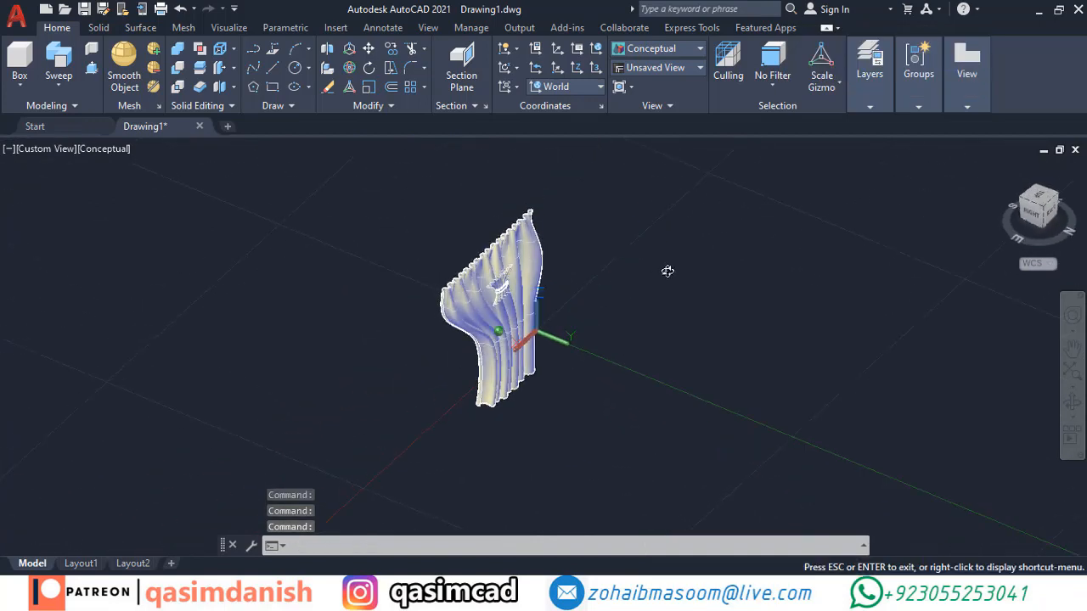
scroll(536, 272, "up", 10)
scroll(536, 273, "down", 10)
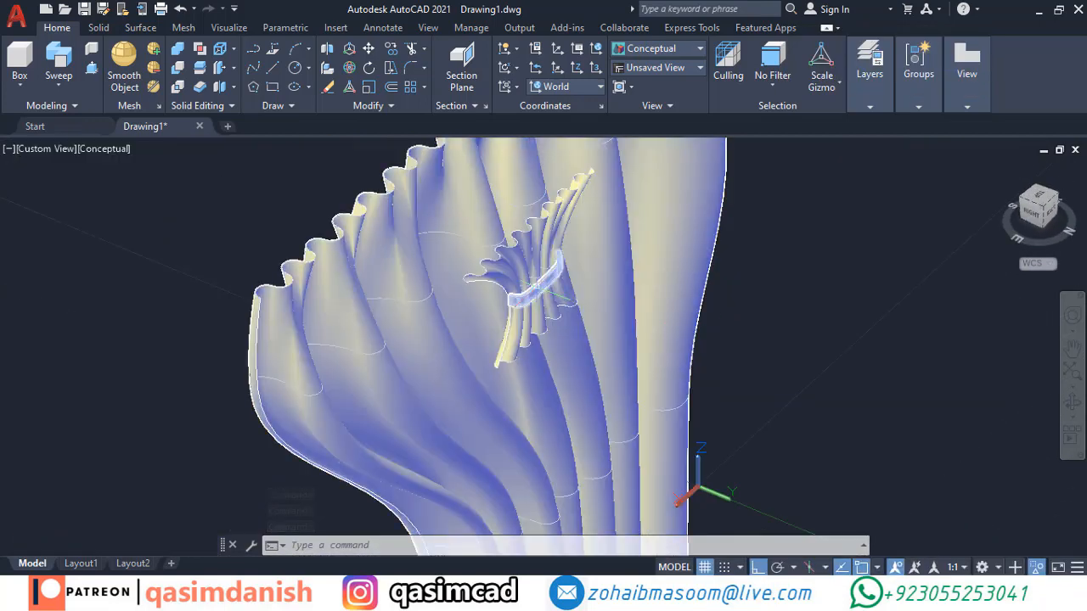
type("c")
key("space")
key("Escape")
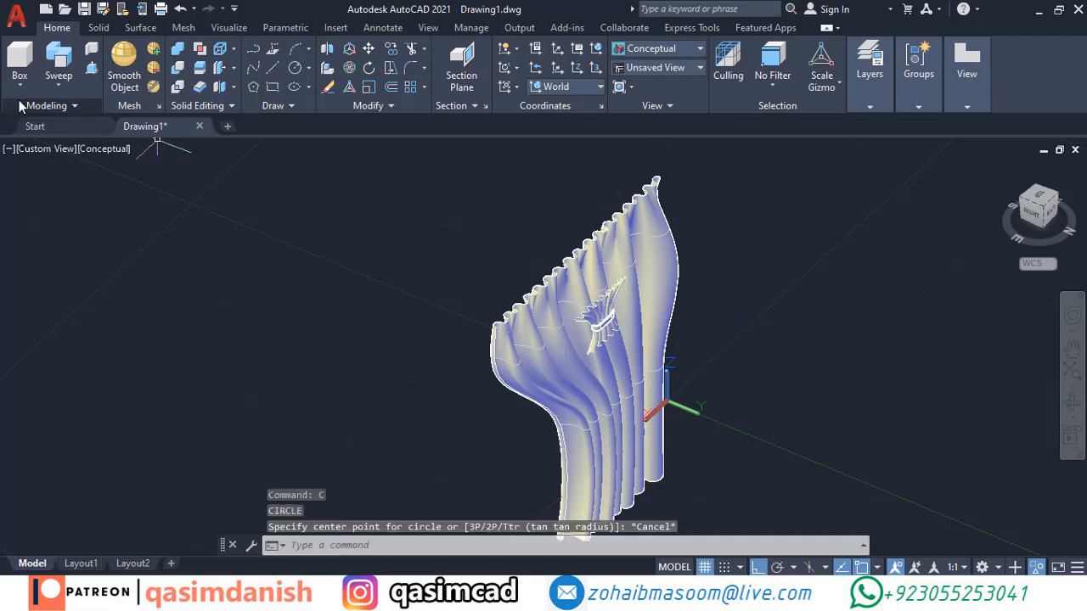
Set the coordinate system to Top and draw a straight line alongside the full length of the large curtain
middle_click_drag(323, 254, 374, 217, "shift")
left_click(565, 87)
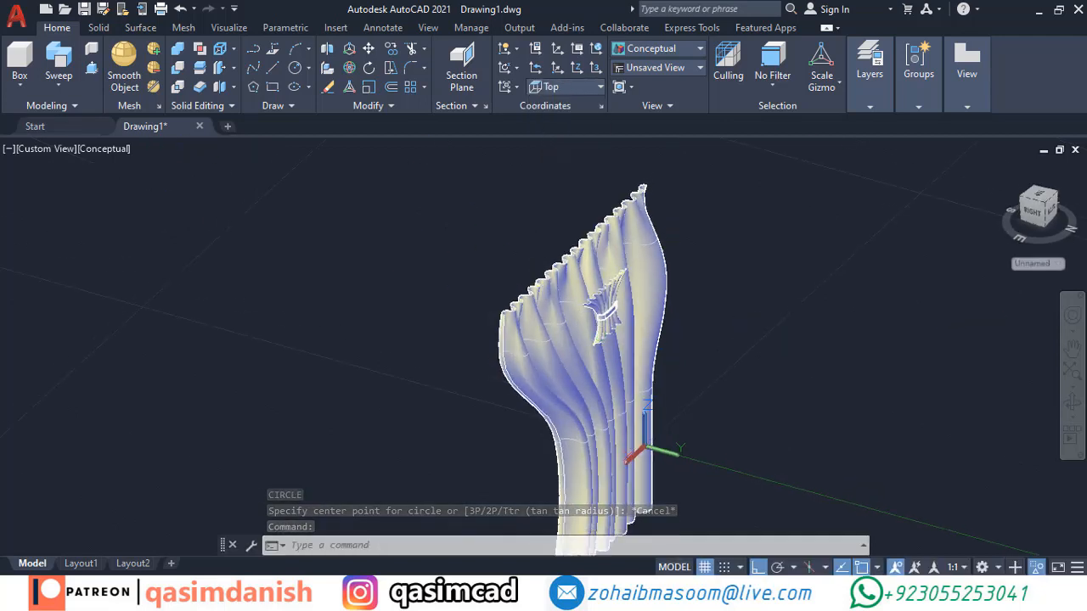
type("l")
key("space")
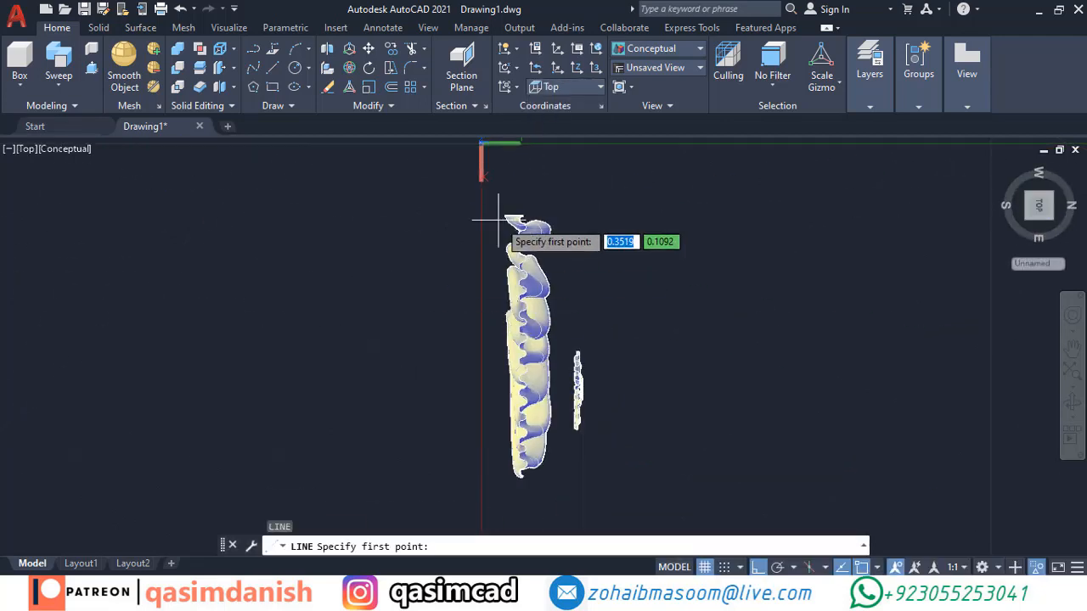
left_click(473, 474)
key("Escape")
Draw a polyline with a short straight base and alternating arcs at the line's end as a curtain-rod finial profile
key("space")
scroll(475, 462, "up", 4)
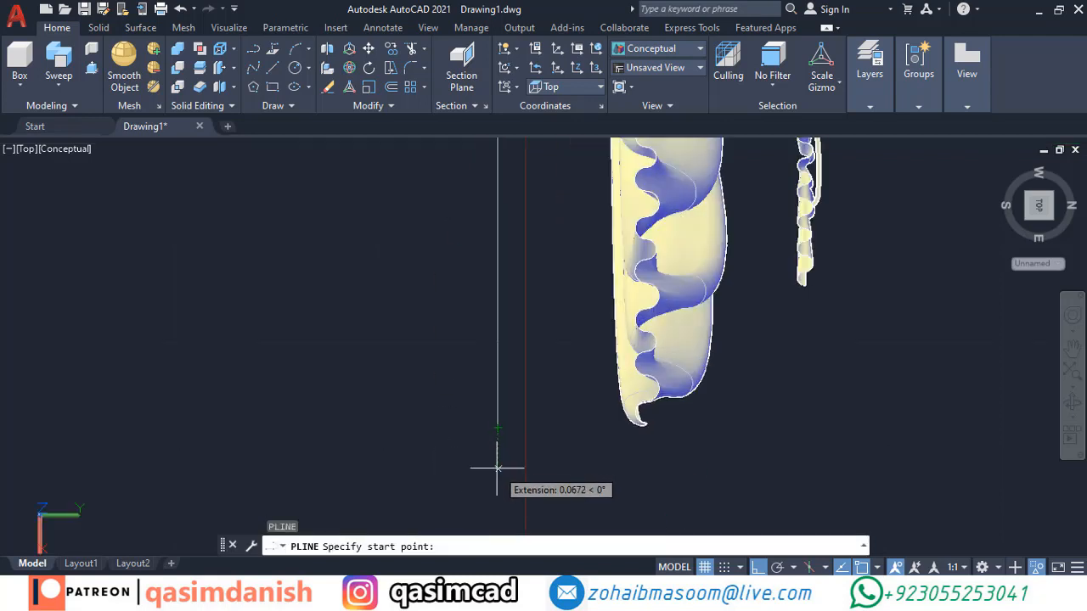
left_click(497, 468)
scroll(496, 467, "up", 1)
left_click(504, 466)
type("a")
key("space")
scroll(503, 464, "up", 1)
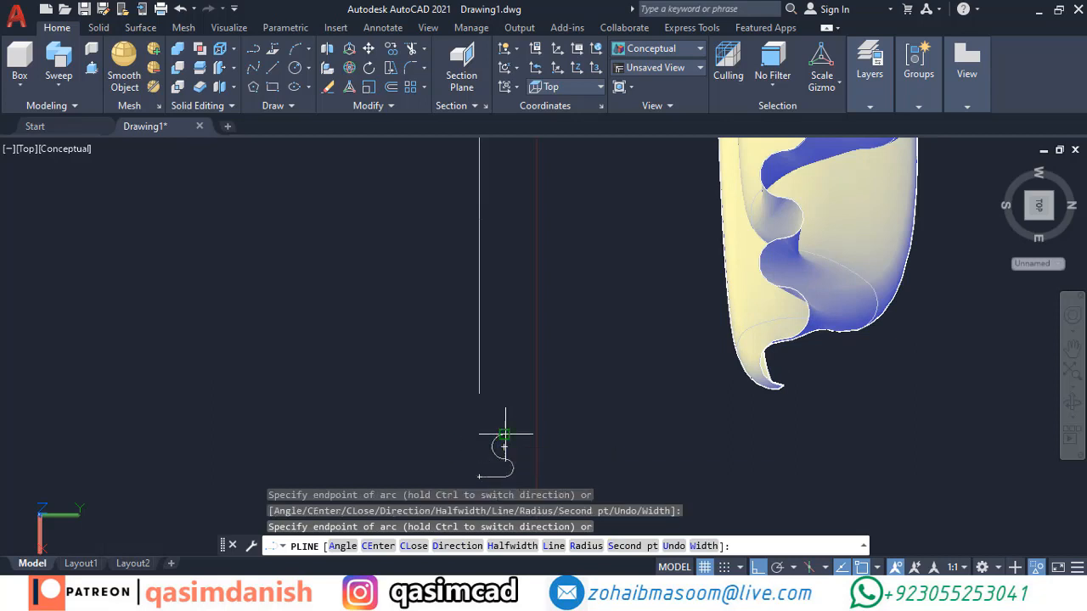
key("Escape")
Draw a short straight line extending the flat base of the finial profile away from the curtain
scroll(504, 379, "down", 6)
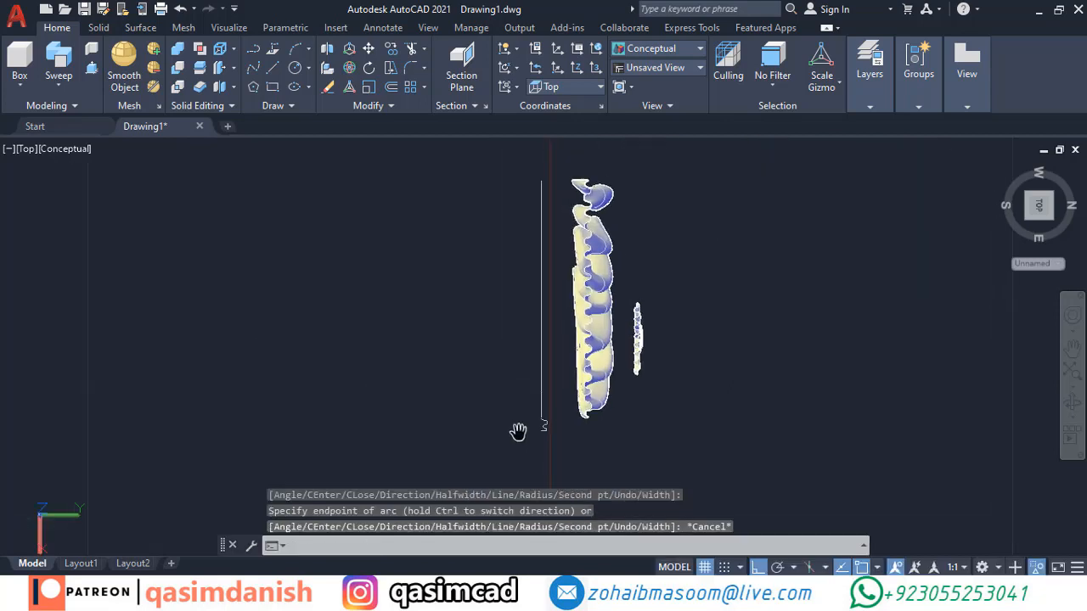
key("space")
scroll(540, 432, "up", 8)
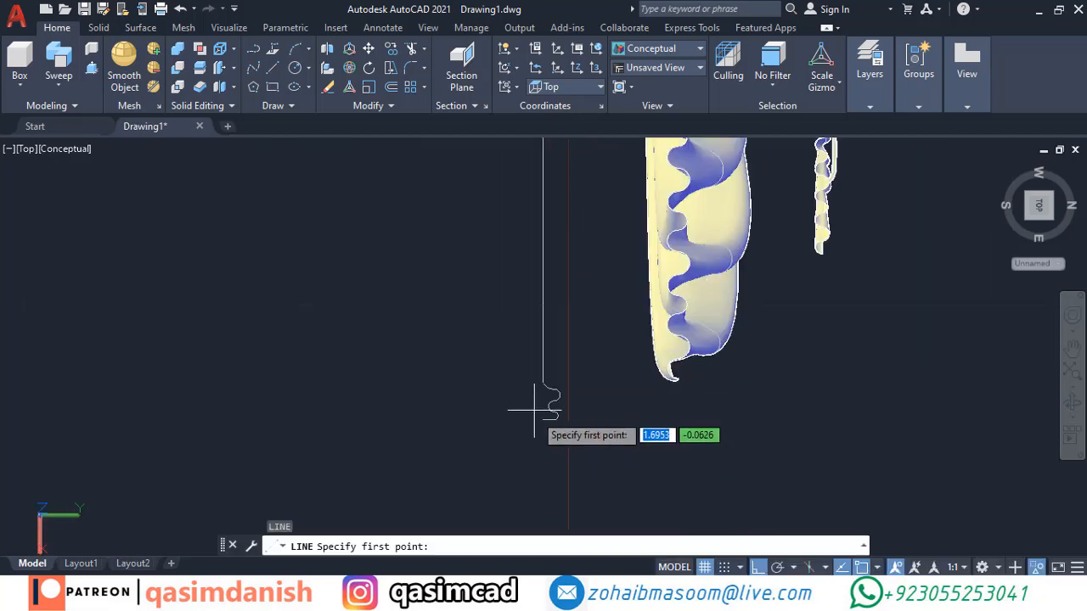
left_click(544, 414)
key("Escape")
Join the rod line and the finial profile pieces into one polyline
type("j")
key("space")
left_click(582, 456)
left_click(549, 387)
key("space")
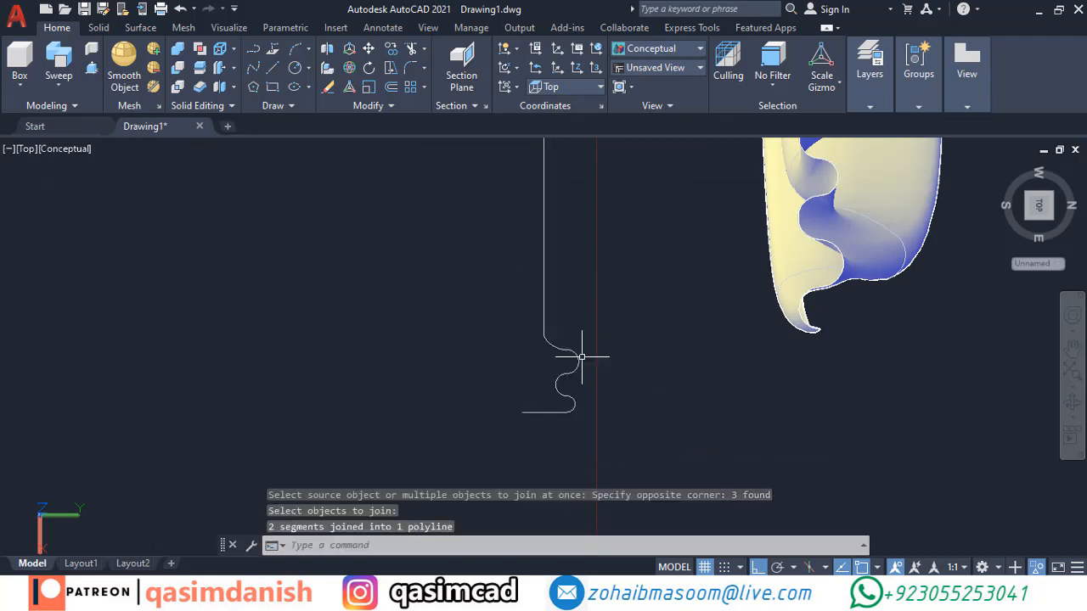
Revolve the joined rod profile through 360 degrees about an axis parallel to the long line
scroll(592, 361, "down", 10)
left_click(85, 177)
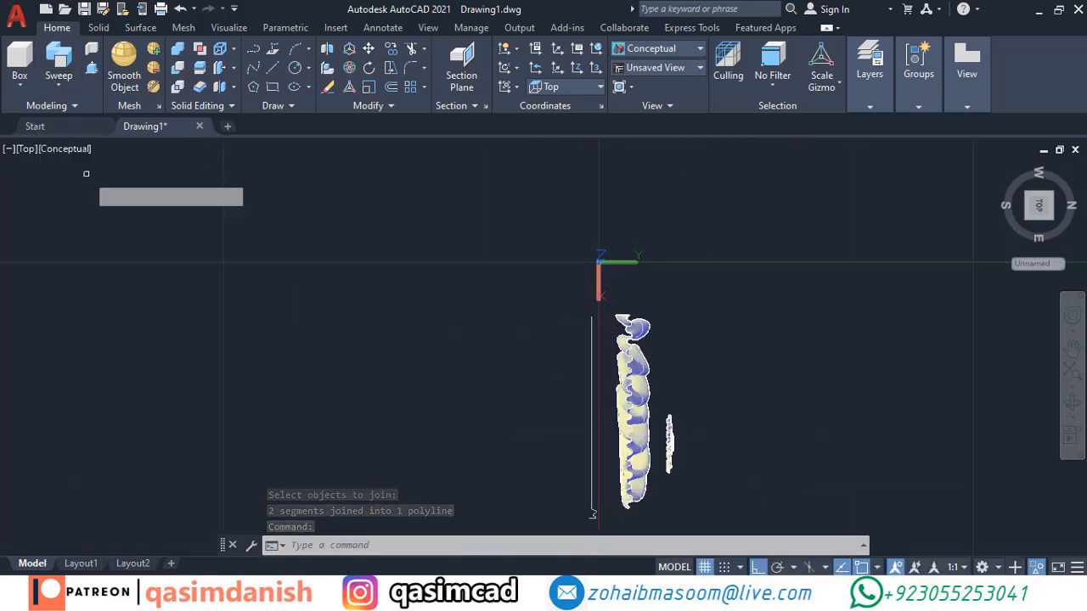
left_click(592, 450)
scroll(578, 407, "up", 4)
key("space")
left_click(562, 350)
left_click(558, 290)
key("space")
scroll(562, 259, "down", 4)
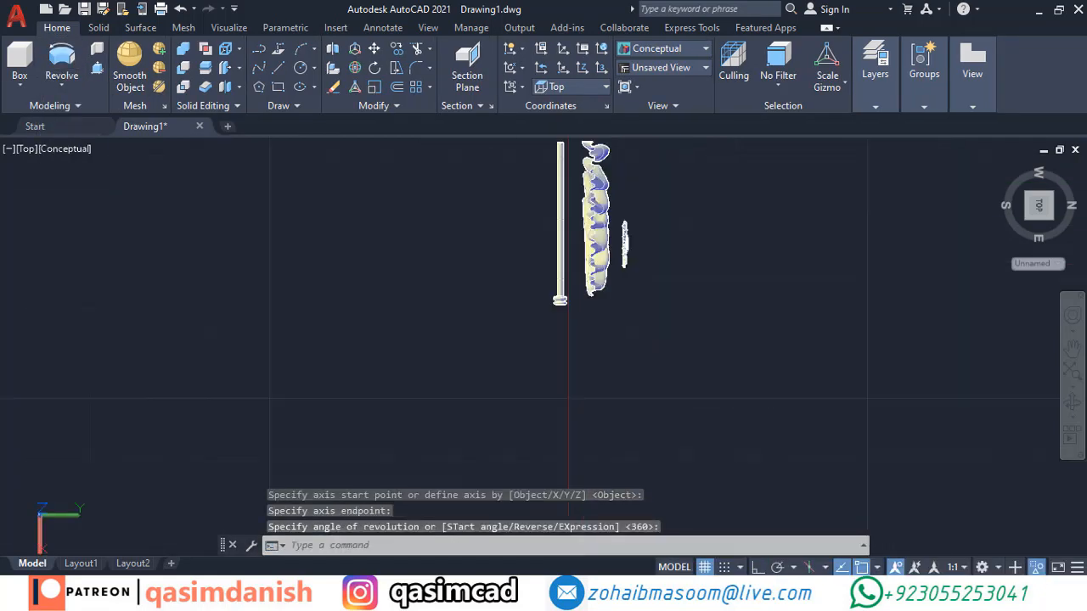
Move the revolved curtain rod and its profile line up about 1.41 along Z, level with the curtain's top
middle_click_drag(671, 327, 561, 223, "shift")
type("m")
key("space")
left_click(618, 361)
left_click(592, 402)
key("space")
left_click(850, 428)
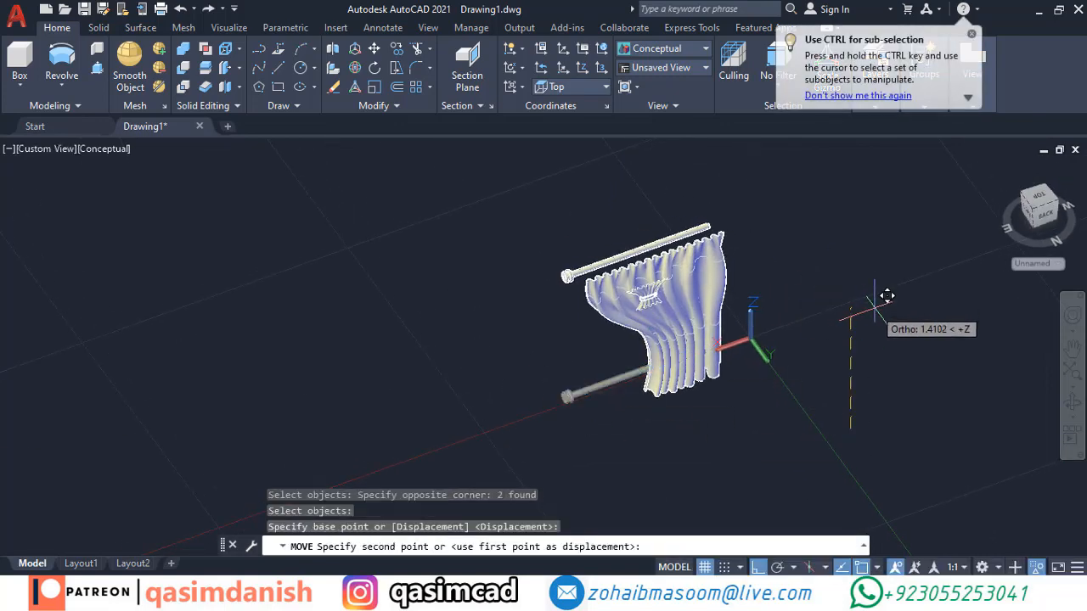
left_click(886, 294)
key("space")
left_click(679, 237)
key("space")
left_click(828, 208)
key("Escape")
type("m")
key("space")
left_click(685, 234)
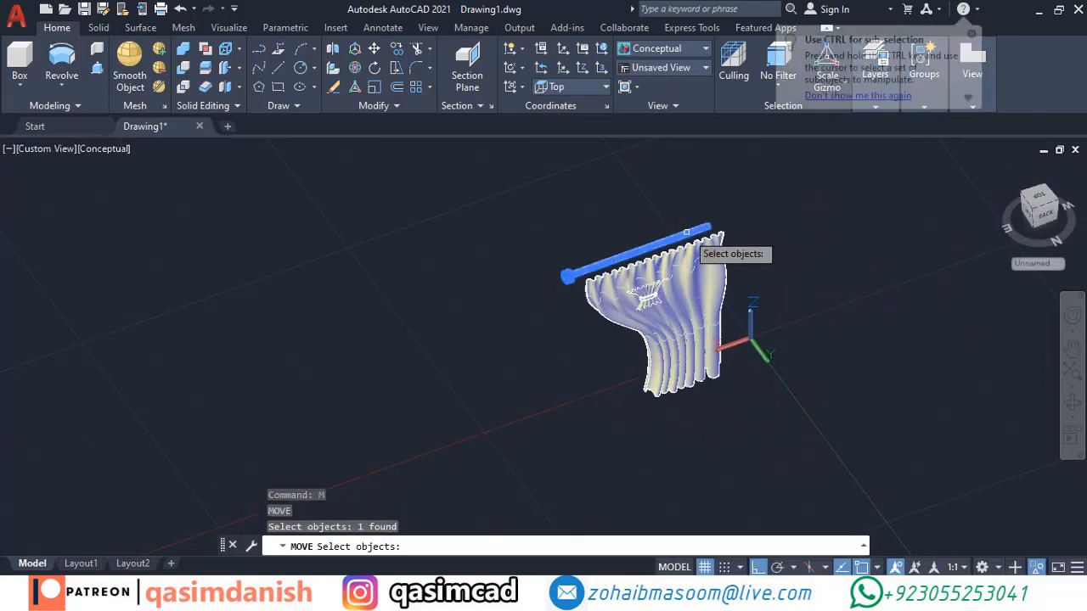
key("space")
left_click(774, 209)
left_click(753, 189)
left_click(735, 158)
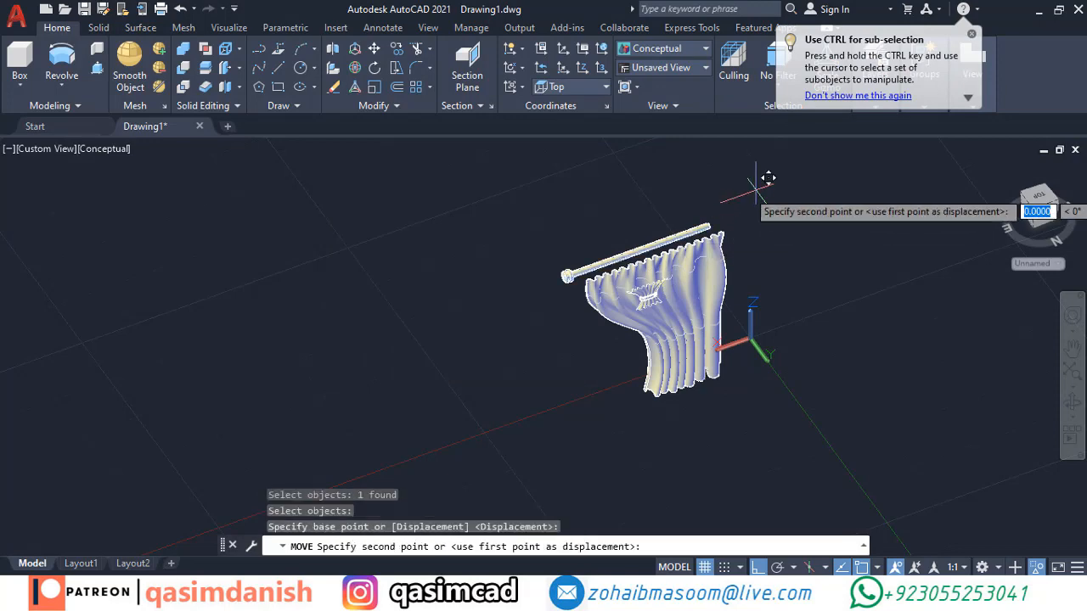
key("Escape")
Move the rod alone horizontally into the upper part of the curtain, accepting the loss of surface associativity
scroll(608, 254, "up", 5)
type("m")
key("space")
left_click(448, 336)
key("space")
left_click(190, 308)
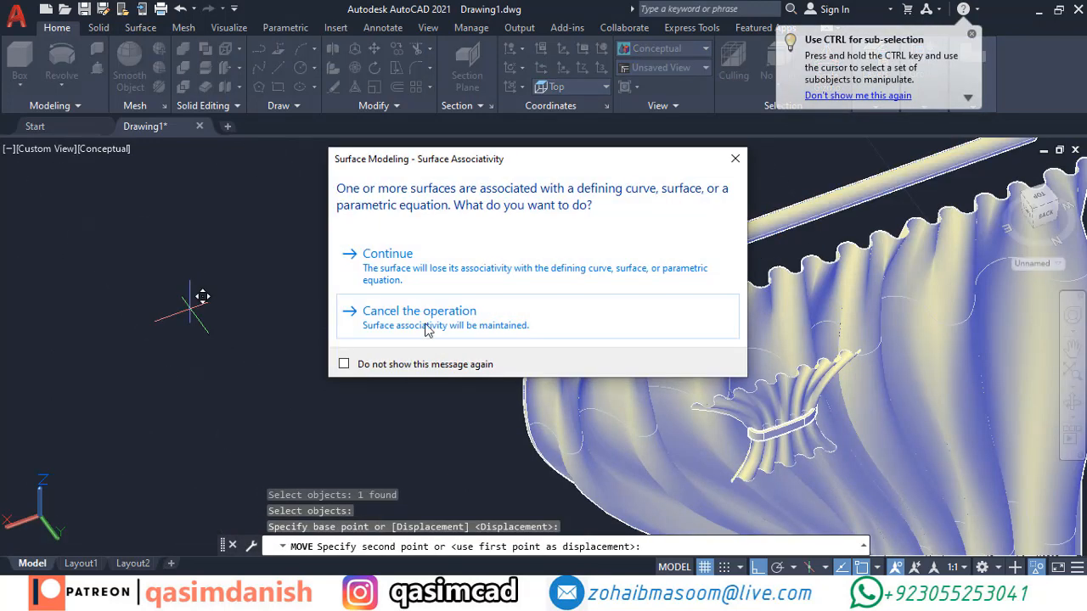
left_click(410, 262)
left_click(317, 365)
Raise the rod about 0.15 along Z so it runs along the curtain's top edge
scroll(494, 173, "down", 3)
type("m")
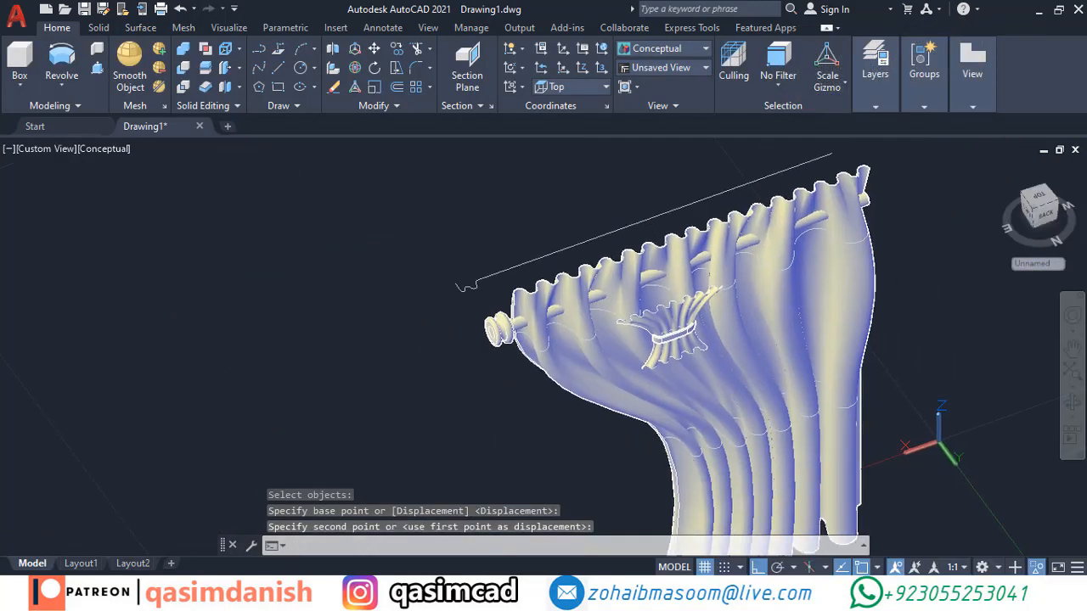
key("space")
left_click(865, 201)
key("space")
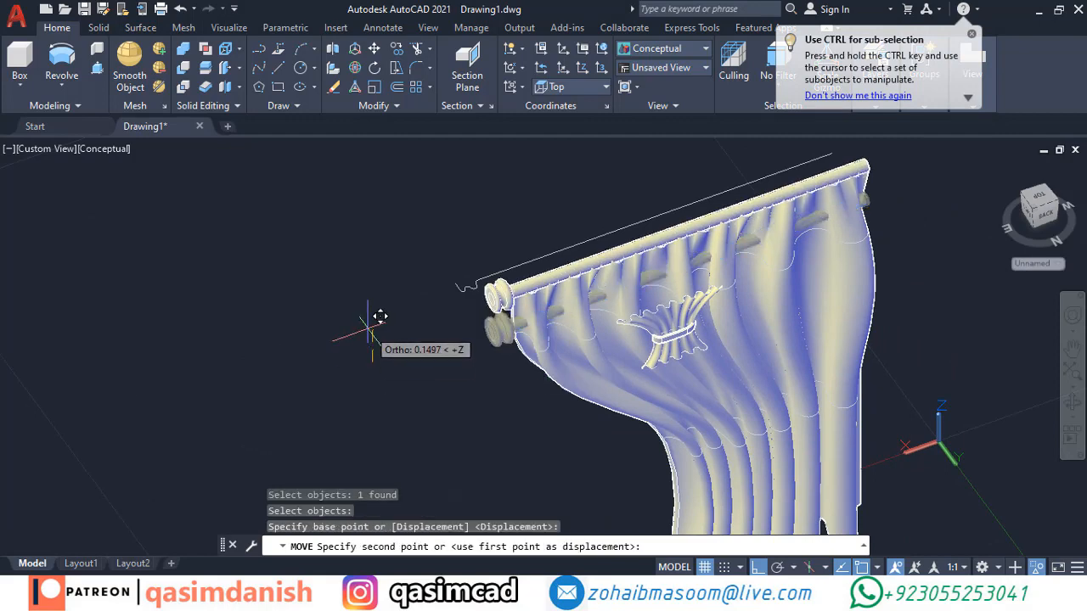
left_click(376, 311)
Move the gathered piece and its tie band vertically up to just below the rod
type("m")
key("space")
left_click(680, 343)
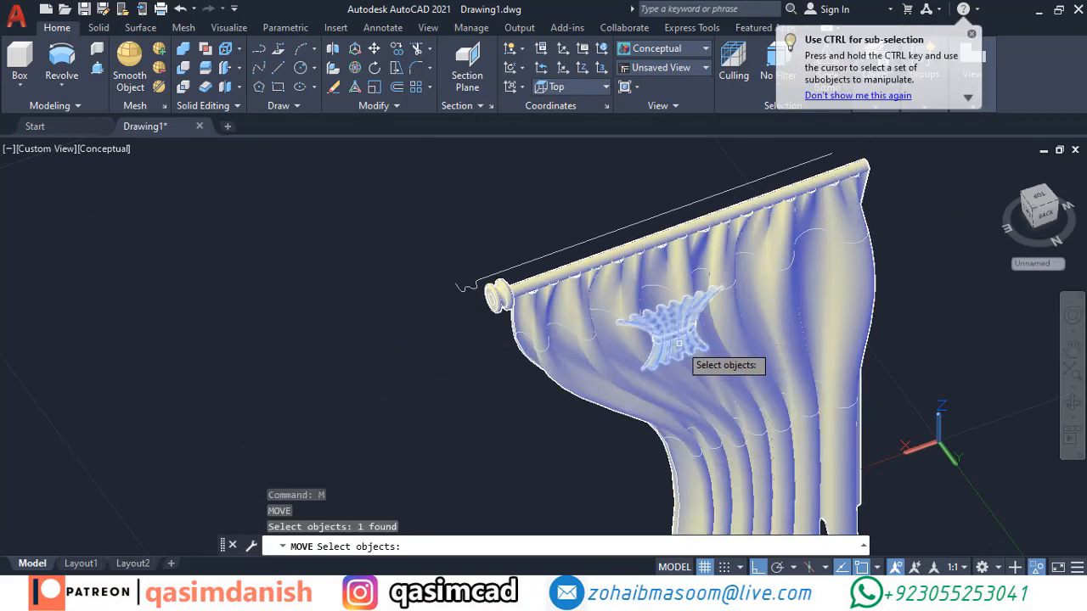
left_click(369, 392)
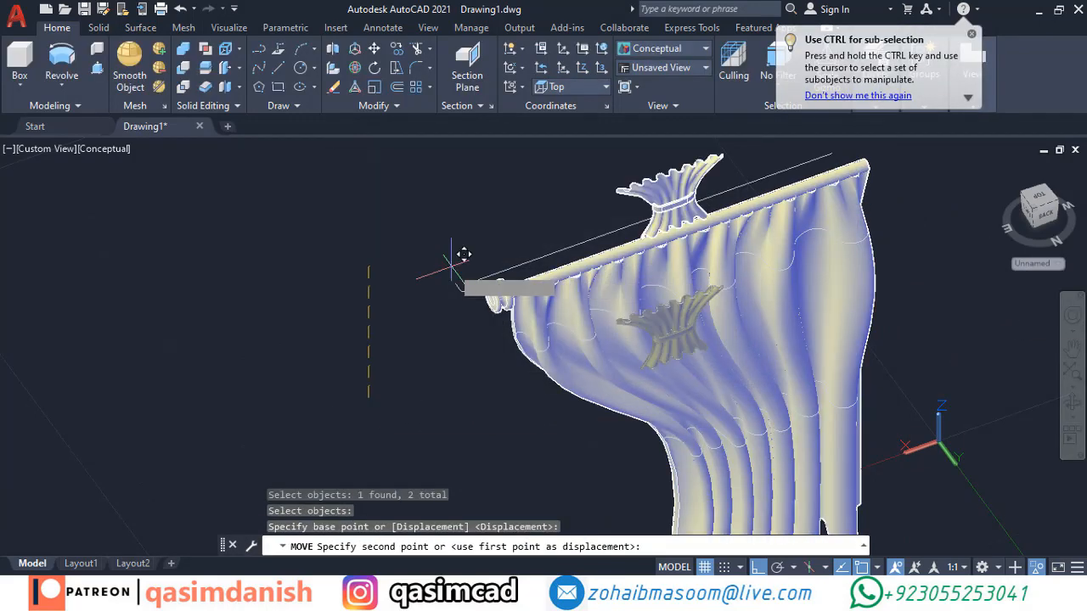
left_click(382, 347)
key("Escape")
Shift the gathered piece and tie band back towards the rod and lower them onto the curtain's upper front
type("m")
key("space")
left_click(667, 272)
left_click(675, 293)
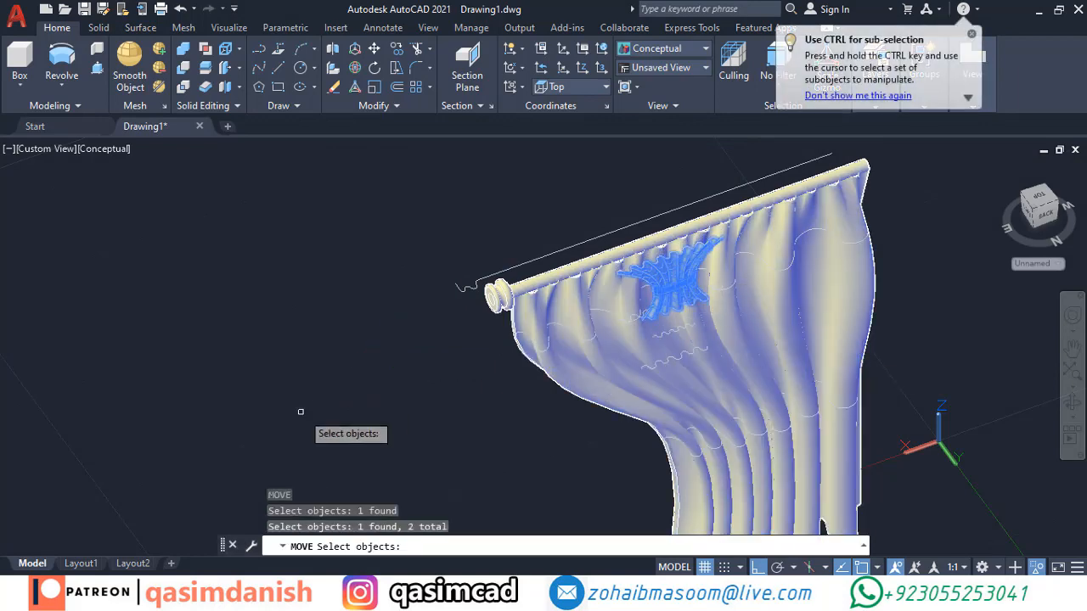
left_click(305, 358)
type("m")
key("space")
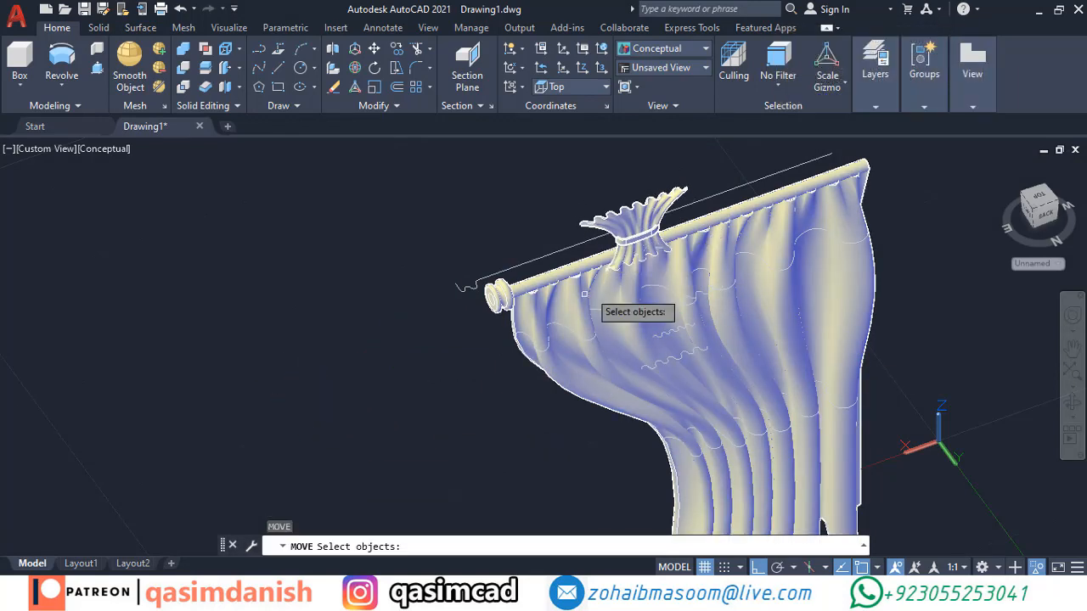
left_click(640, 229)
left_click(293, 274)
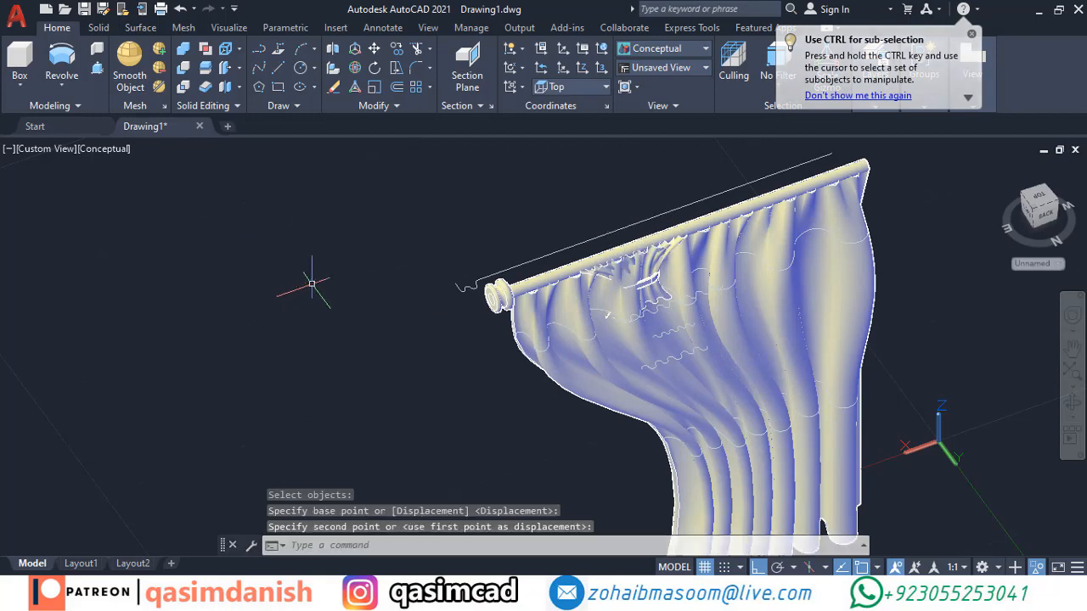
Move the rod, gathered piece and tie band together about 0.013 forward along Y
middle_click_drag(607, 312, 687, 307, "shift")
type("m")
key("space")
left_click(655, 297)
left_click(641, 295)
left_click(528, 319)
key("space")
left_click(361, 299)
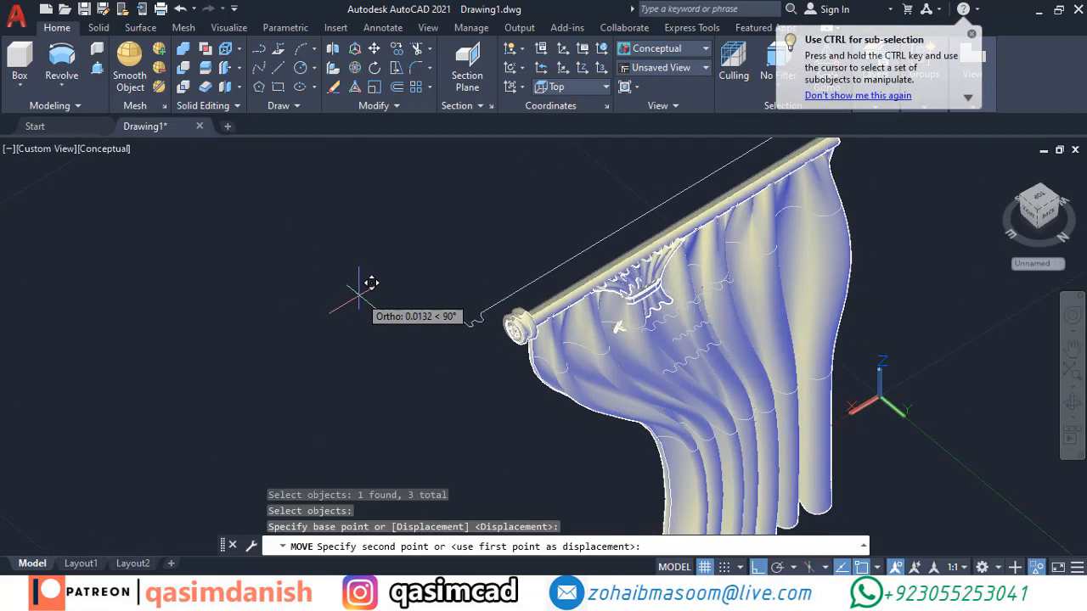
left_click(367, 303)
Nudge the gathered piece and tie band slightly to fit them against the rod
key("space")
left_click(647, 279)
left_click(654, 286)
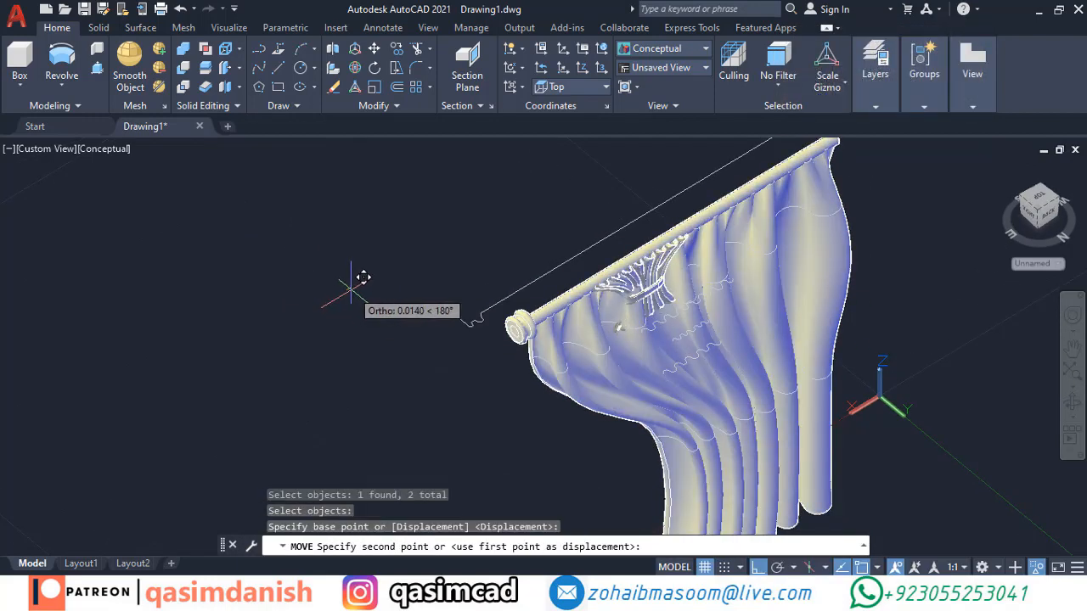
left_click(355, 293)
key("Escape")
Rotate the gathered piece and tie band slightly about the rod's centre in the right view, following the curtain's slope
left_click(1028, 214)
left_click(586, 86)
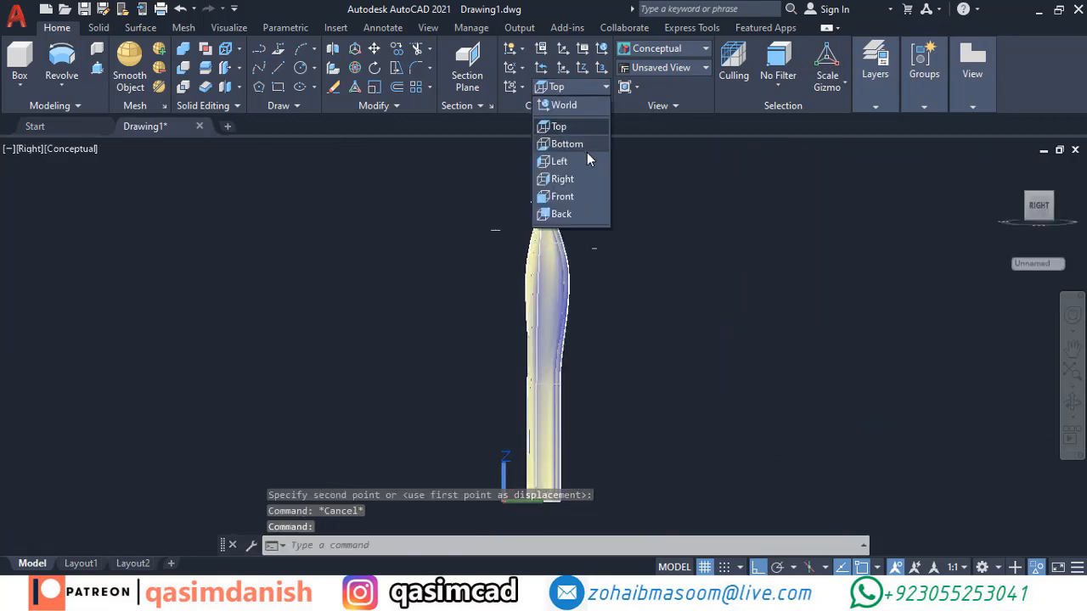
type("ro")
left_click(545, 185)
key("Escape")
scroll(581, 223, "up", 4)
left_click(509, 151)
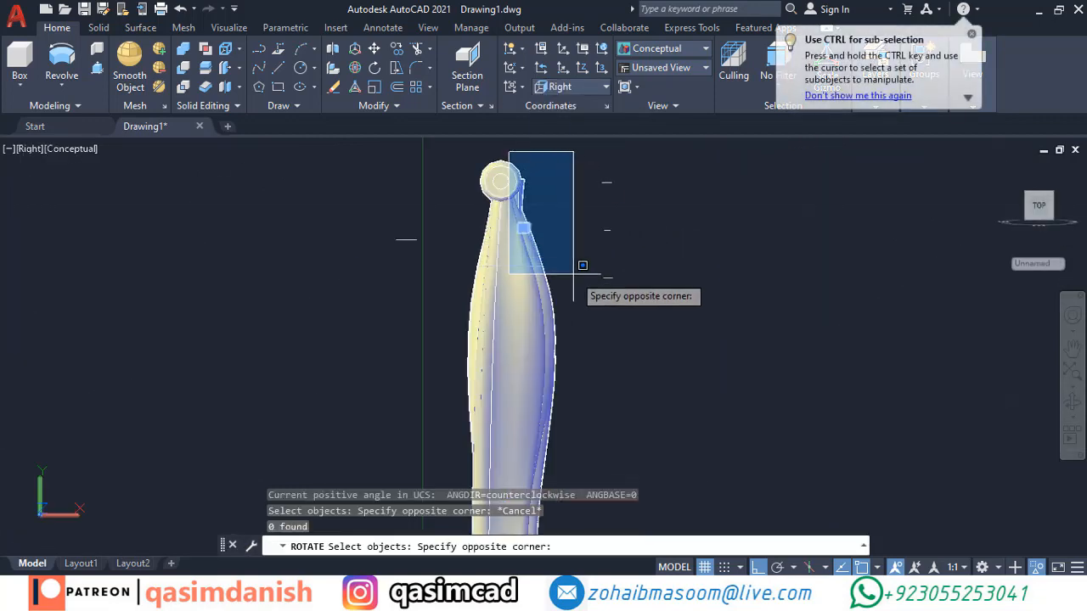
left_click(576, 273)
left_click(520, 255)
key("space")
left_click(509, 164)
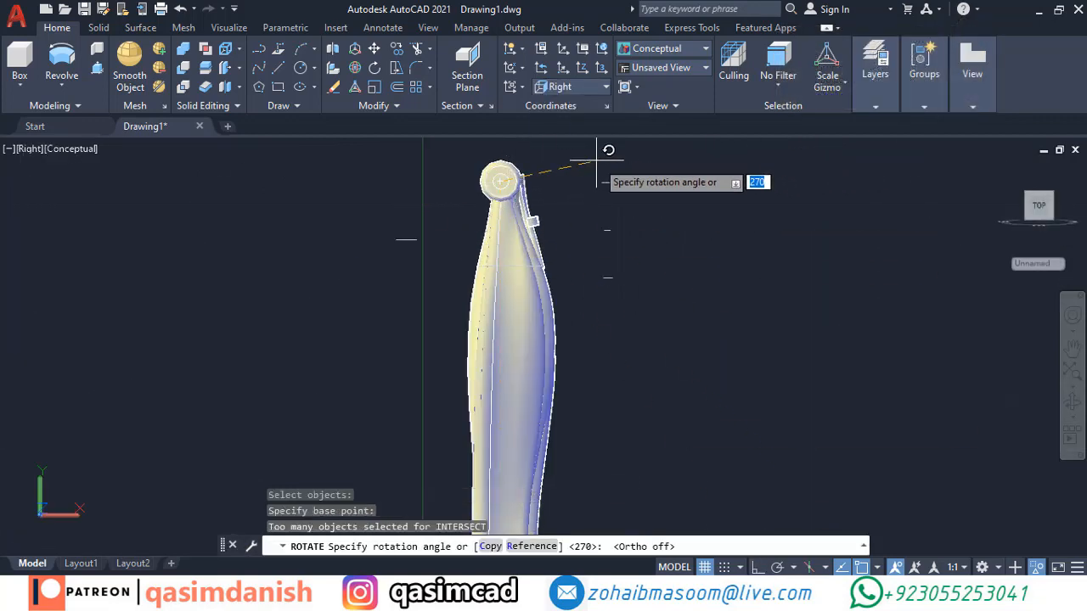
key("Escape")
middle_click_drag(606, 150, 861, 368, "shift")
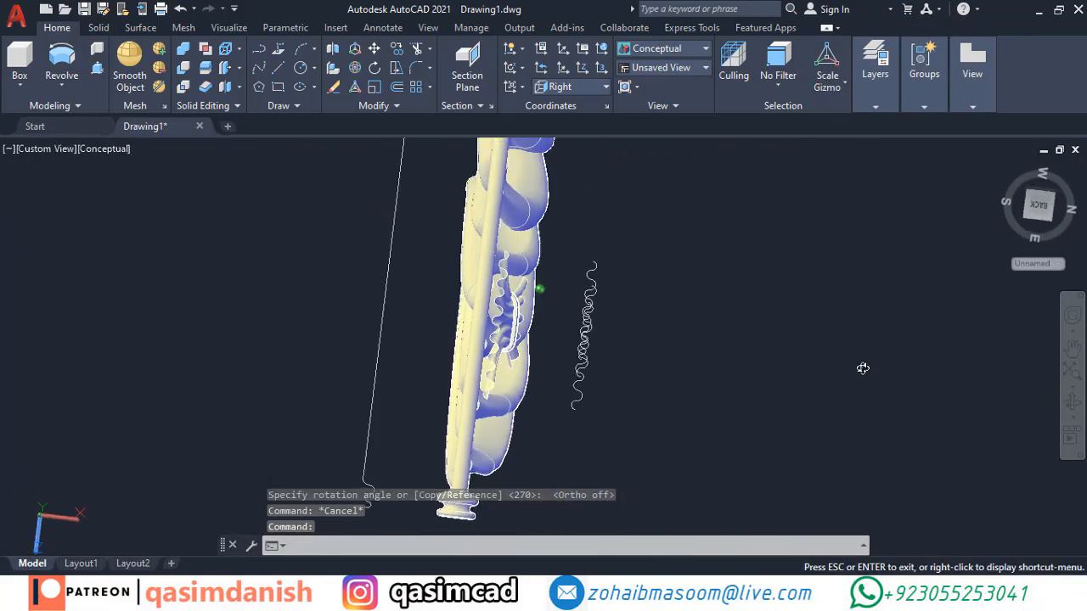
type("m")
middle_click_drag(744, 323, 592, 91, "shift")
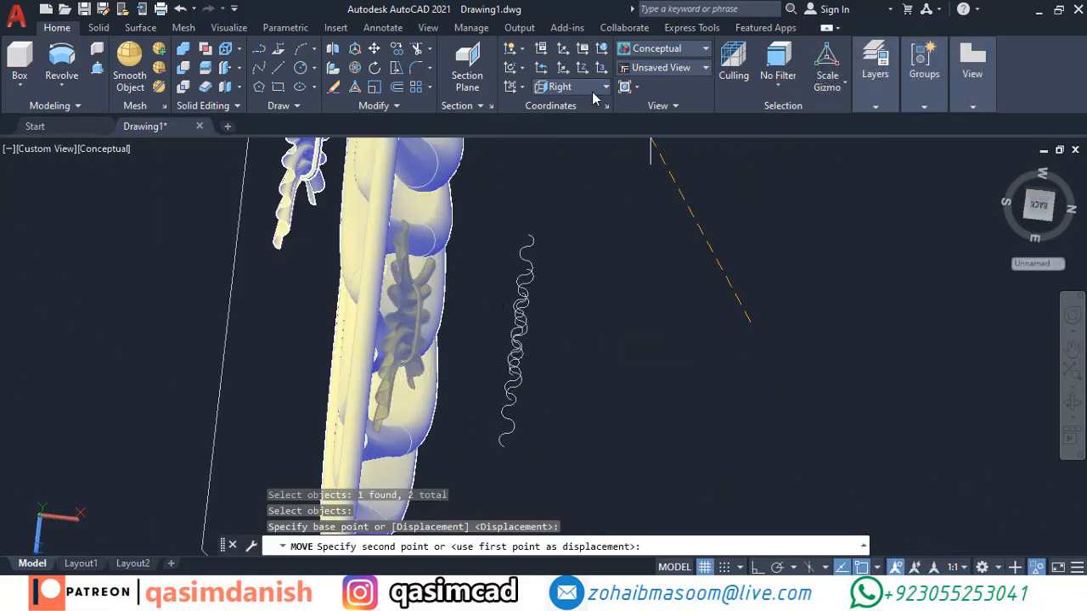
key("Escape")
left_click(1045, 213)
type("m")
left_click(352, 189)
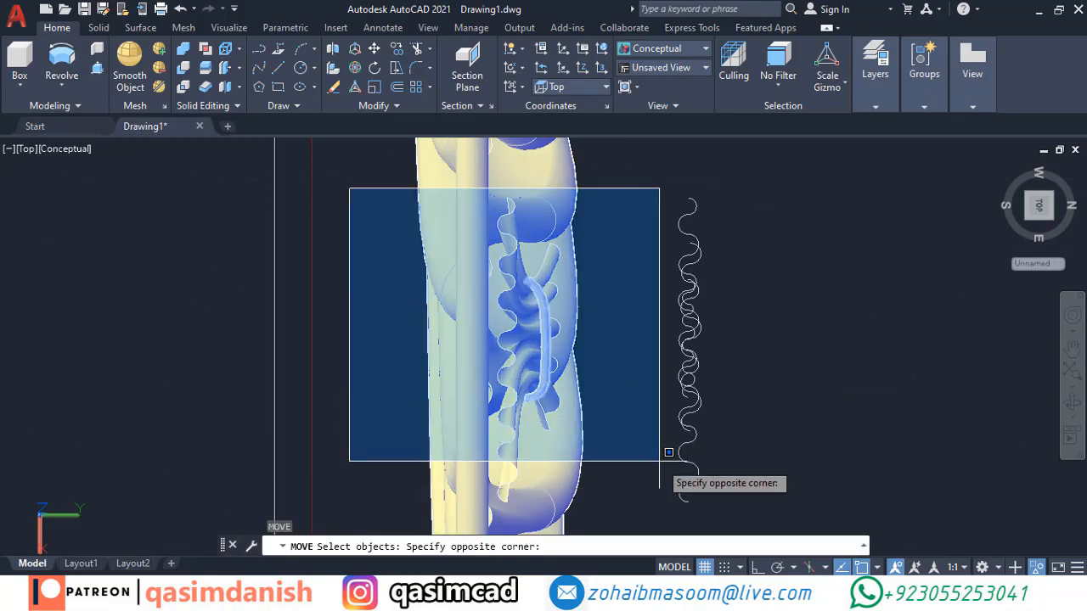
left_click(677, 522)
middle_click_drag(909, 359, 768, 254, "shift")
key("Escape")
Move the rod about 0.02 towards the front of the curtain
type("m")
left_click(501, 349)
left_click(343, 265)
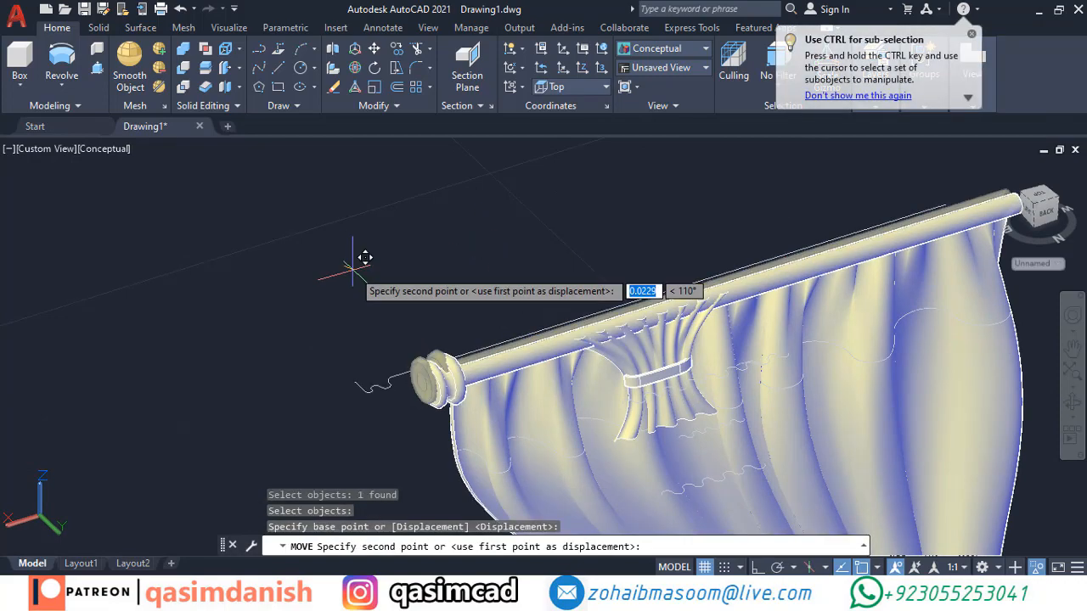
left_click(352, 271)
Lower the gathered piece and tie band slightly along Z beneath the rod
key("space")
left_click(564, 342)
left_click(630, 382)
left_click(575, 155)
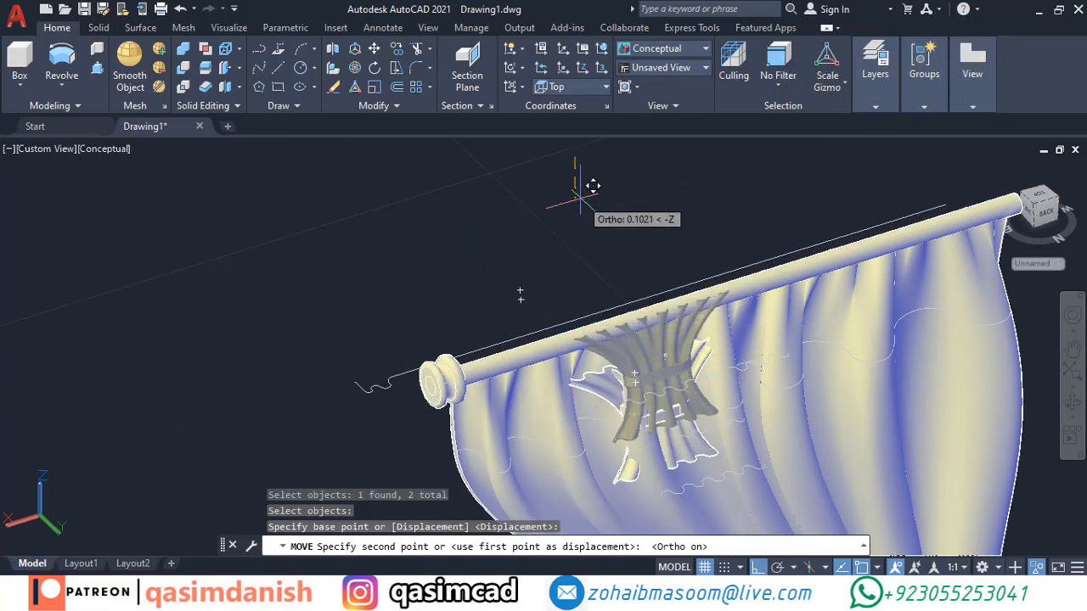
left_click(577, 165)
mouse_move(578, 165)
middle_mouse_down("shift")
mouse_move(740, 241)
mouse_move(586, 170)
middle_mouse_up("shift")
Delete the leftover wavy construction curves in front of the curtain in the top view
left_click(1038, 194)
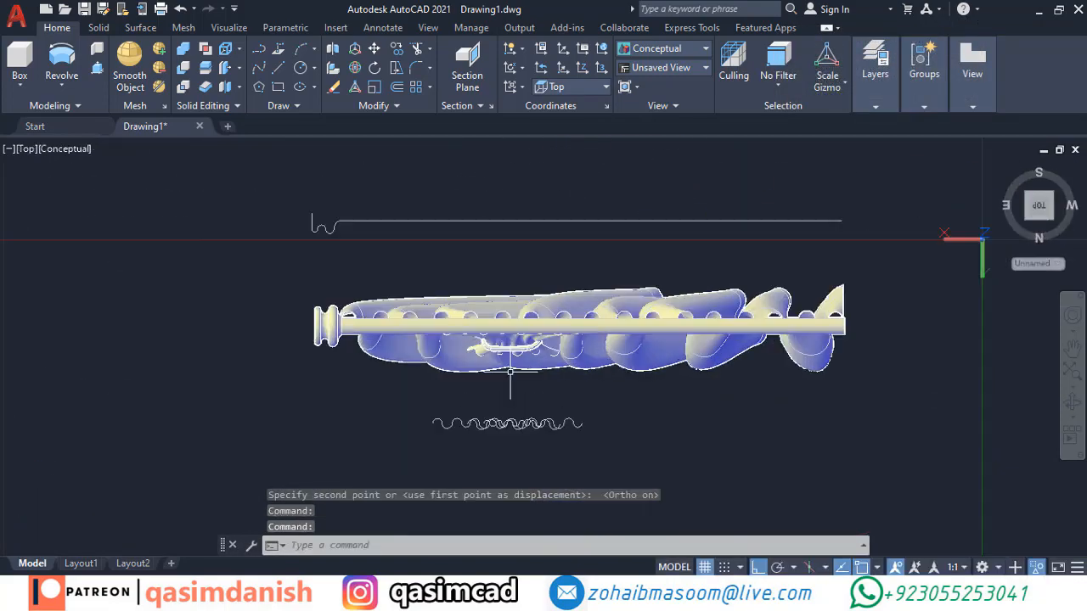
left_click(414, 391)
left_click(630, 478)
key("Delete")
Move the curtain, rod, gathered piece and tie band together along Y, clear of the remaining construction curves
type("m")
left_click(733, 351)
left_click(791, 327)
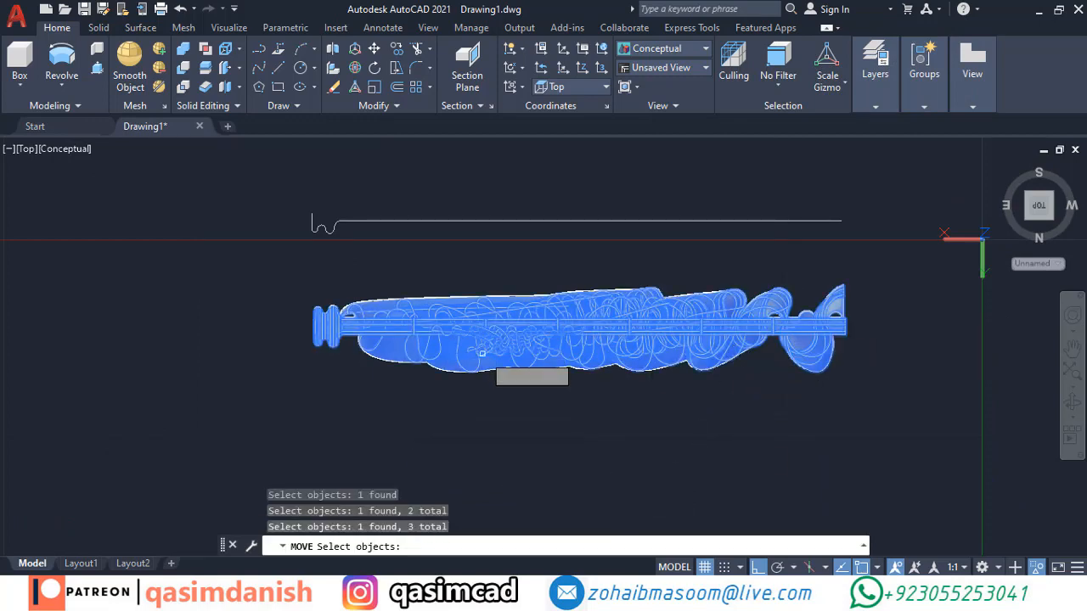
left_click(541, 366)
key("space")
left_click(773, 368)
left_click(782, 473)
Erase the remaining rod profile line and leftover construction curves behind the moved curtain
left_click(727, 396)
left_click(283, 245)
type("e")
middle_click_drag(692, 480, 717, 372, "shift")
Copy the gathered piece with its tie band to three more positions along the rod in the top view
left_click(1039, 197)
type("co")
scroll(540, 432, "up", 2)
left_click(434, 249)
left_click(565, 397)
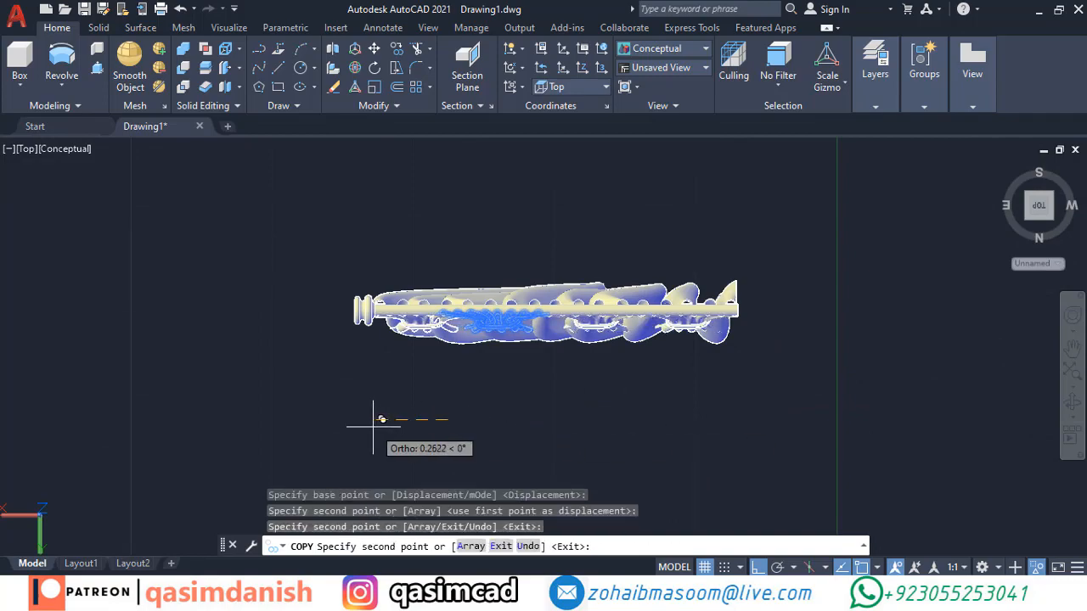
key("space")
middle_click_drag(369, 424, 856, 405, "shift")
scroll(919, 332, "down", 2)
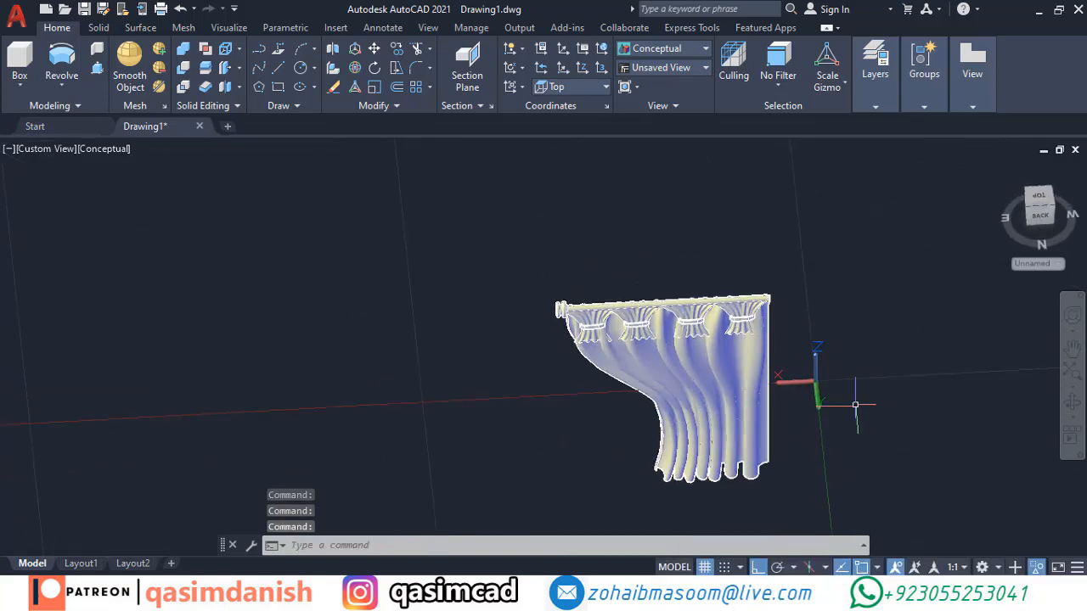
left_click(259, 68)
scroll(696, 438, "up", 3)
left_click(748, 394)
left_click(1039, 196)
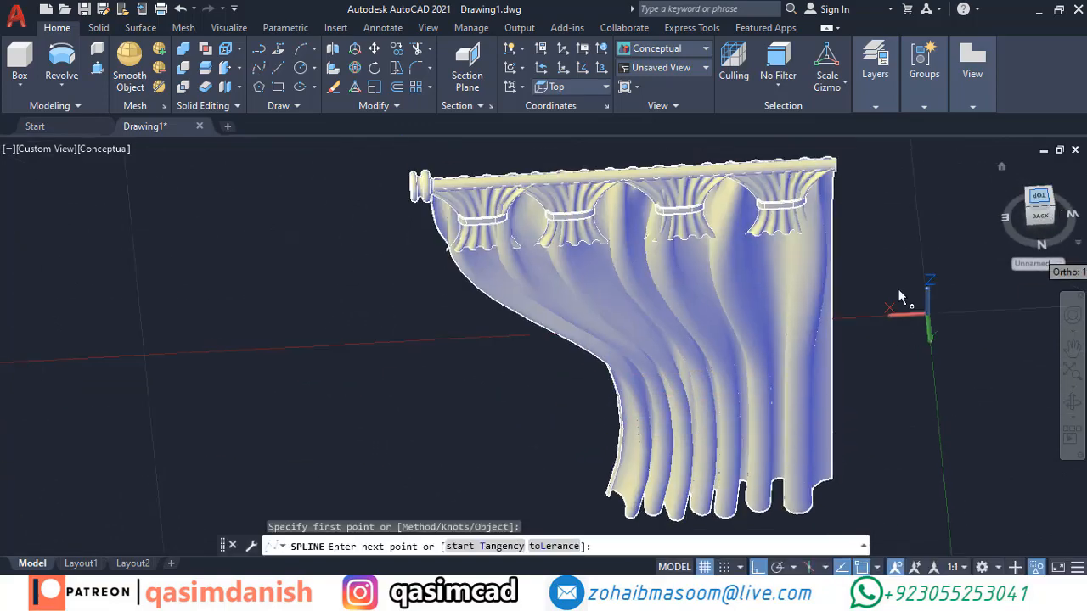
scroll(594, 367, "up", 3)
middle_click_drag(592, 364, 589, 340, "shift")
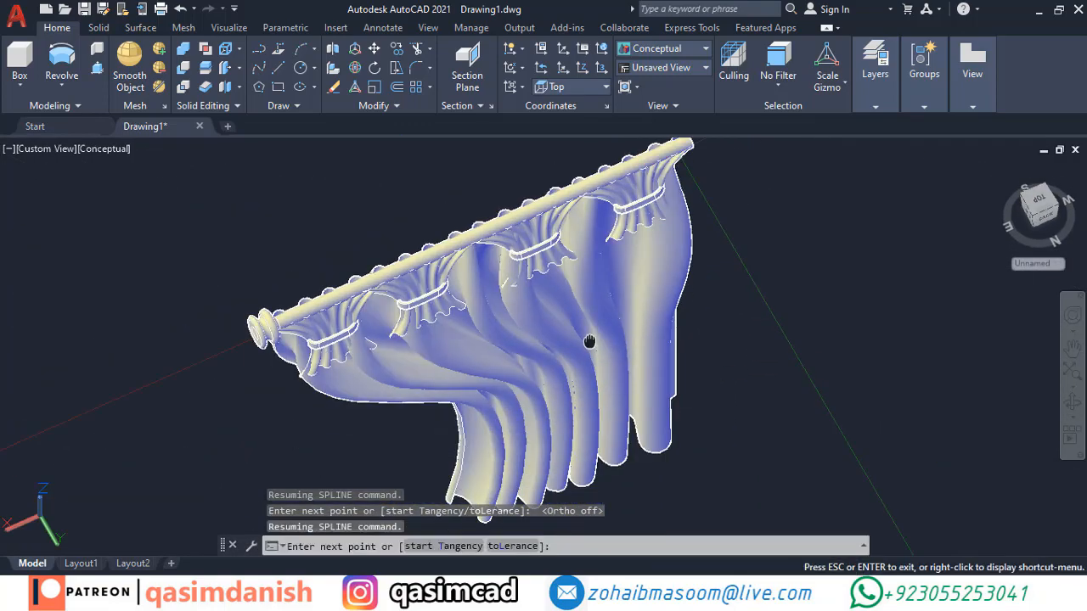
key("Escape")
Draw a polyline with a curved start, a long run across the curtain's narrowed lower part and a curved end
type("pl")
key("Return")
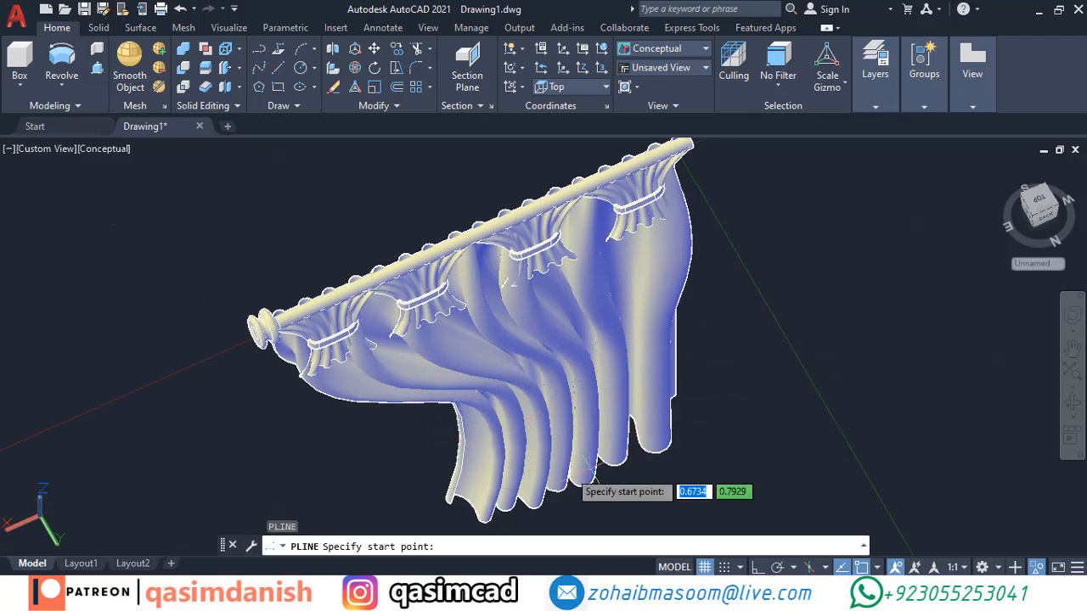
type("a")
key("Return")
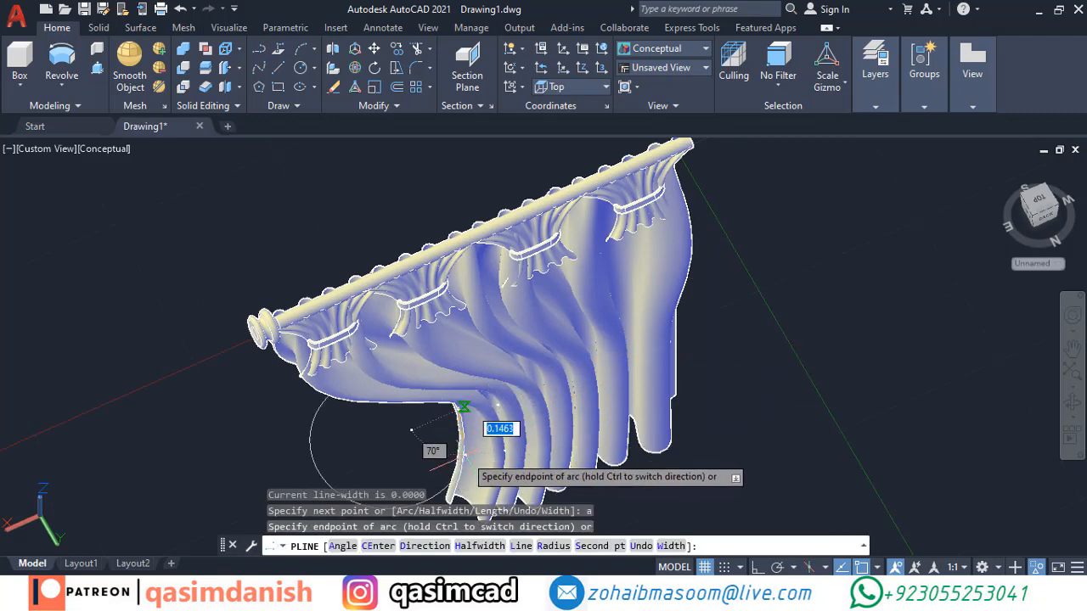
type("d")
key("Return")
left_click(510, 396)
left_click(506, 434)
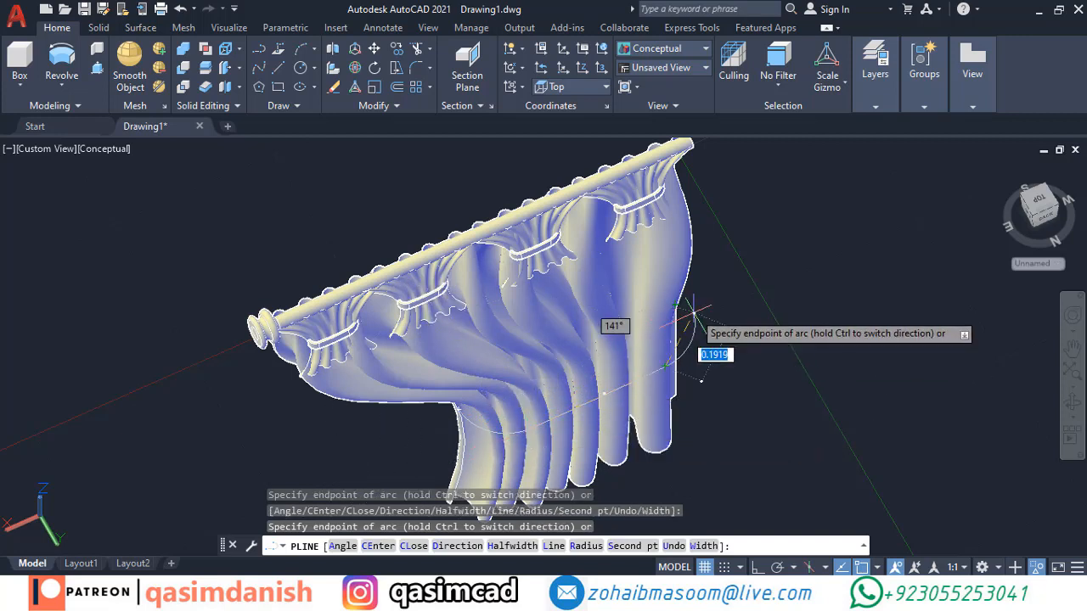
key("Escape")
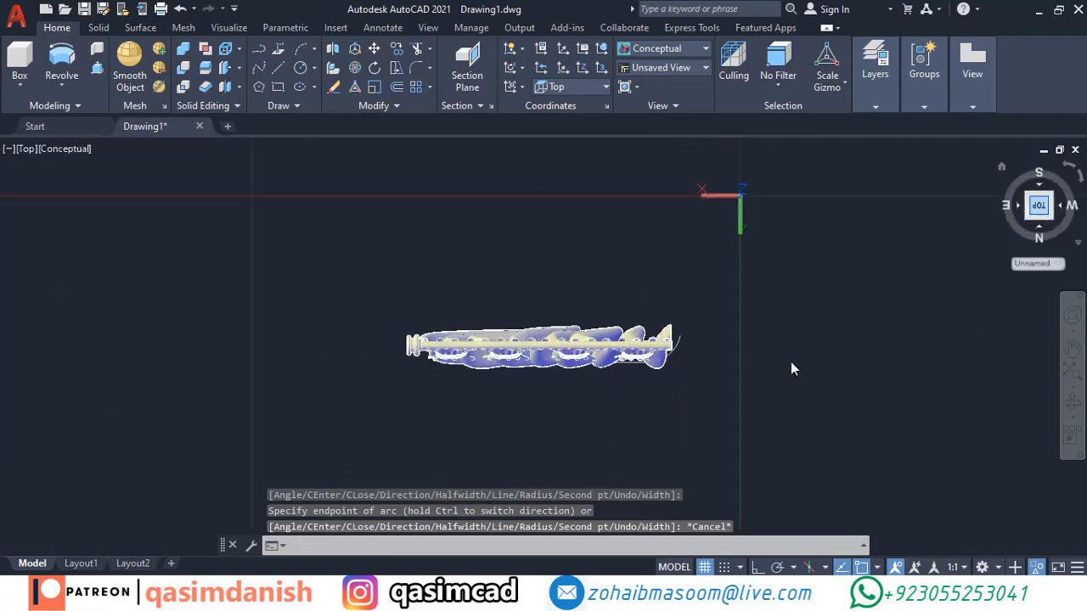
Stretch the polyline vertex where the long run meets the end arc, bringing it closer to the outermost fold
scroll(667, 335, "up", 3)
scroll(648, 320, "up", 3)
left_click(648, 320)
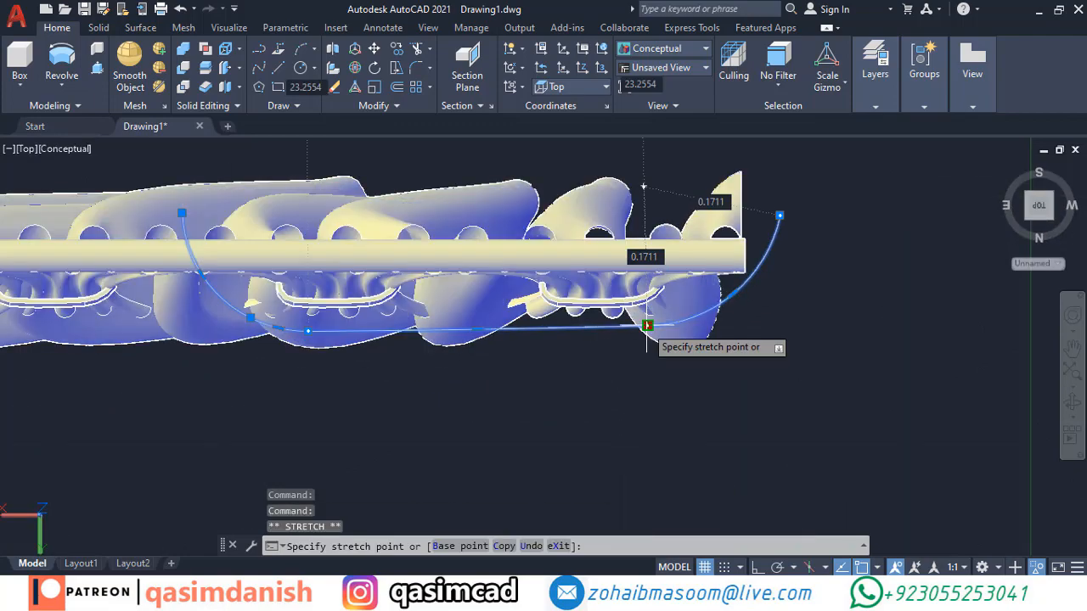
scroll(672, 302, "up", 3)
left_click(660, 278)
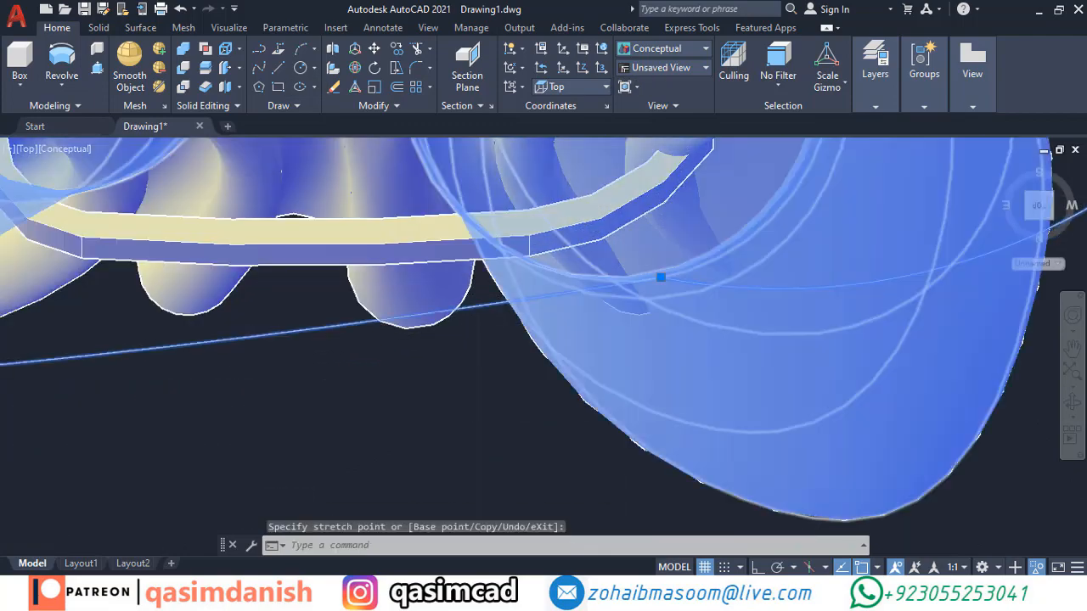
Refine the polyline's end arc around the outermost fold with small grip stretches in the top view
scroll(715, 324, "down", 3)
left_click(878, 252)
left_click(873, 242)
middle_click_drag(885, 312, 790, 318)
scroll(770, 302, "up", 3)
left_click(770, 301)
left_click(761, 289)
key("Escape")
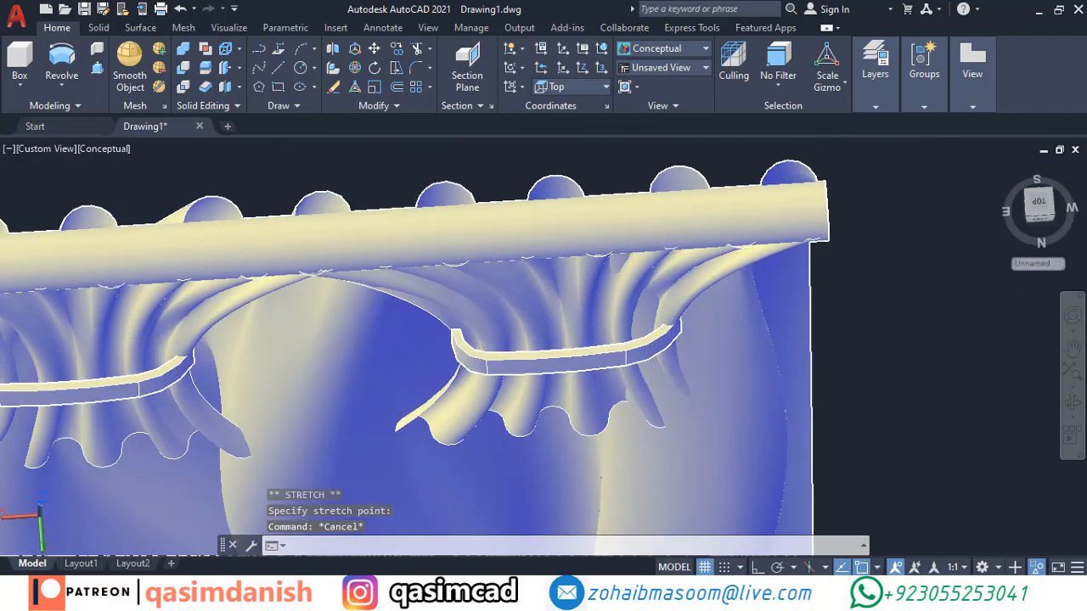
scroll(763, 397, "down", 8)
scroll(916, 393, "up", 5)
middle_click_drag(916, 393, 787, 348, "shift")
scroll(788, 347, "down", 3)
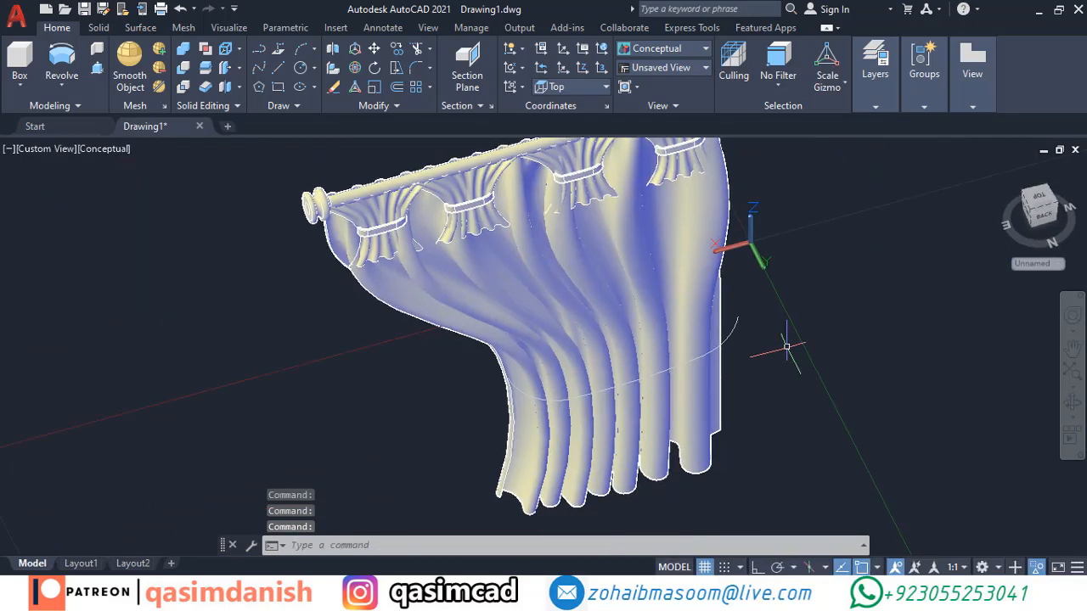
type("co")
key("Return")
key("Escape")
Rotate the tieback polyline about its start at the curtain's curved edge in the back view so it slopes upward
left_click(1044, 224)
left_click(587, 90)
left_click(561, 213)
scroll(684, 421, "up", 3)
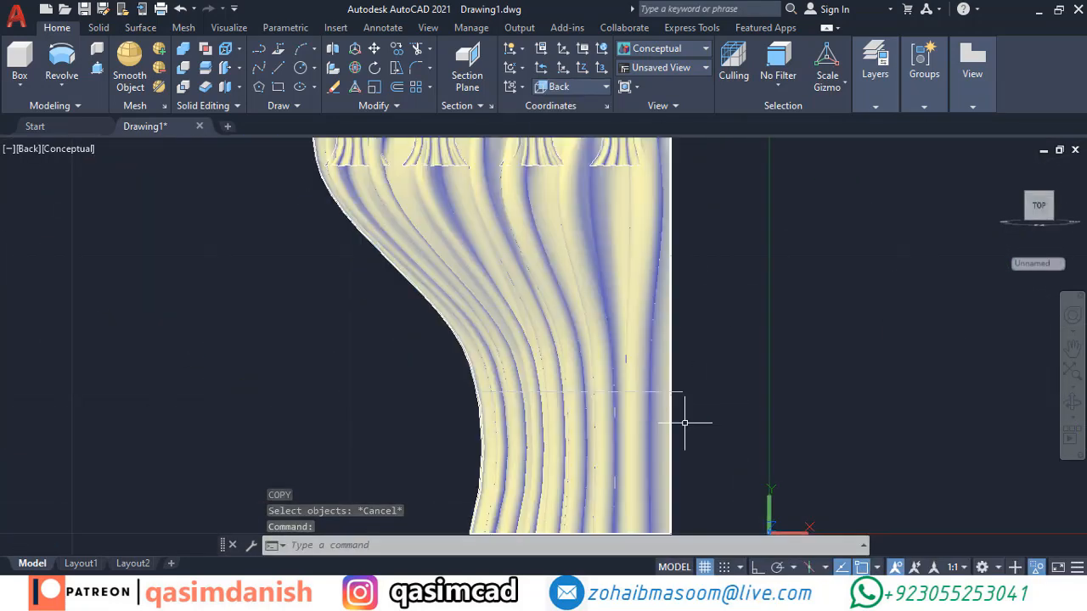
type("ro")
key("Return")
left_click(680, 393)
key("Return")
left_click(481, 391)
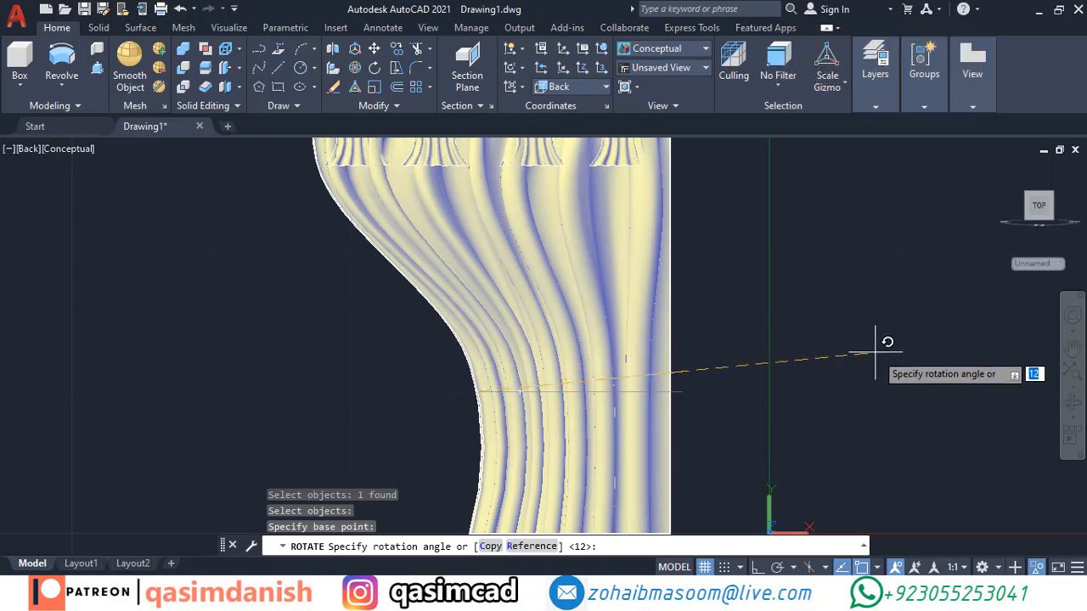
left_click(798, 364)
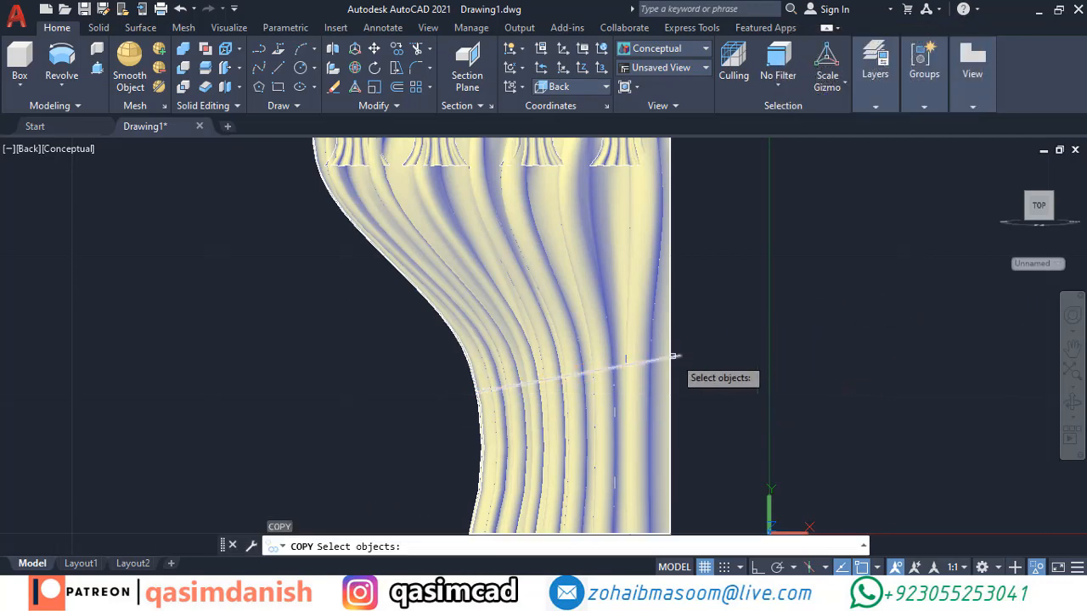
Copy the sloped tieback polyline a short distance below the original and rotate the copy by about 2 degrees
key("Return")
left_click(476, 406)
key("Return")
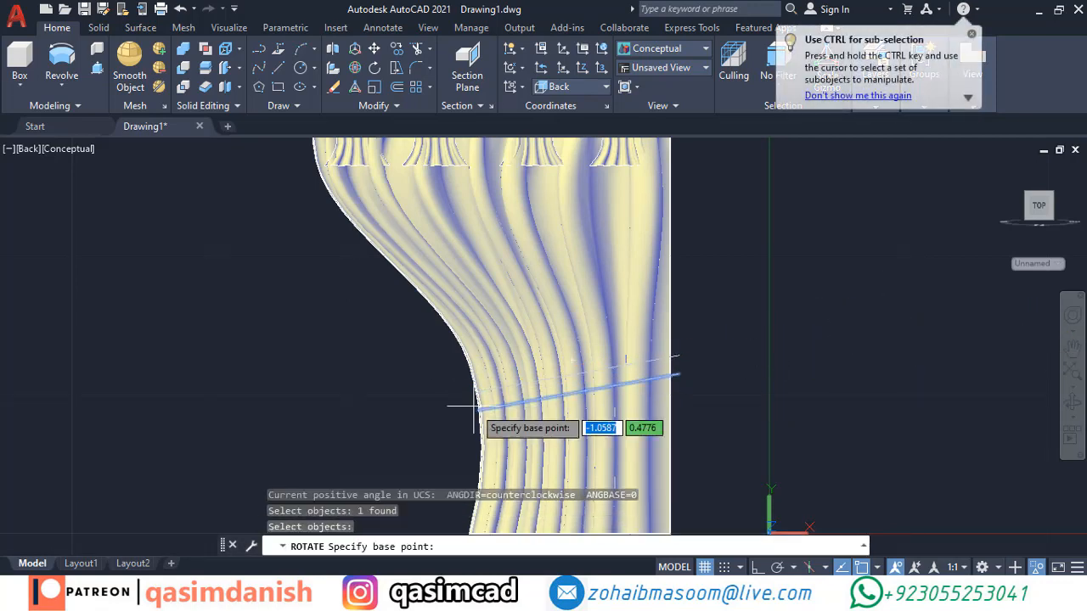
scroll(693, 364, "up", 9)
Stretch the lower polyline's outer end vertex toward the end of the upper polyline
left_click(529, 383)
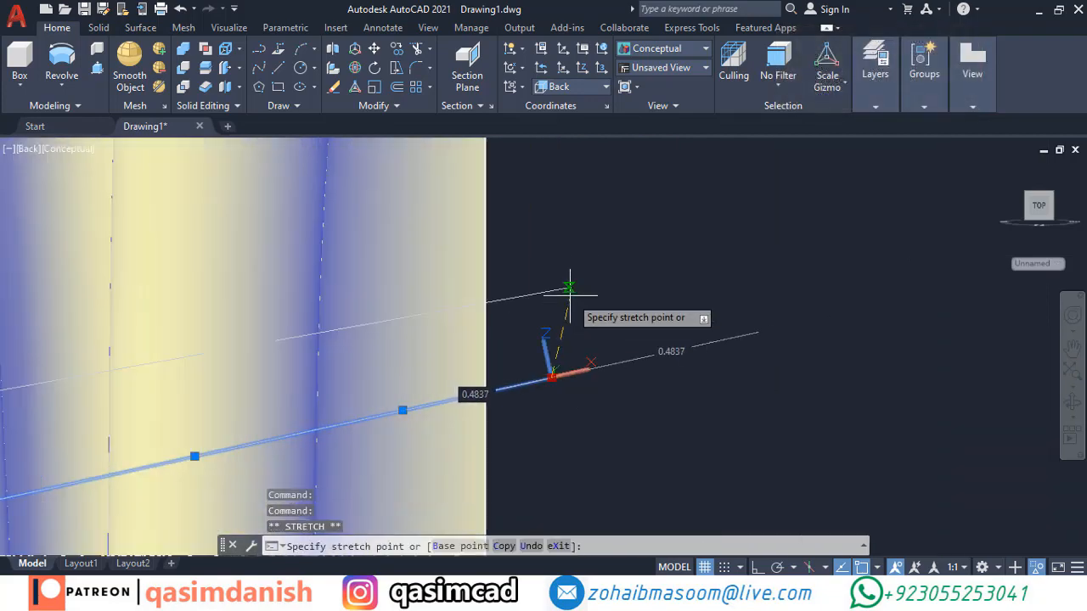
key("Escape")
scroll(731, 331, "down", 4)
middle_click_drag(735, 324, 765, 394, "shift")
scroll(738, 329, "down", 4)
key("Escape")
Stretch the outer end vertex of one tieback polyline in the top view to adjust its alignment with the other
scroll(683, 374, "up", 3)
left_click(689, 319)
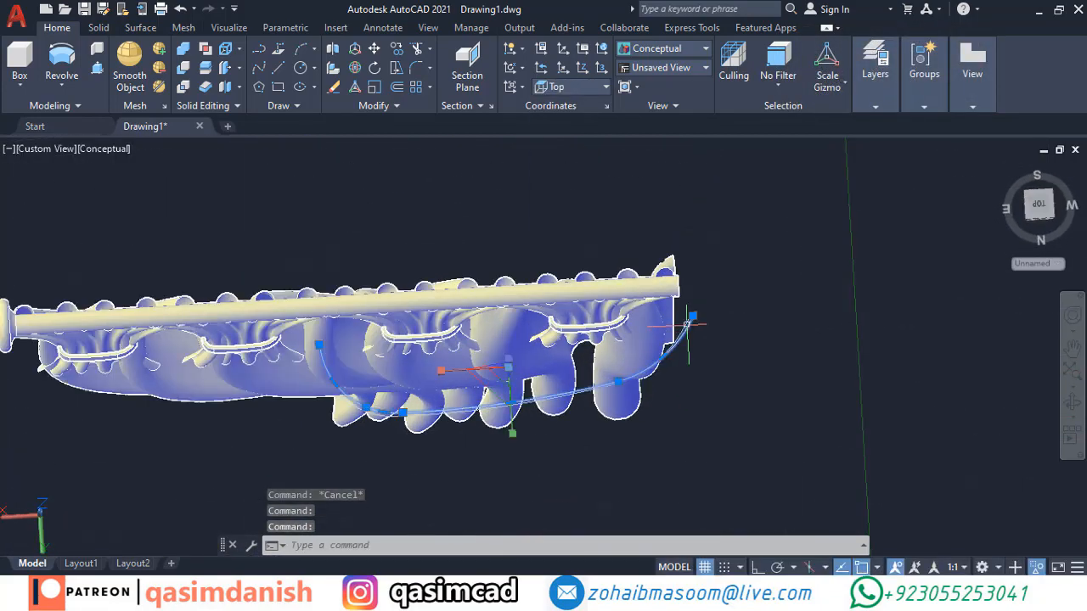
key("Escape")
scroll(692, 333, "up", 6)
left_click(1038, 204)
scroll(688, 343, "up", 11)
left_click(614, 286)
left_click_drag(630, 279, 602, 290)
scroll(635, 277, "up", 3)
left_click(622, 269)
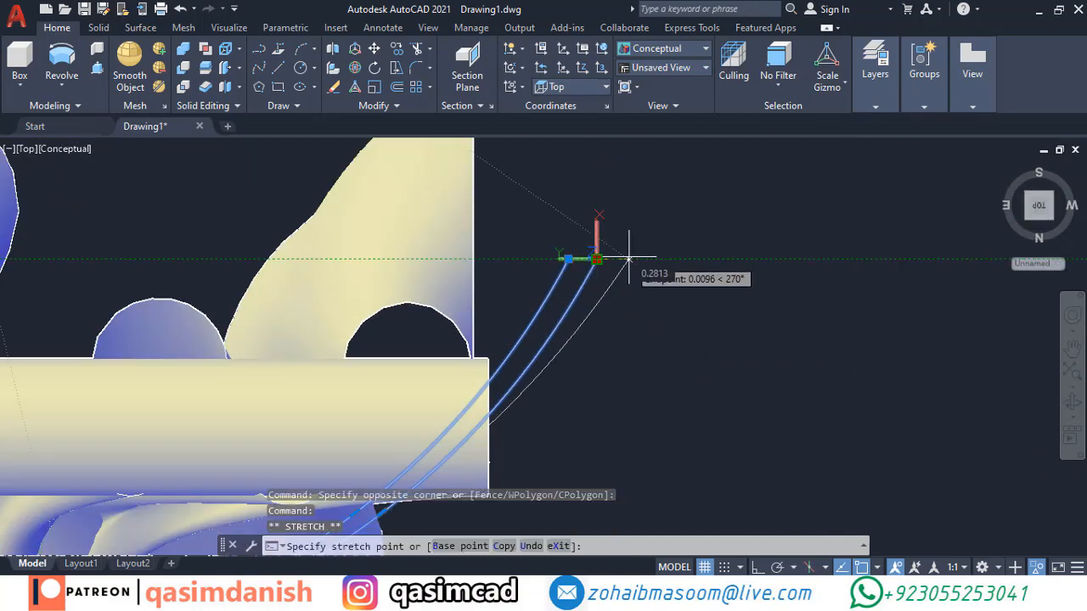
key("Escape")
Stretch the upper polyline's outer end vertex in a tilted view so it lines up above the lower polyline's end
scroll(705, 314, "down", 12)
middle_click_drag(705, 396, 702, 373, "shift")
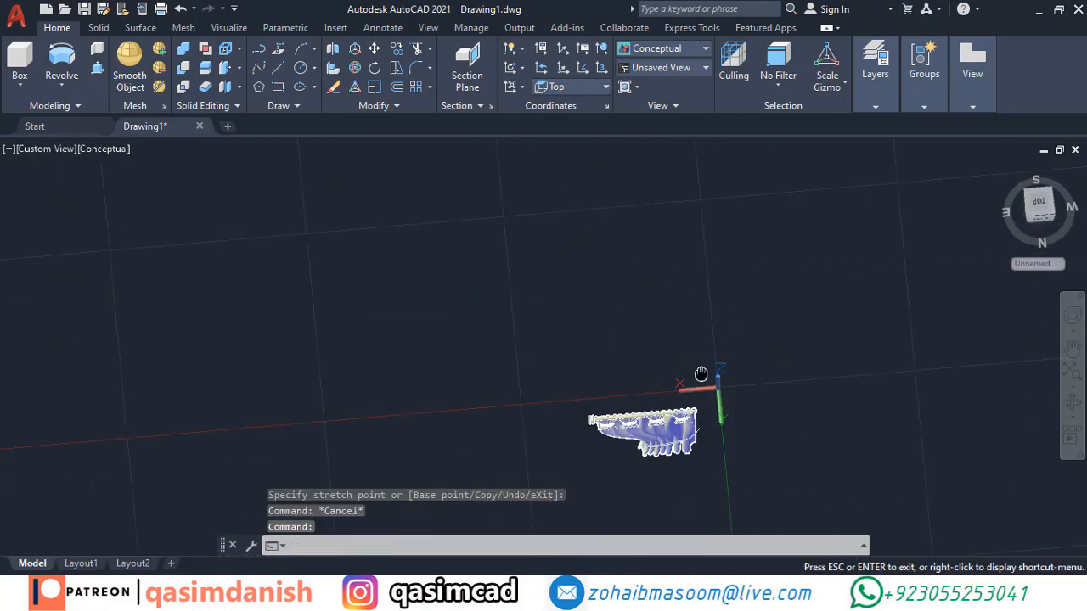
scroll(698, 418, "up", 10)
left_click(779, 195)
left_click(721, 244)
scroll(741, 247, "up", 3)
left_click(721, 214)
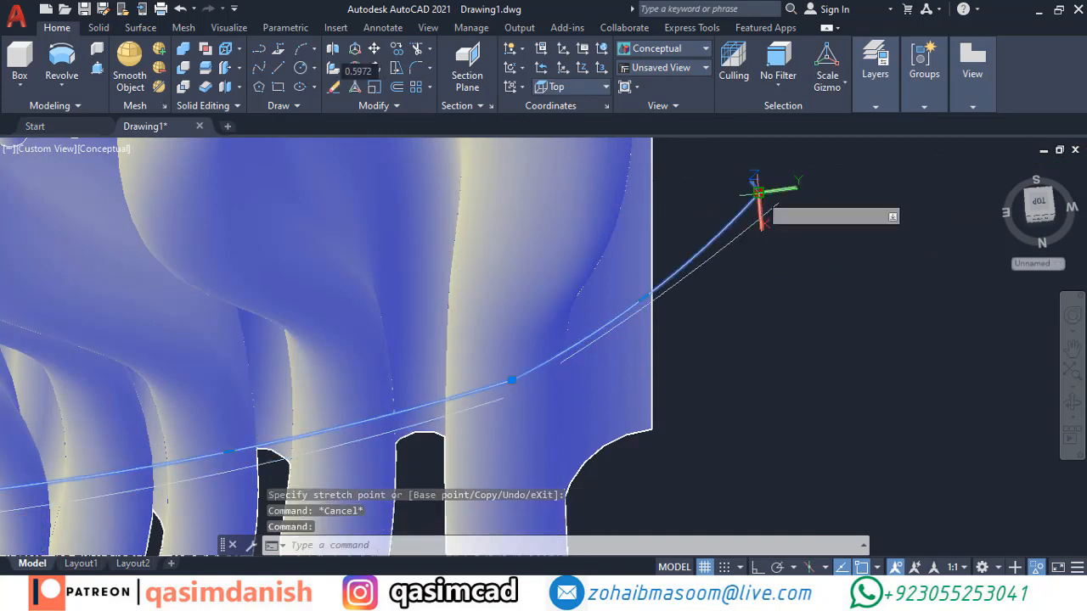
Adjust the midpoint of the lower polyline's end arc so its curvature follows the upper polyline
left_click(600, 335)
left_click(613, 318)
scroll(662, 309, "up", 6)
scroll(662, 314, "down", 5)
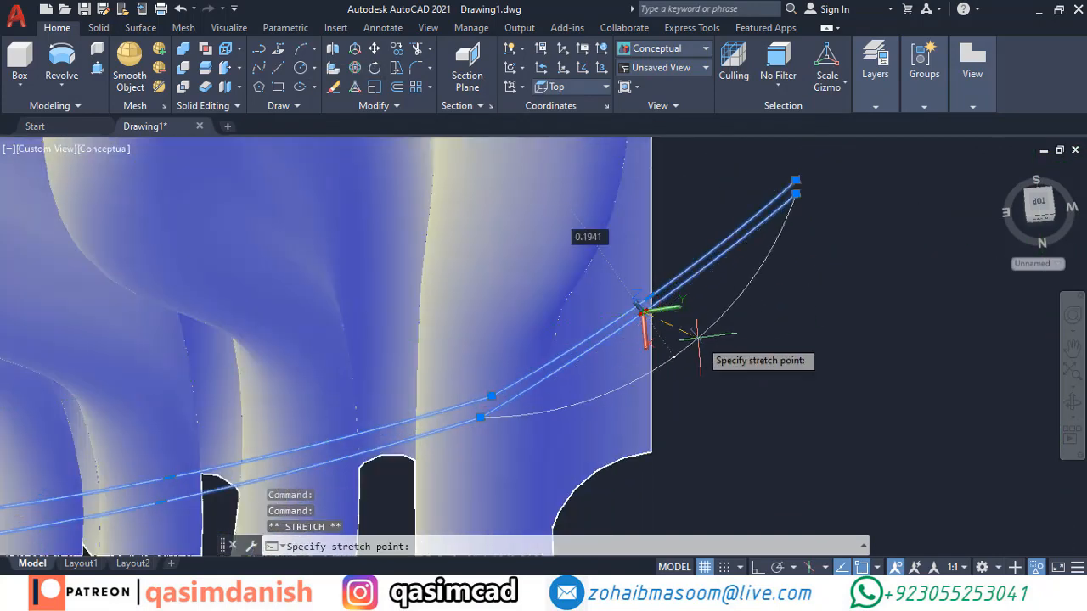
key("Escape")
key("Escape")
Try to stretch the lower polyline's vertex at the outermost fold and undo the changes
scroll(706, 355, "down", 7)
middle_click_drag(713, 368, 736, 382, "shift")
left_click(492, 335)
left_click(501, 326)
scroll(533, 321, "up", 6)
left_click(488, 305)
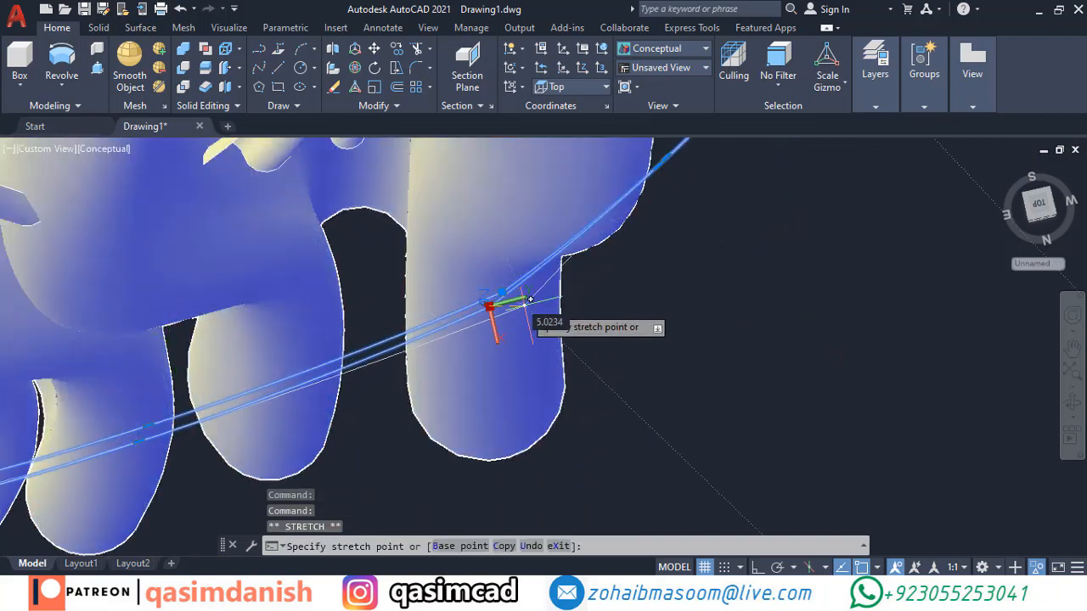
scroll(535, 293, "up", 4)
key("ctrl+z")
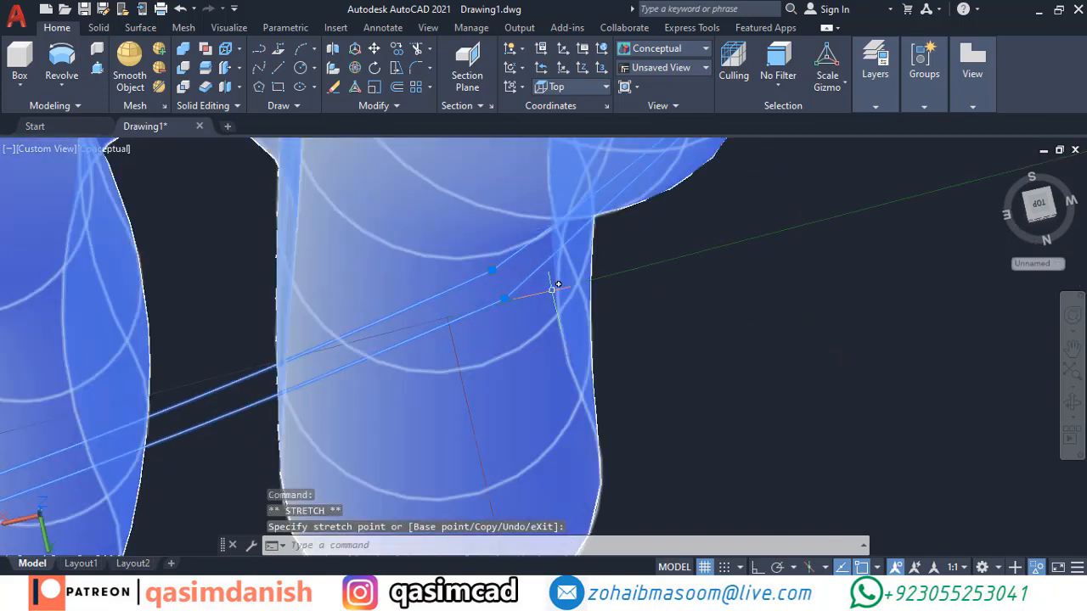
left_click(559, 285)
key("ctrl+z")
Rotate both tieback polylines slightly so they pass around the outer folds of the curtain
scroll(711, 333, "down", 7)
middle_click_drag(737, 344, 837, 340, "shift")
type("ro")
key("Return")
left_click(779, 223)
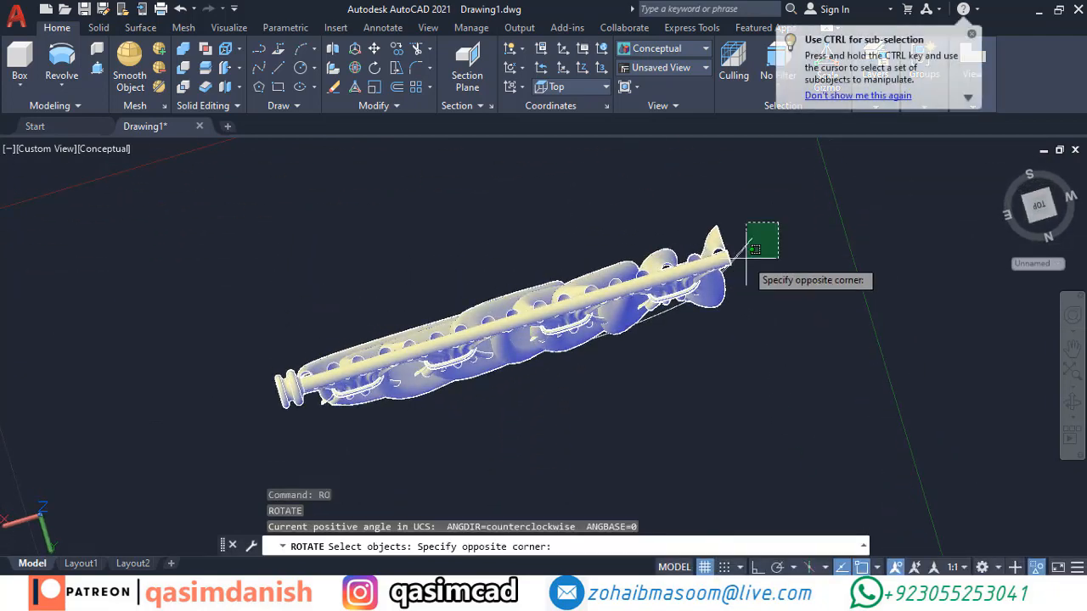
left_click(739, 276)
key("Return")
scroll(493, 310, "up", 2)
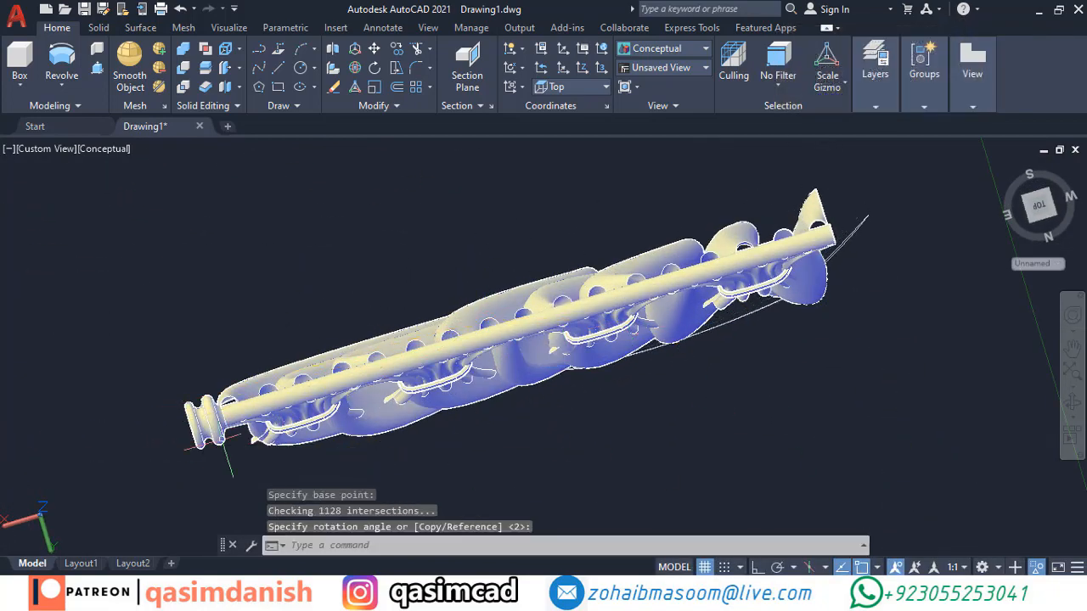
key("Escape")
Loft a tieback surface between the lower and upper polylines
middle_click_drag(902, 510, 841, 325, "shift")
left_click(62, 83)
left_click(80, 146)
left_click(791, 379)
left_click(795, 368)
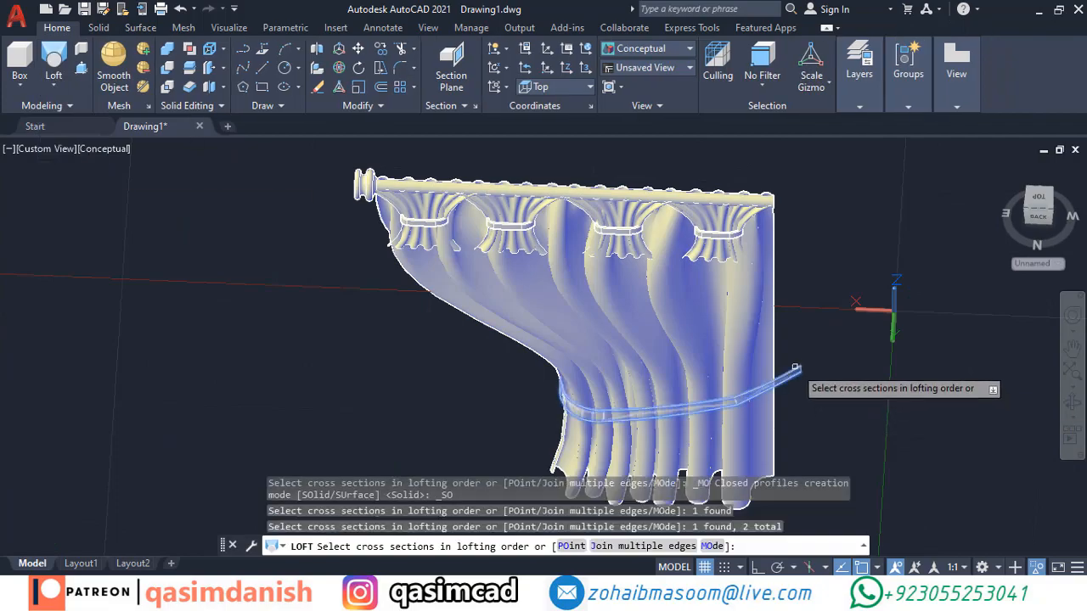
key("Return")
Mirror the tieback surface to the other side of the curtain in the top view, across a line through its start point
middle_click_drag(820, 383, 828, 423, "shift")
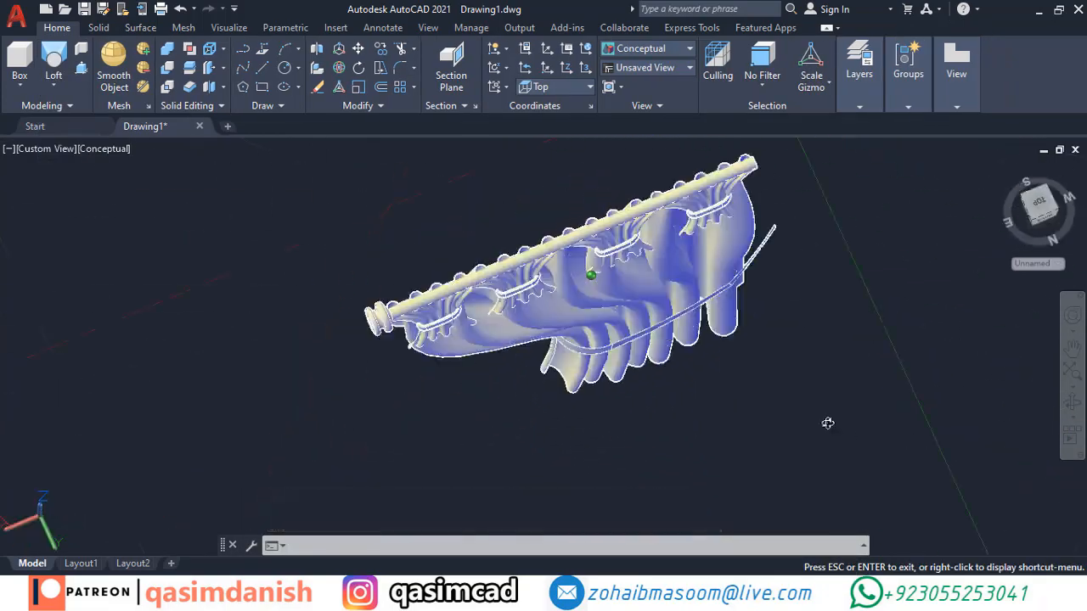
middle_click_drag(641, 471, 724, 487, "shift")
scroll(765, 408, "up", 5)
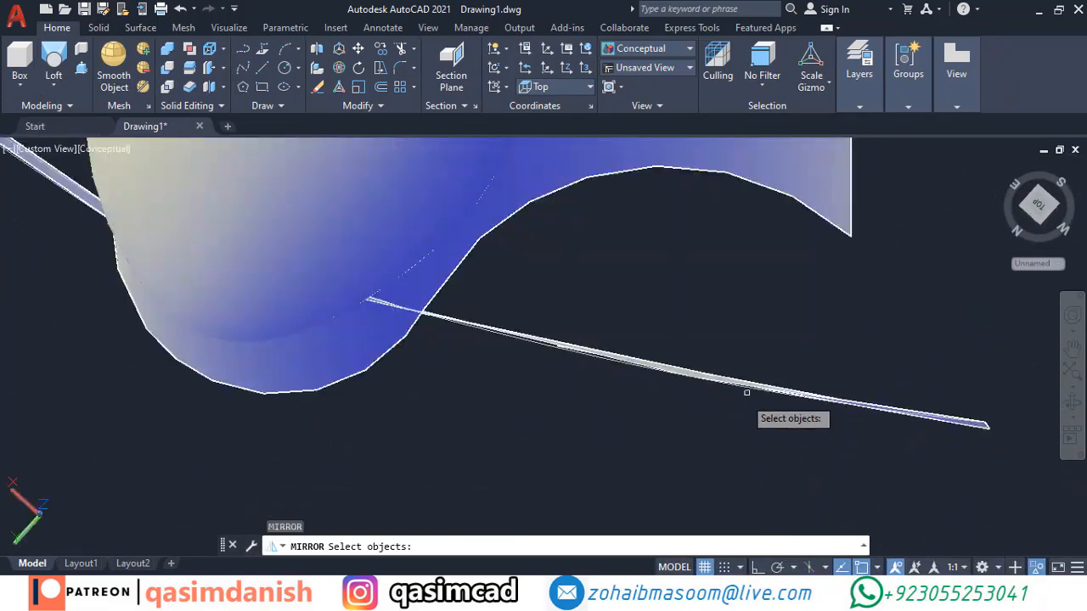
left_click(839, 374)
scroll(836, 367, "down", 3)
key("Return")
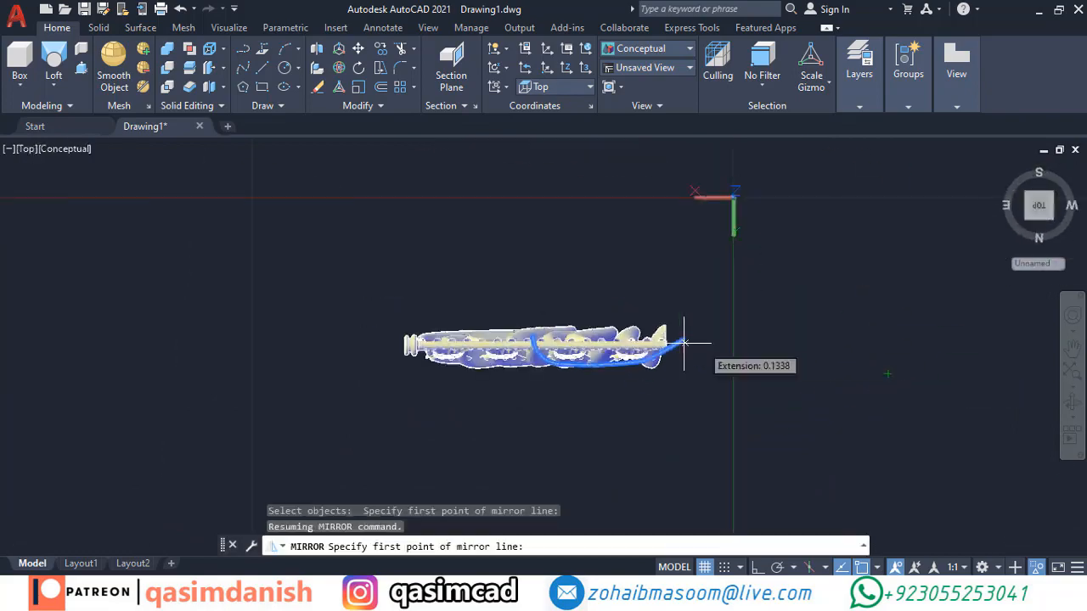
scroll(524, 329, "up", 5)
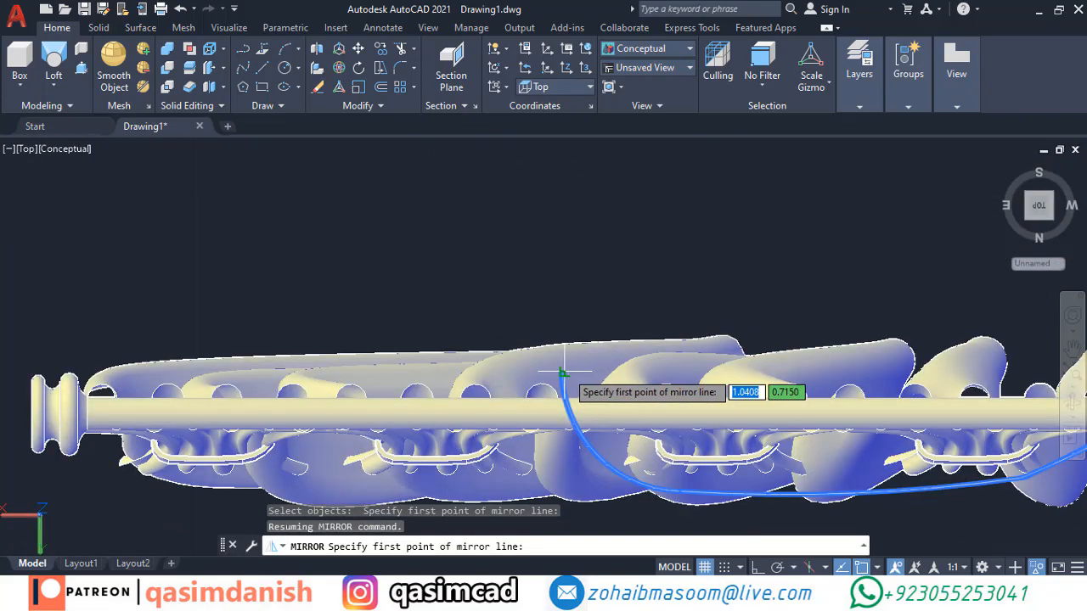
left_click(563, 371)
scroll(722, 375, "down", 4)
middle_click_drag(892, 382, 777, 381)
left_click(781, 382)
key("Return")
Stretch the mirrored tieback surface's upper outer corner onto the corresponding corner of the original surface
middle_click_drag(790, 425, 779, 379, "shift")
scroll(796, 403, "up", 8)
scroll(764, 386, "up", 3)
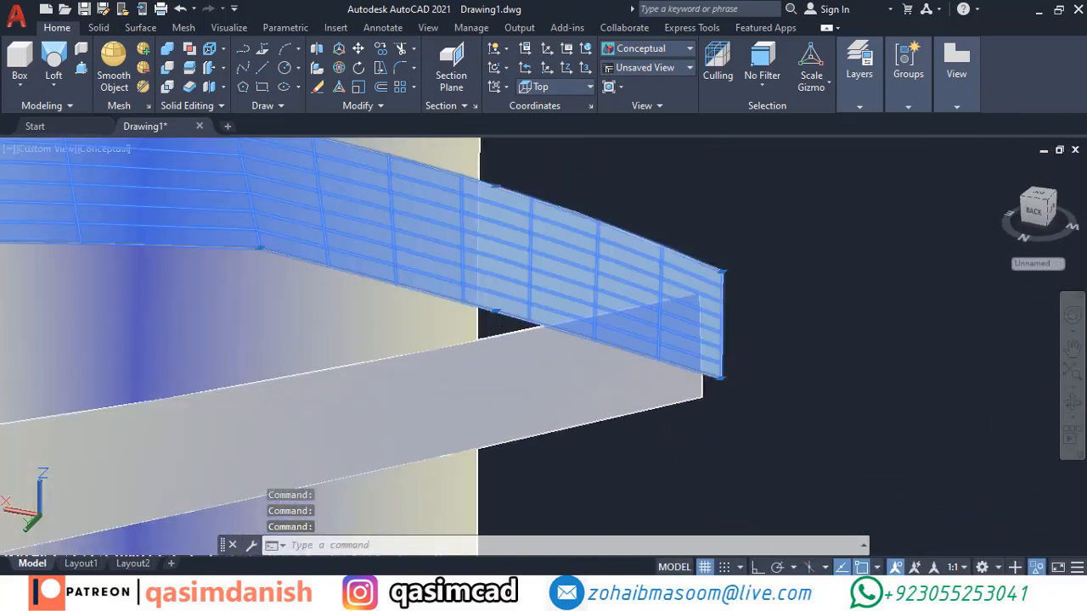
left_click(701, 293)
key("Escape")
Stretch the tieback surfaces' upper corners together where the two halves meet at the curtain's curved edge
scroll(774, 320, "down", 10)
middle_click_drag(774, 320, 535, 341, "shift")
scroll(451, 442, "up", 6)
left_click(475, 406)
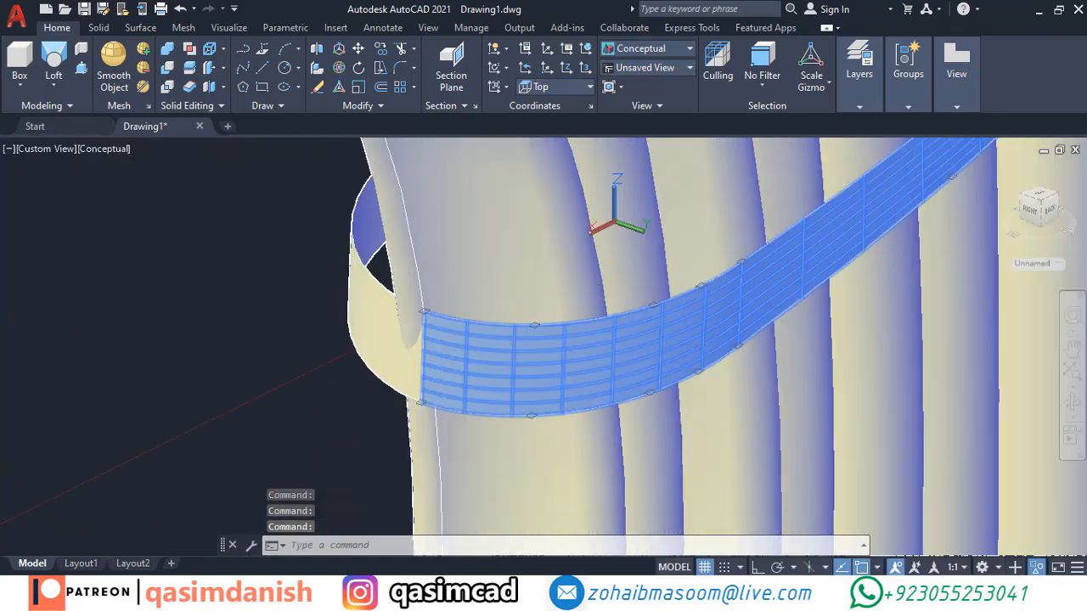
key("Escape")
left_click(365, 348)
left_click(425, 311)
key("Return")
left_click(408, 324)
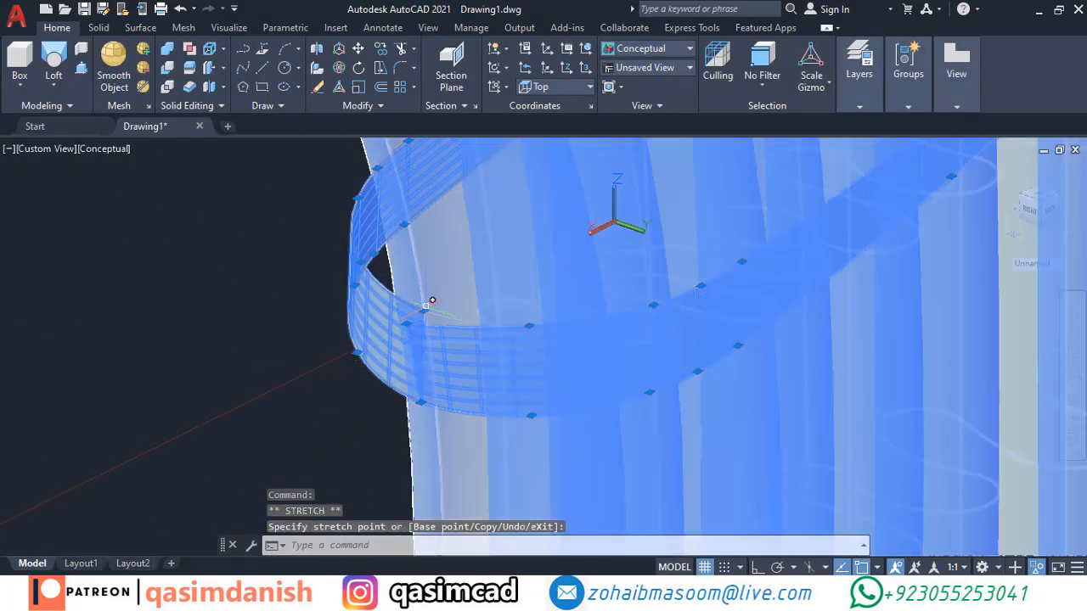
key("Escape")
Match the corners of both tieback surfaces at their shared outer end beyond the curtain's straight edge
scroll(620, 323, "down", 10)
middle_click_drag(620, 323, 492, 302, "shift")
scroll(837, 259, "up", 8)
scroll(701, 331, "up", 3)
left_click(701, 332)
left_click(633, 284)
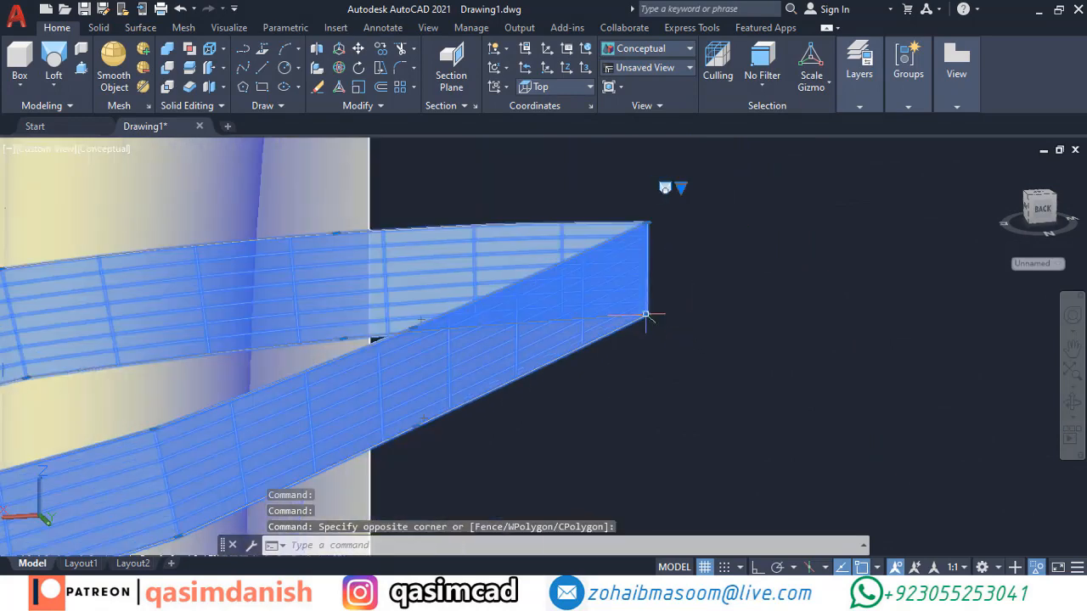
left_click(648, 315)
key("Escape")
key("Escape")
Turn the rod end for end in the top view and move it back over the curtain, finial at the straight edge
scroll(722, 247, "down", 8)
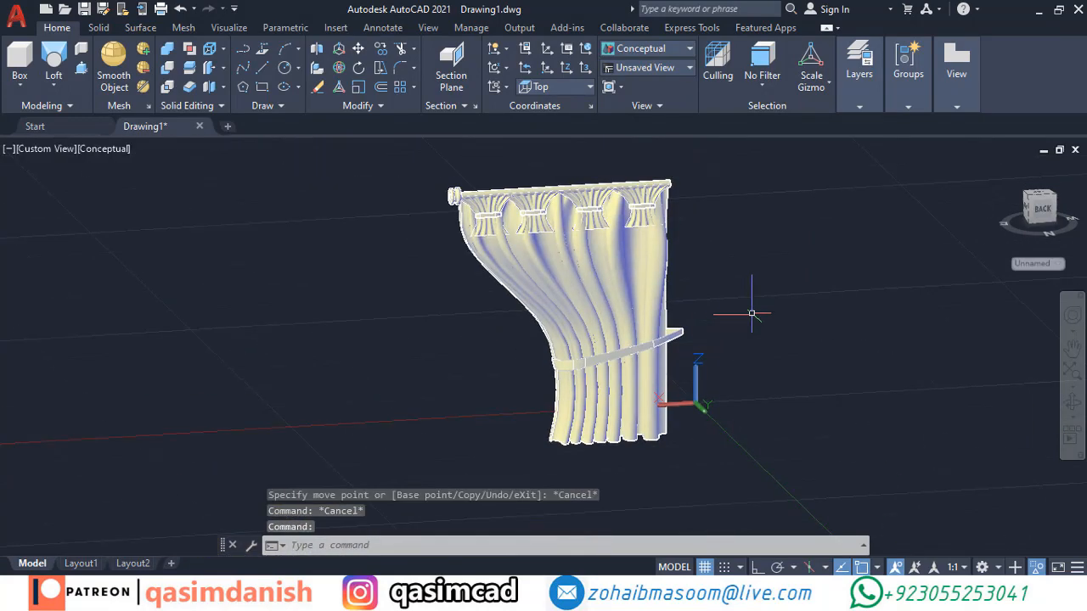
left_click(669, 183)
key("Return")
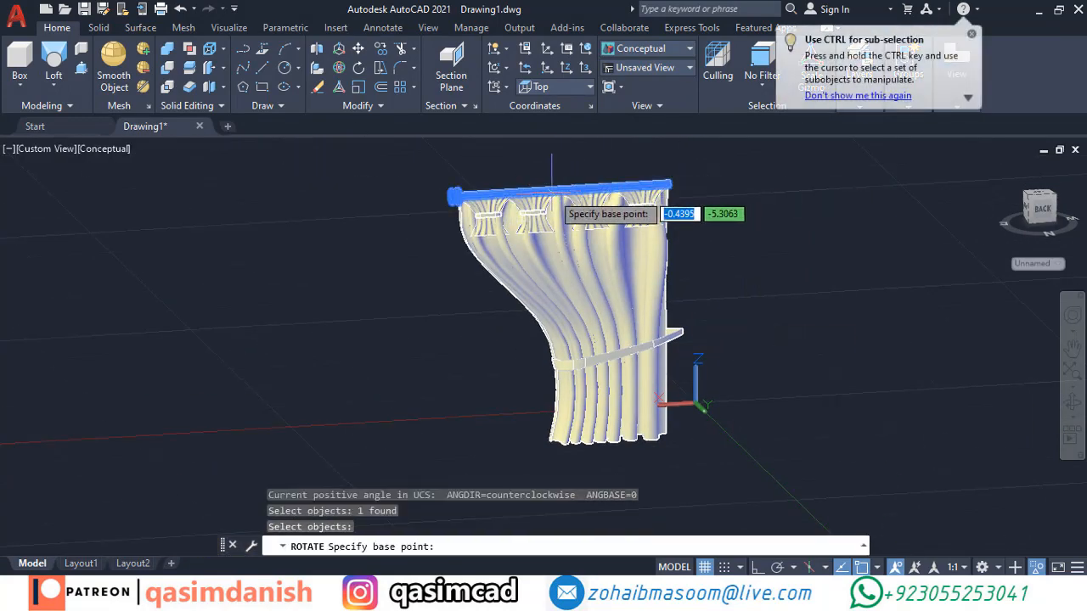
left_click(1038, 196)
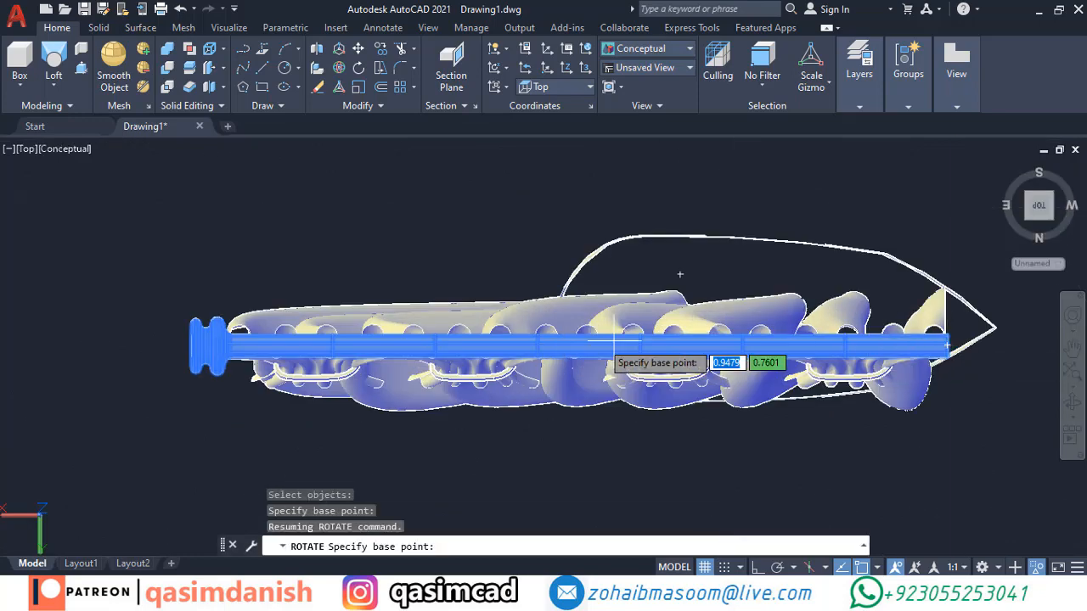
left_click(563, 255)
key("Escape")
scroll(547, 276, "down", 4)
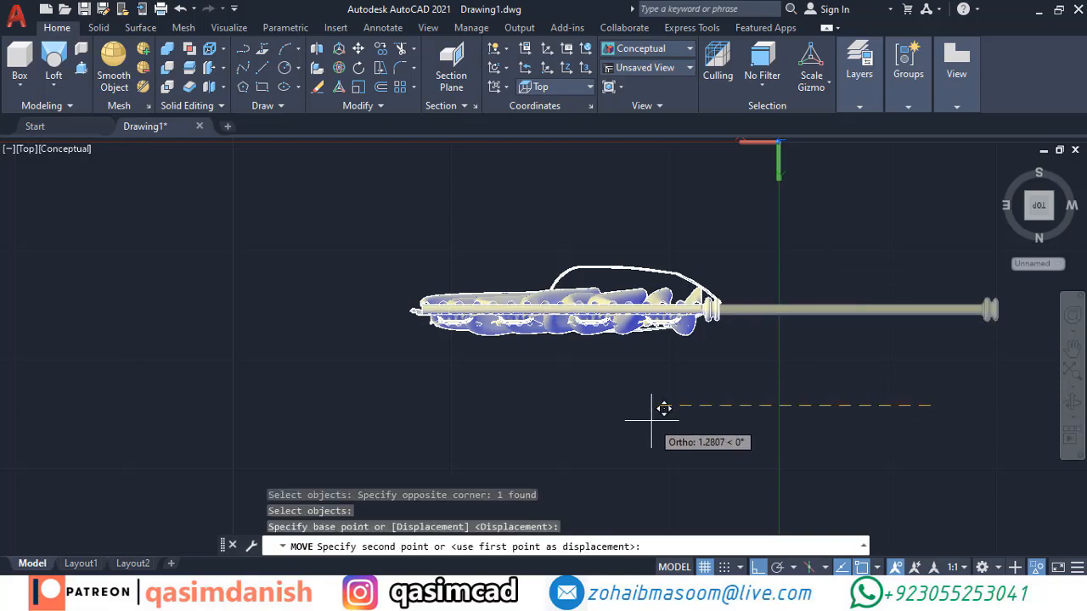
left_click(664, 408)
Mirror the complete curtain with its rod and tieback about a perpendicular line through the rod's plain end
middle_click_drag(664, 409, 881, 301, "shift")
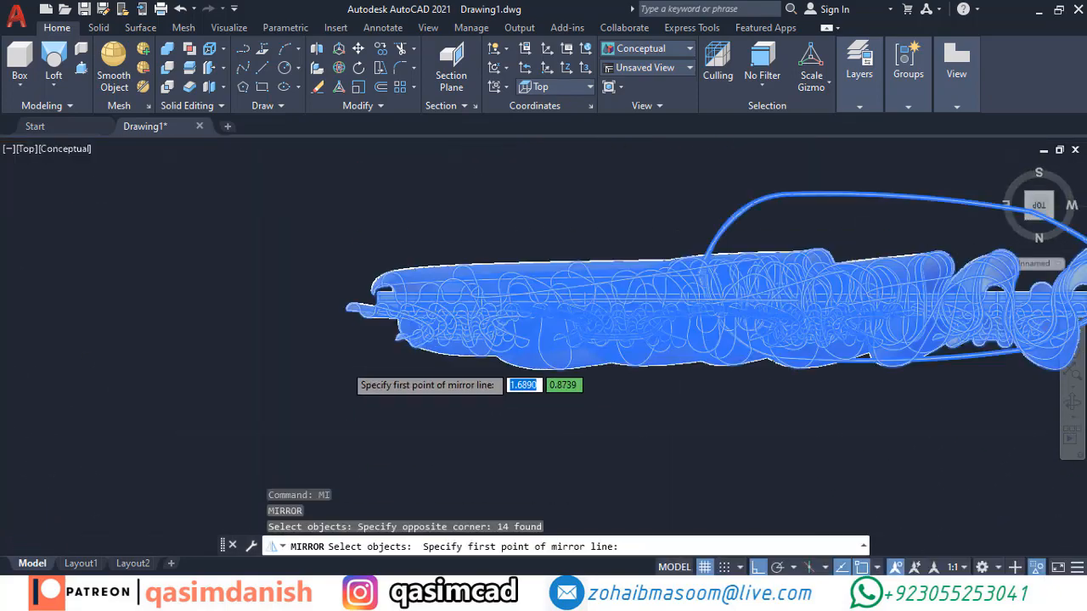
left_click(389, 293)
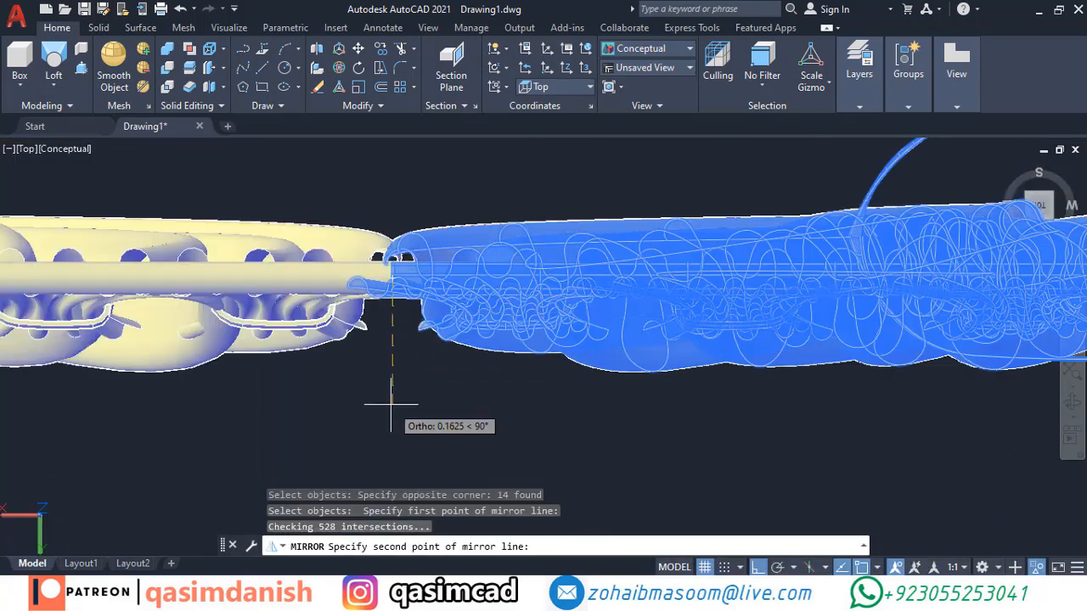